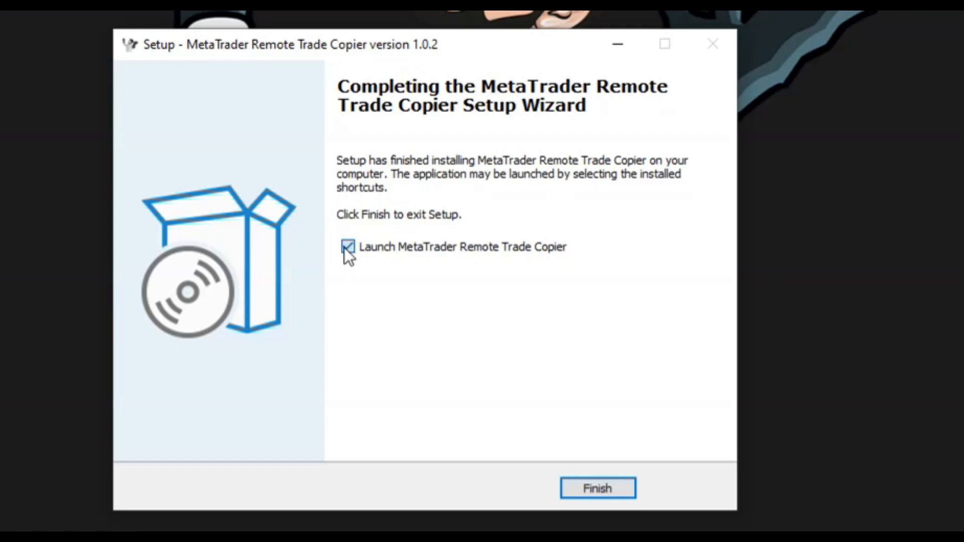
- Finish the Remote Trade Copier installation with 'Launch MetaTrader Remote Trade Copier' kept checked
click(581, 489)
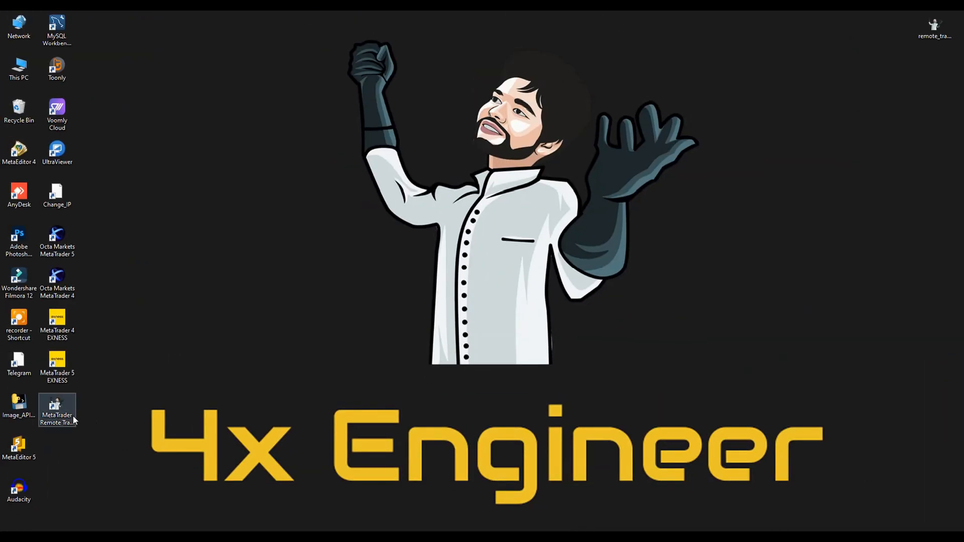
- Run the MetaTrader Remote Trade Copier desktop shortcut as administrator
right_click(67, 418)
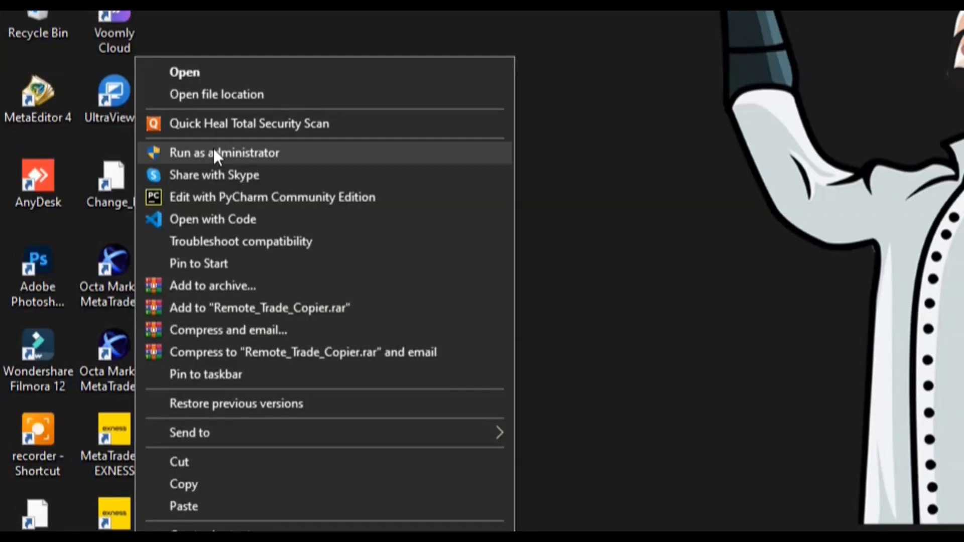
click(213, 153)
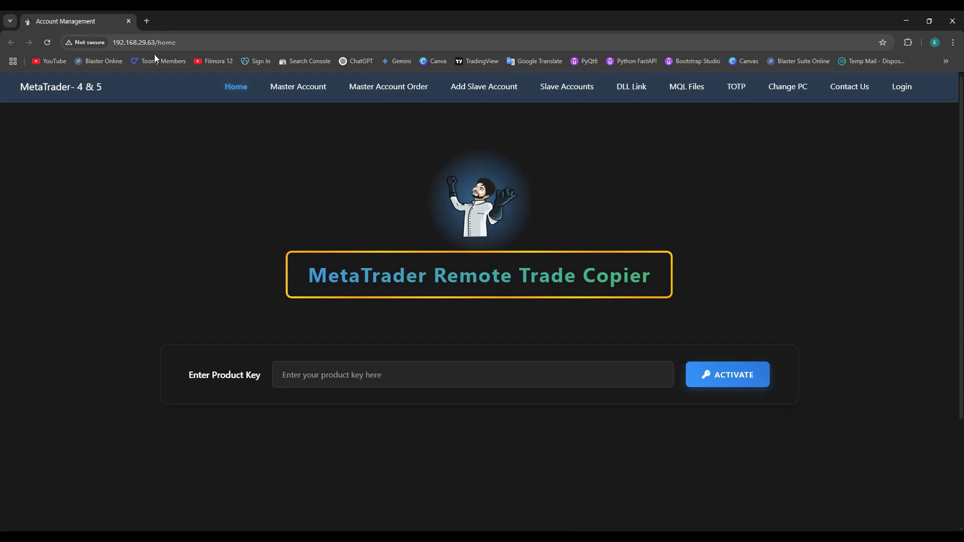
- Paste and activate the product key, then review the 264-day licence and 3 active accounts
click(310, 368)
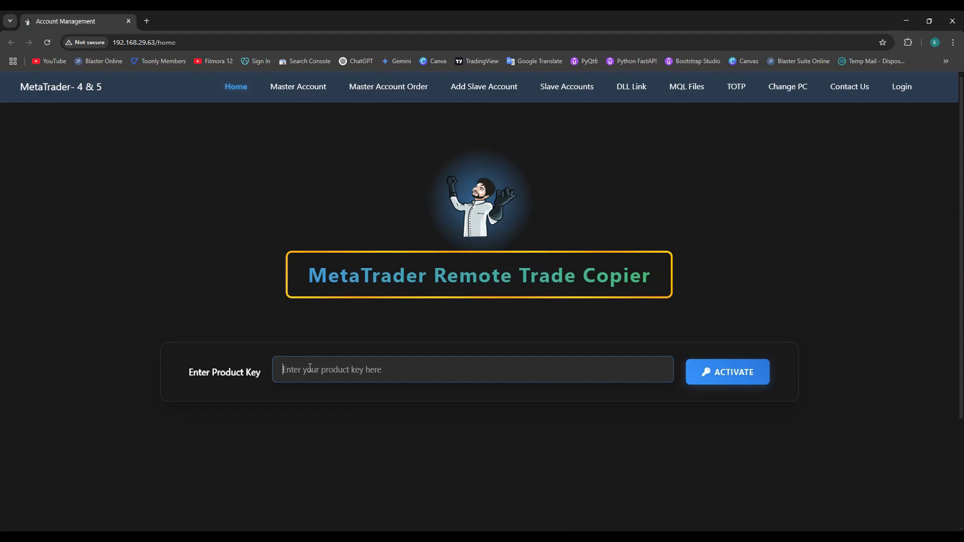
key(ctrl+v)
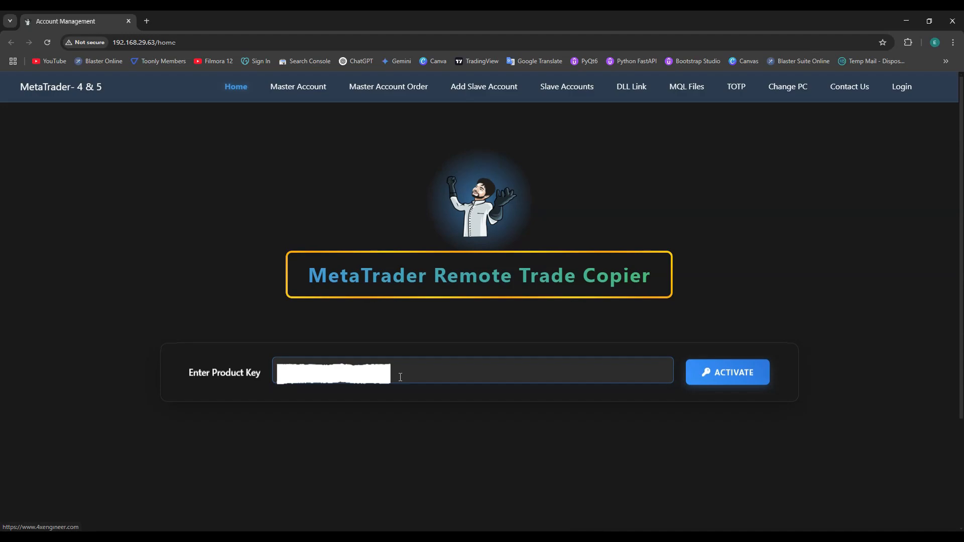
click(709, 374)
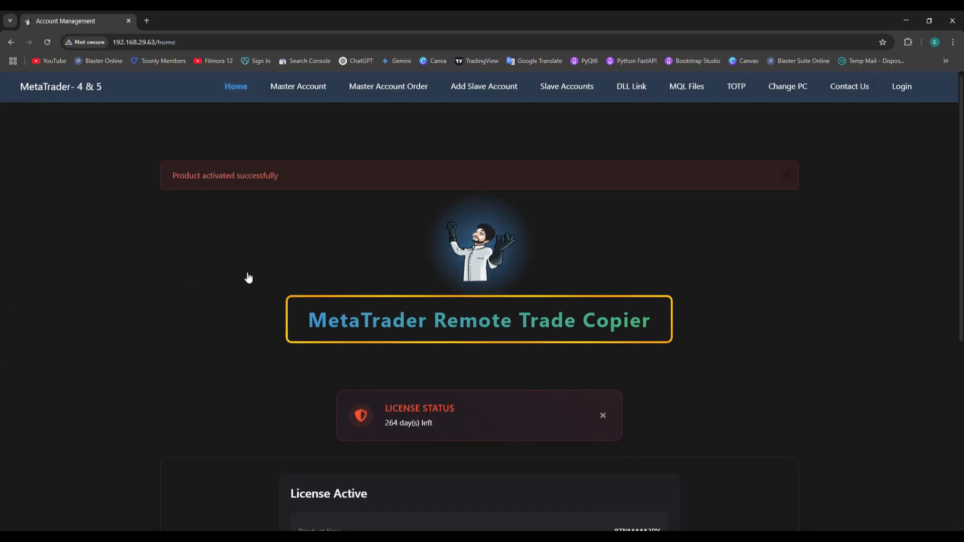
scroll(202, 192, down, 5)
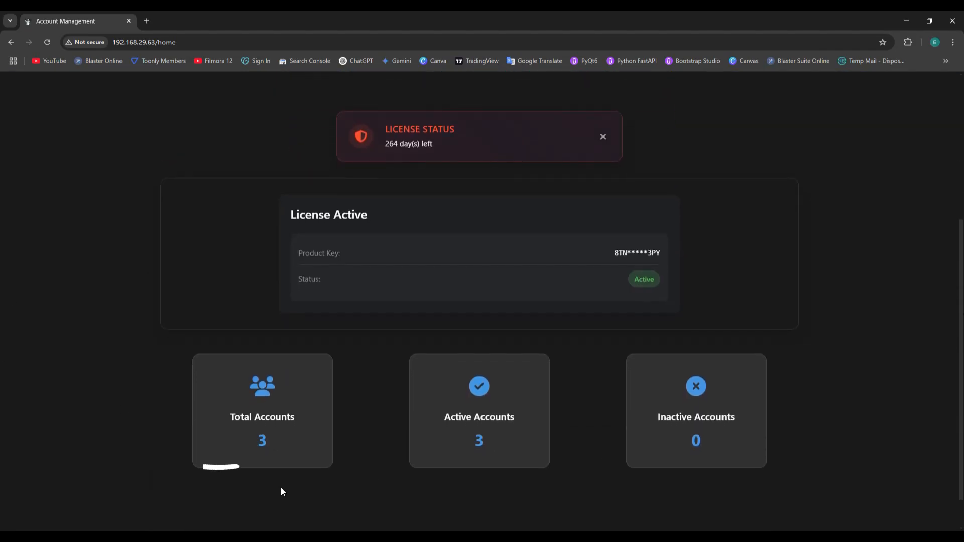
mouse_move(171, 406)
mouse_down()
mouse_move(215, 344)
mouse_move(348, 405)
mouse_move(325, 482)
mouse_move(235, 465)
mouse_up()
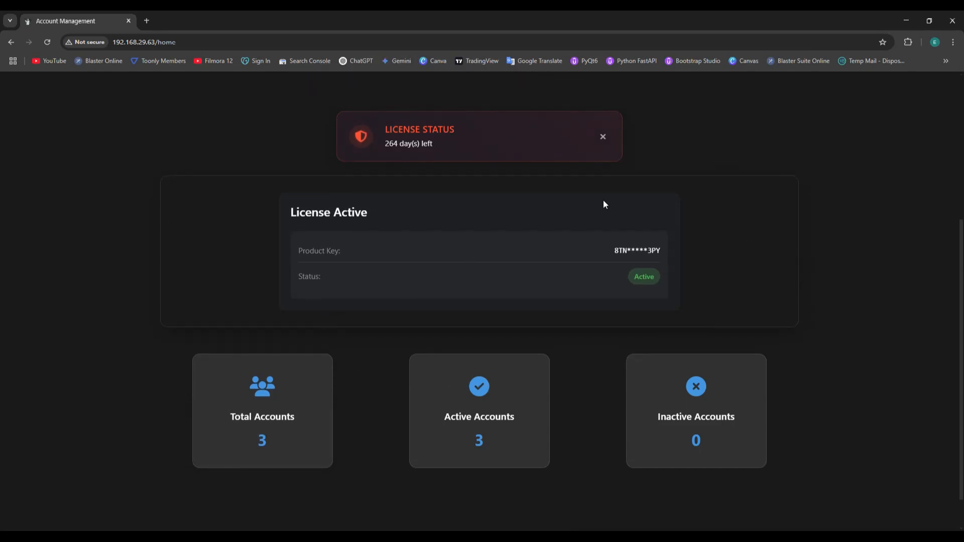
scroll(948, 262, down, 2)
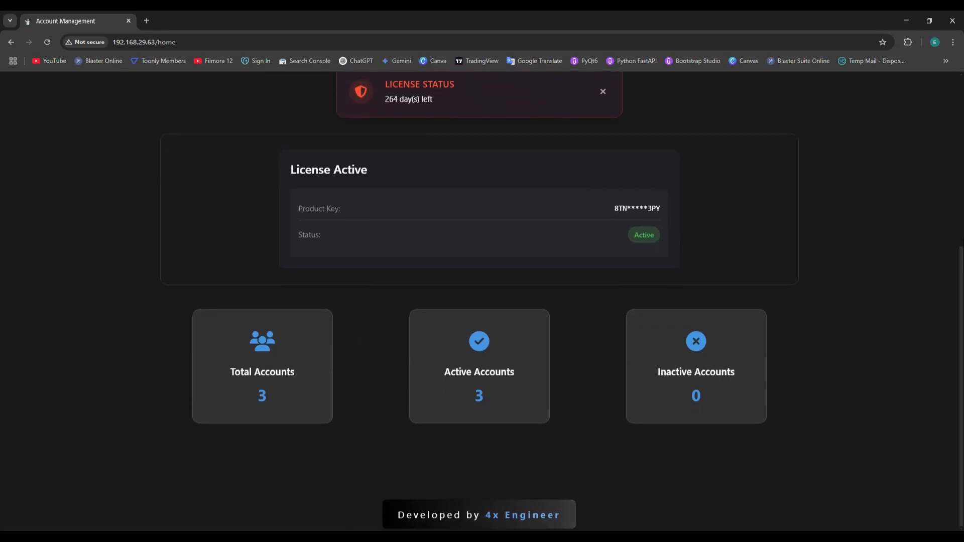
scroll(961, 259, up, 5)
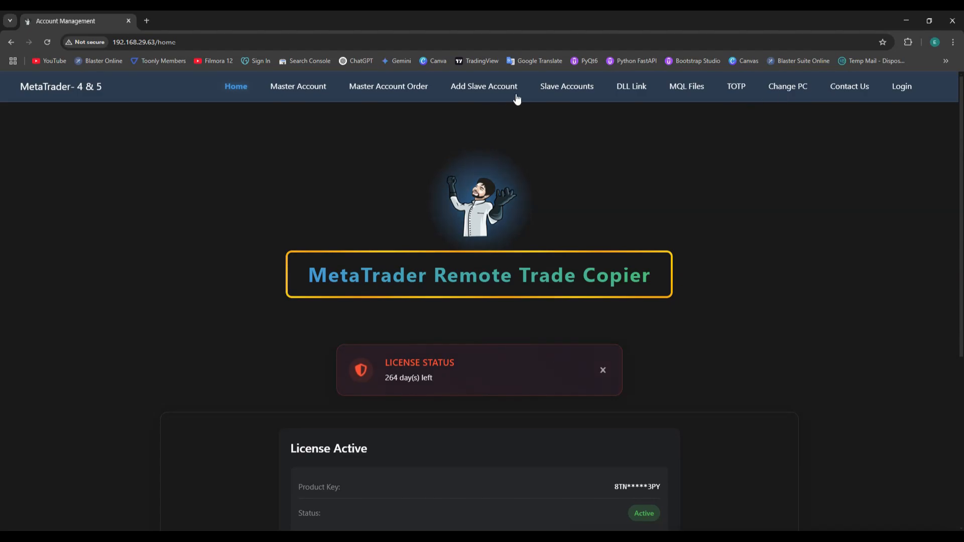
- Save a master account named 'Master' with its account number and password
click(299, 92)
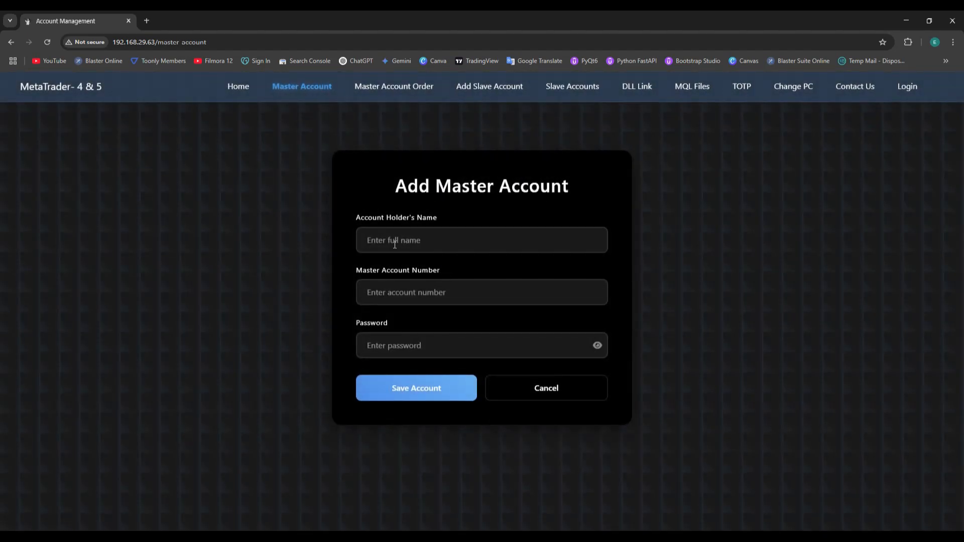
click(394, 241)
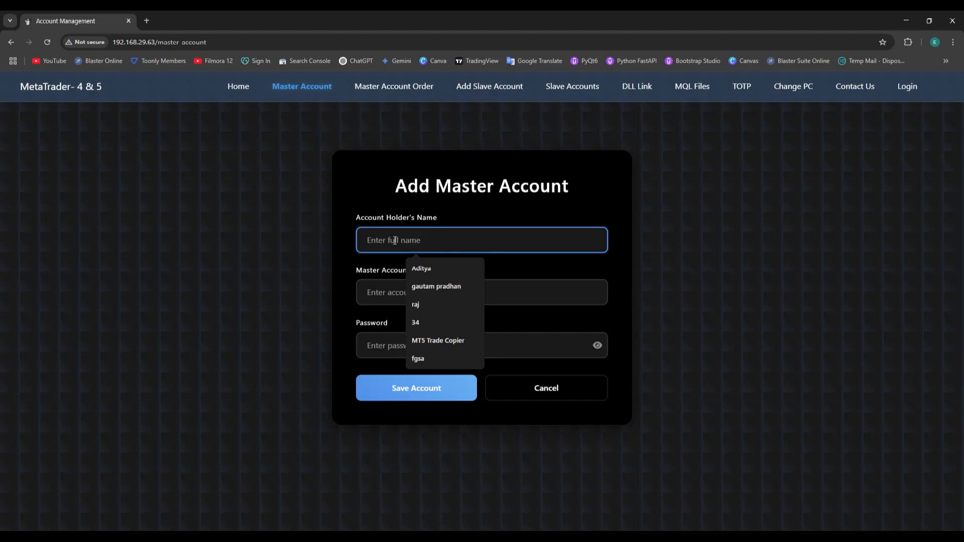
text(Master)
key(Tab)
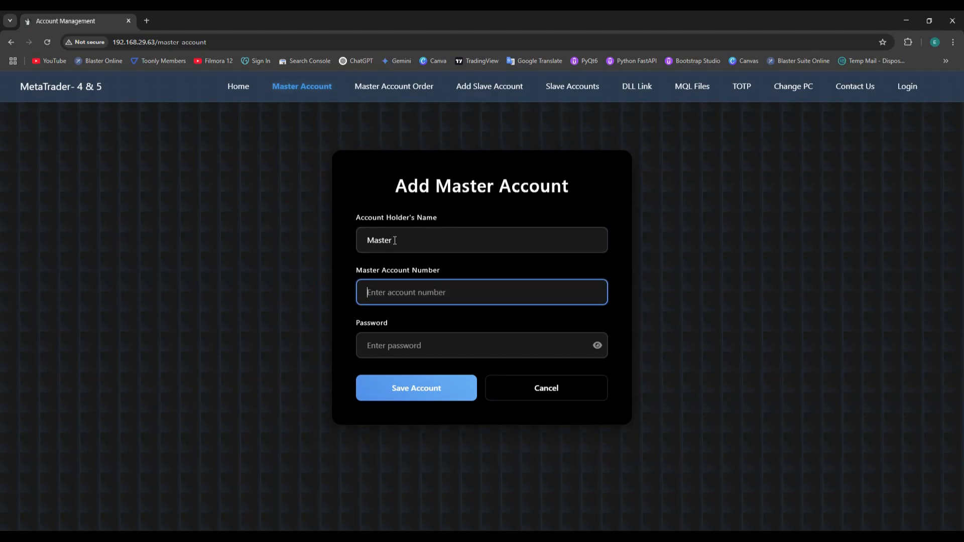
text(123456)
click(385, 340)
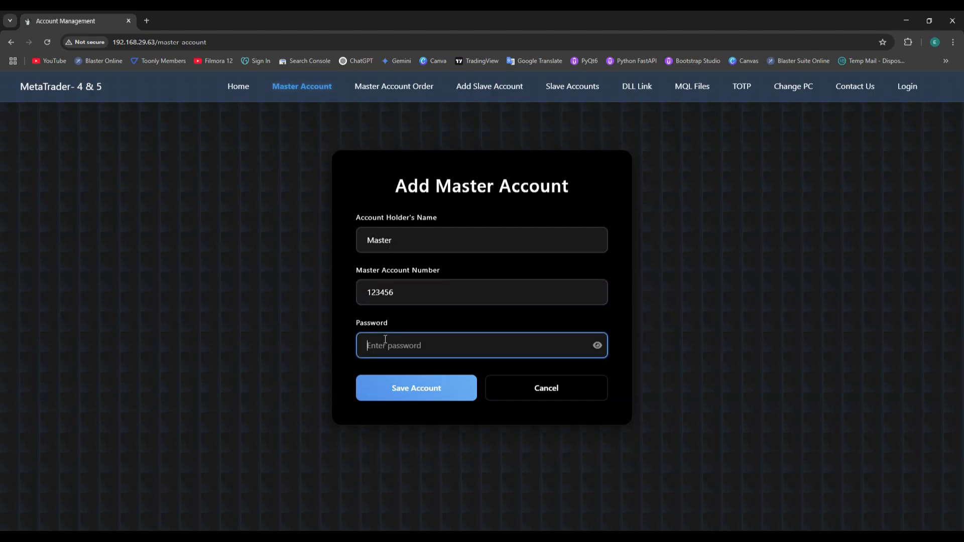
text(12345)
double_click(446, 347)
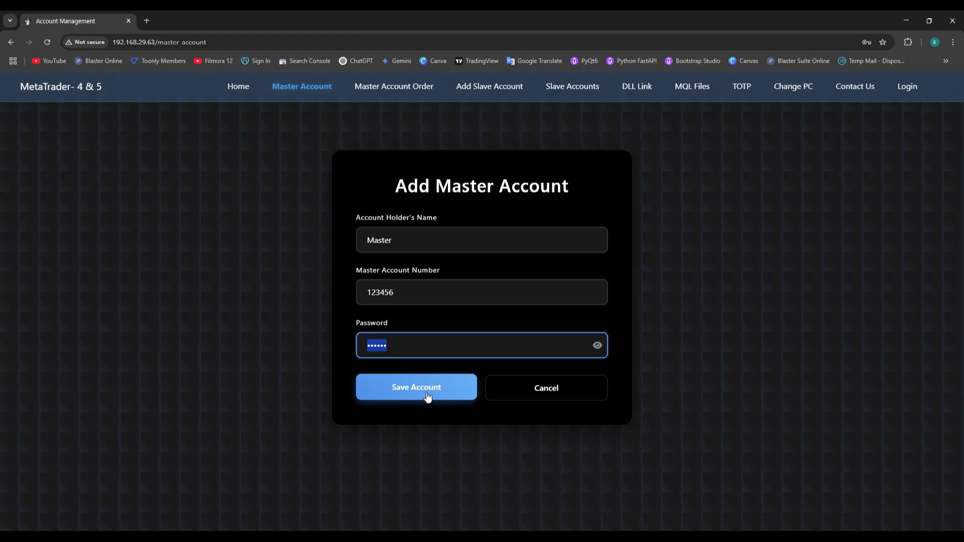
click(427, 397)
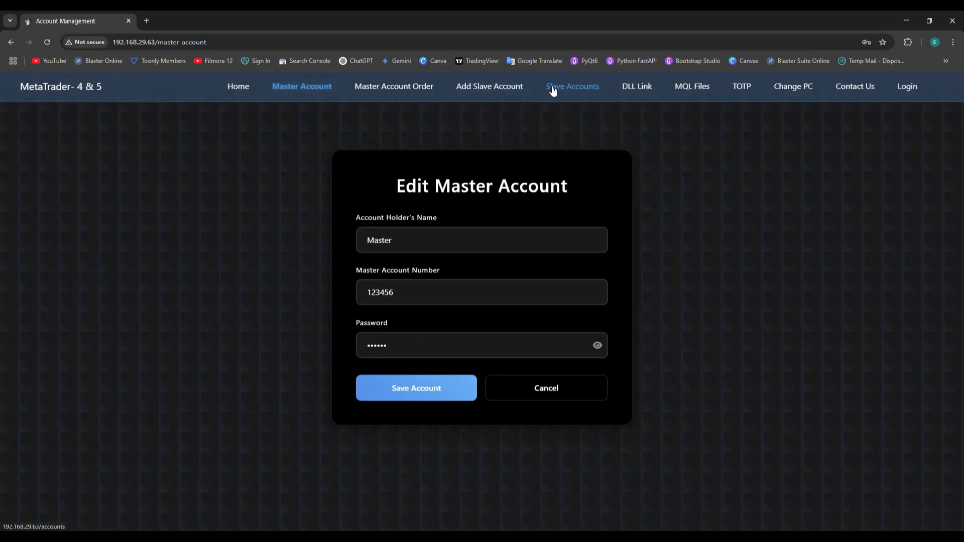
- Start a new slave account, entering the slave's name and account number
click(553, 89)
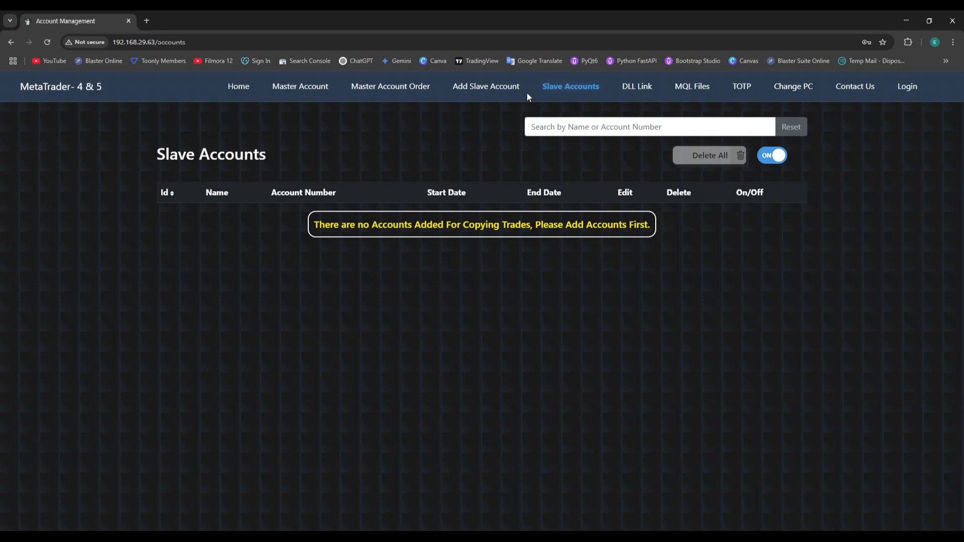
click(485, 87)
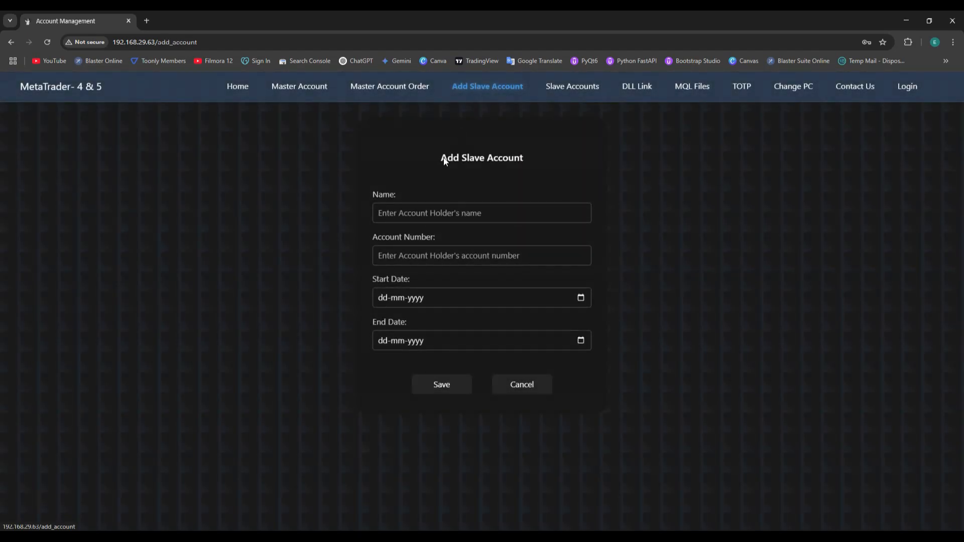
click(411, 212)
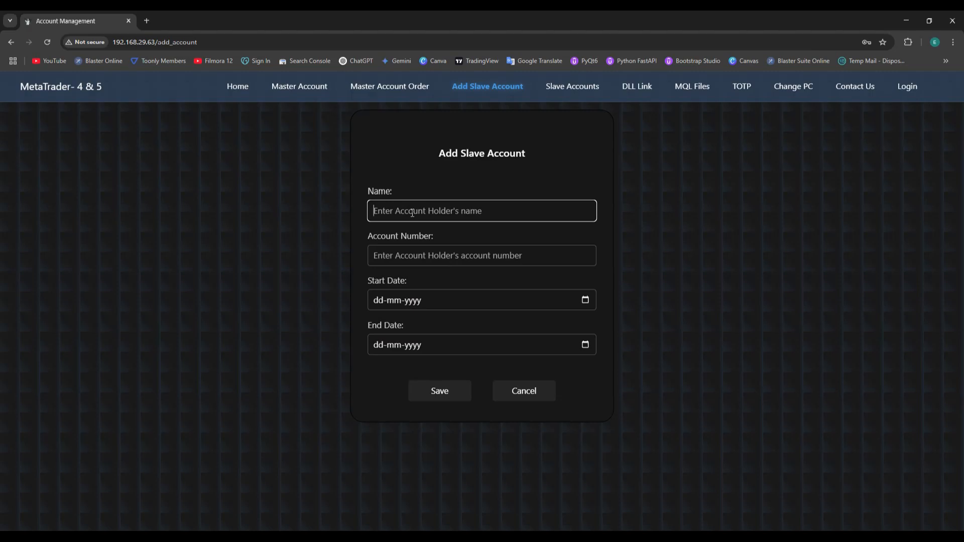
text(adam)
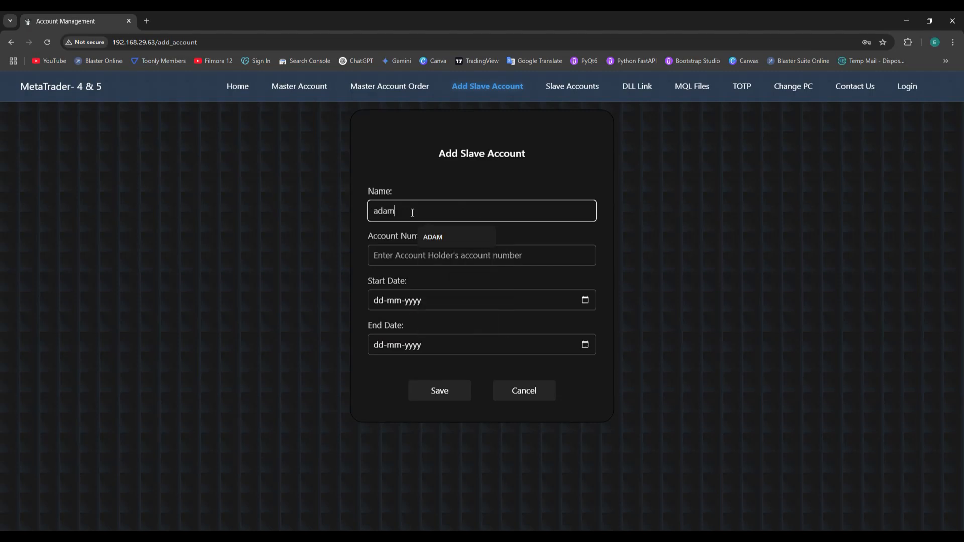
key(Tab)
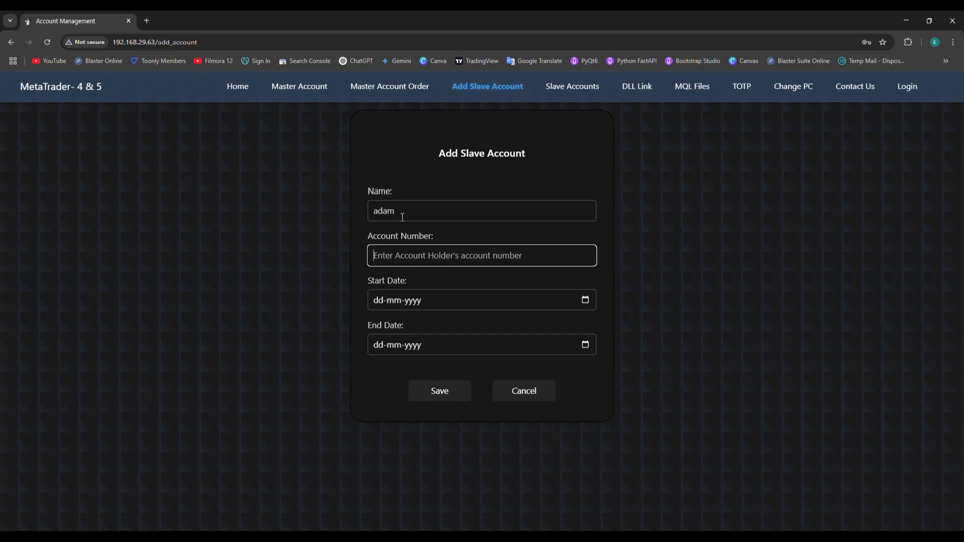
text(123456)
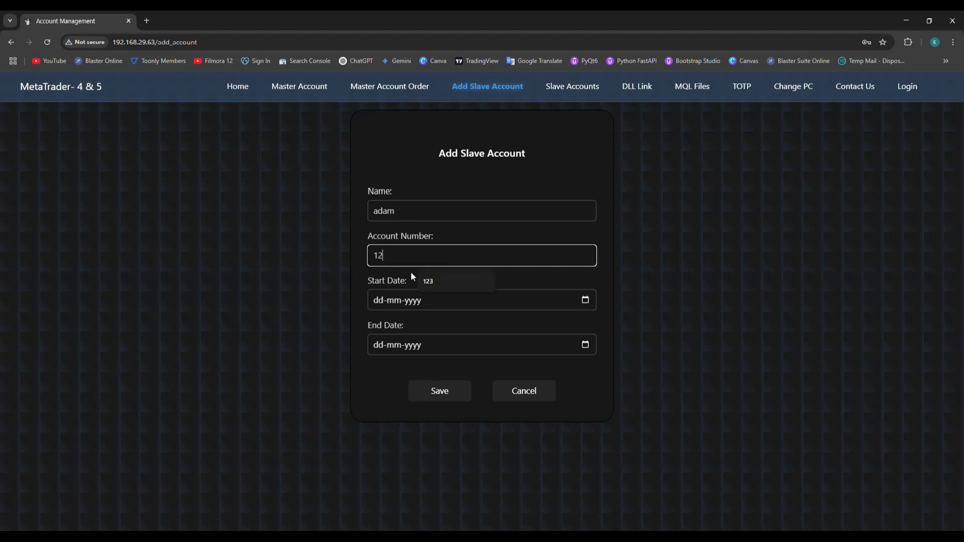
- Set the slave's dates from 3 March 2025 to 31 March 2025 and save it
click(585, 301)
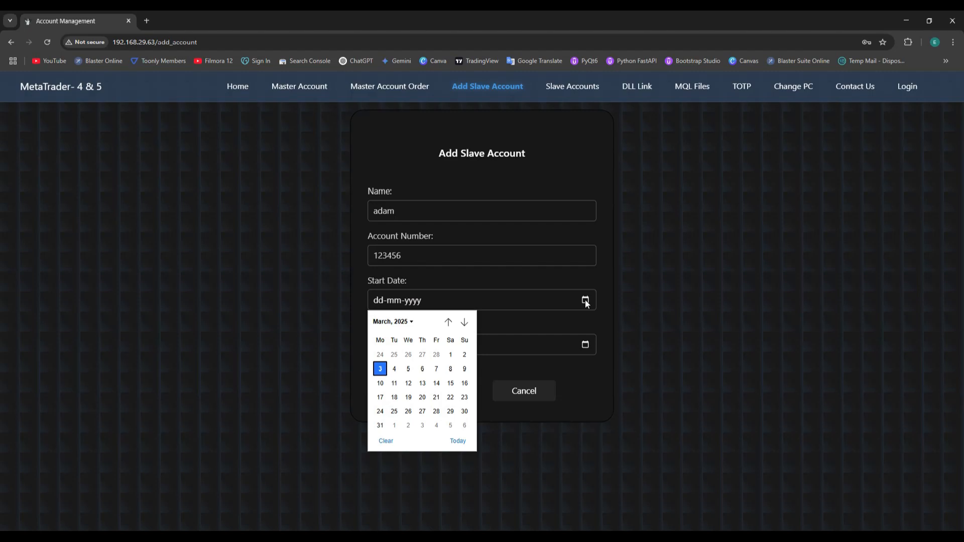
click(381, 370)
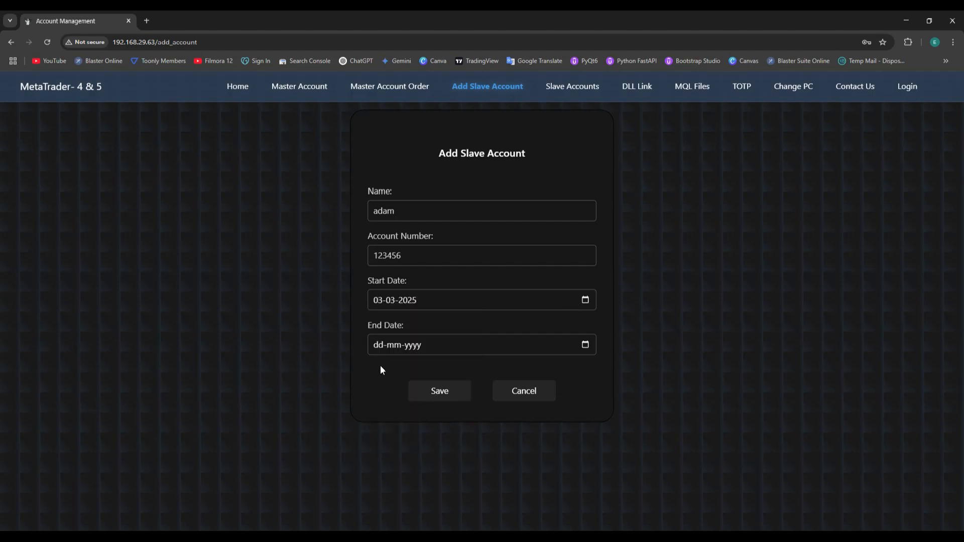
click(587, 347)
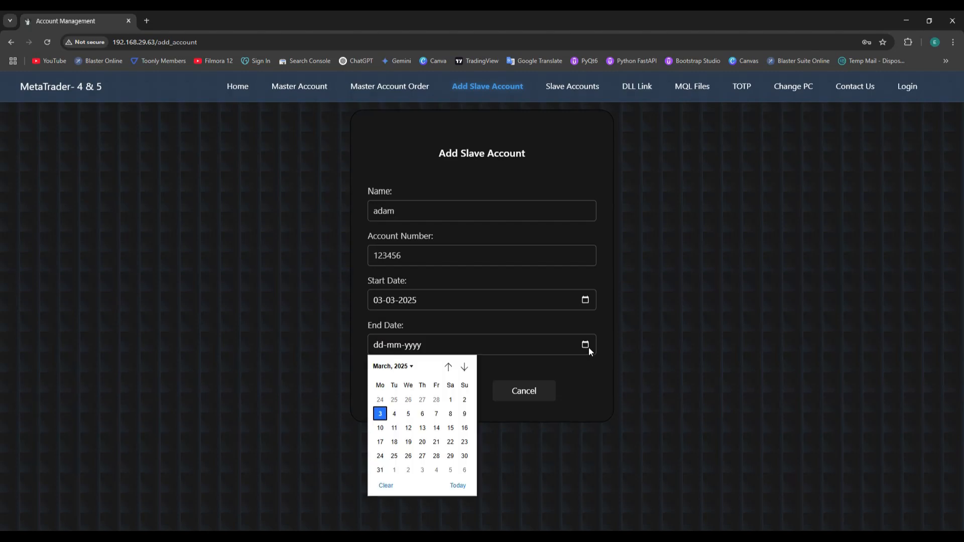
click(379, 469)
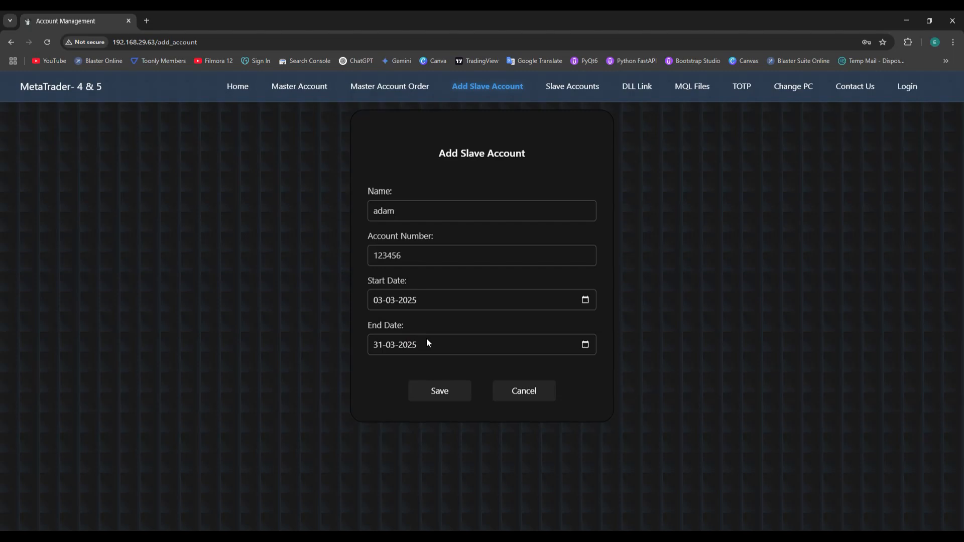
click(435, 394)
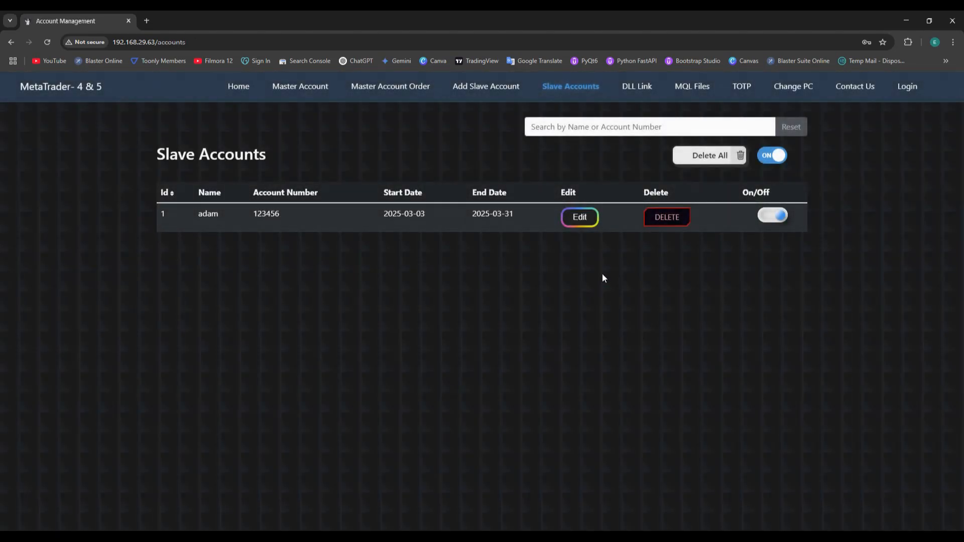
- Toggle the slave's copying off and back on, then replace its account number
click(767, 217)
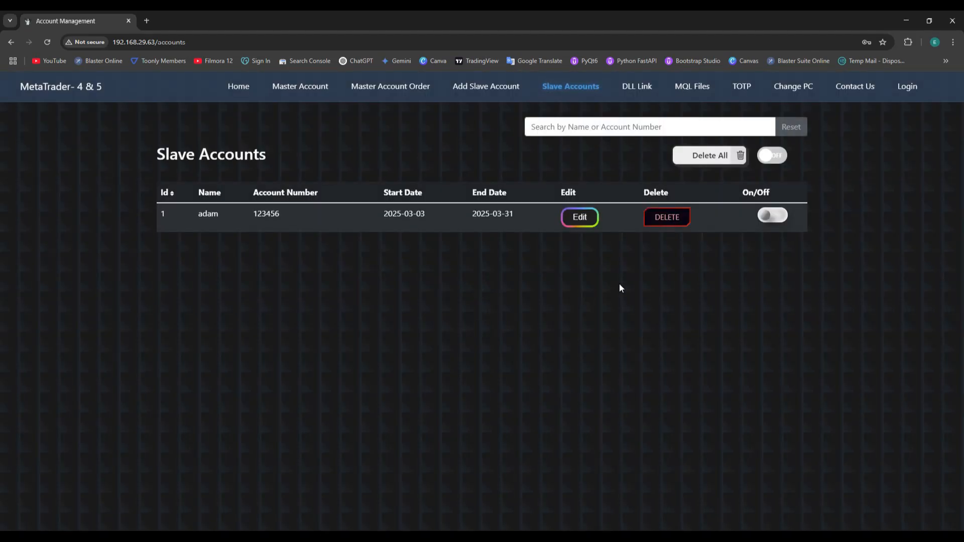
click(769, 217)
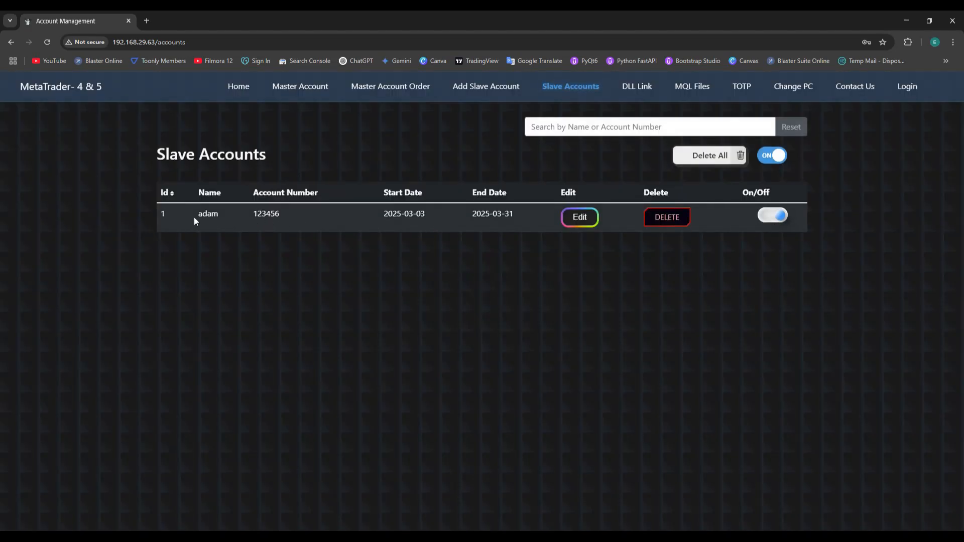
click(577, 221)
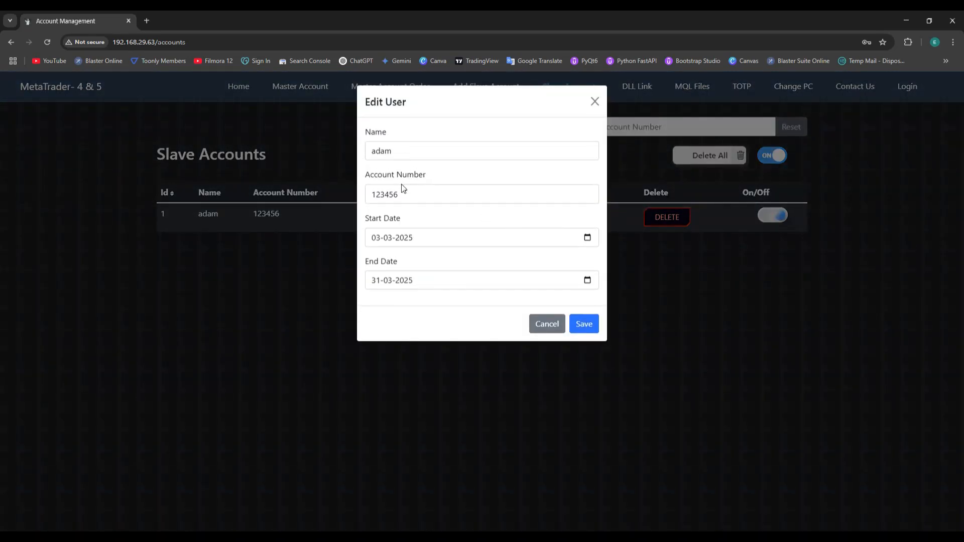
drag(402, 194, 369, 195)
text(7)
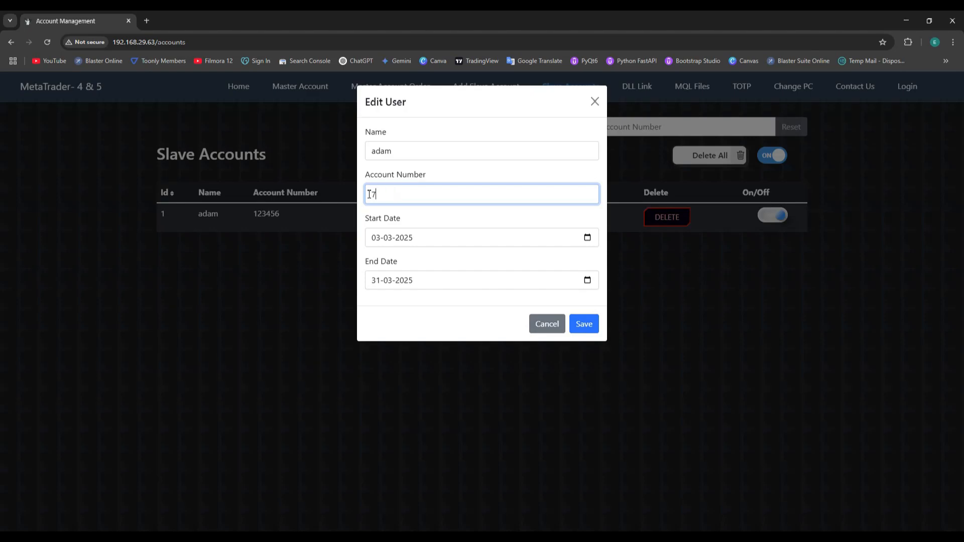
text(7777)
- Re-pick the slave's end date and save the update, dismissing the confirmation
click(587, 238)
click(589, 281)
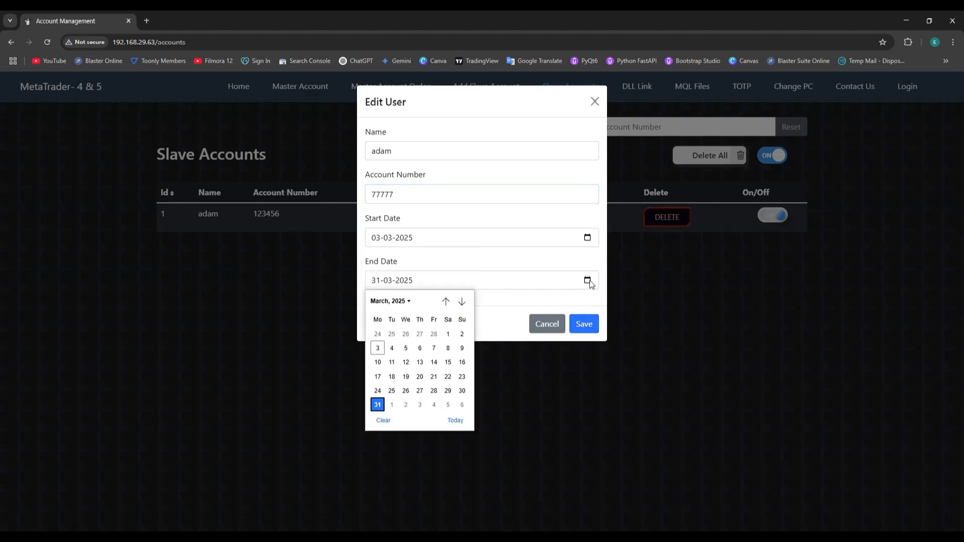
click(590, 325)
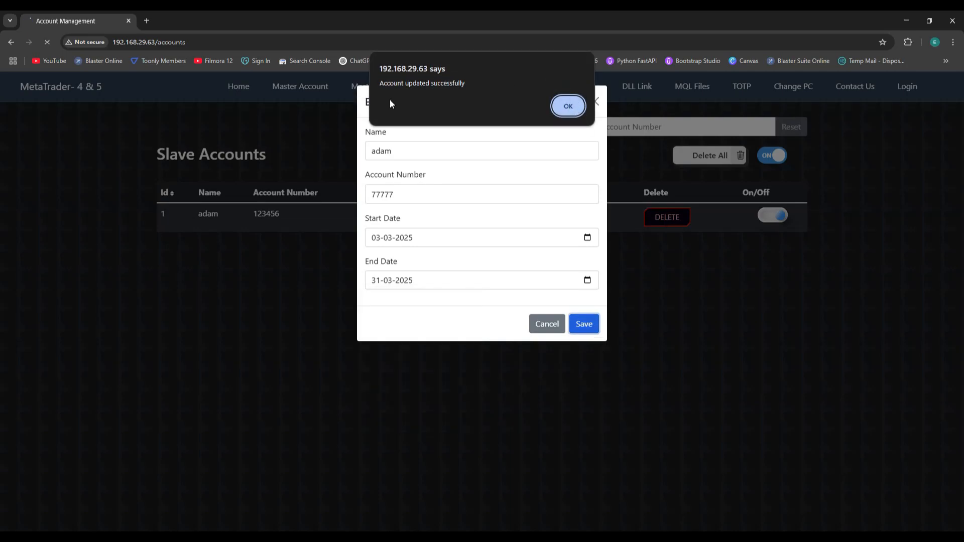
click(577, 108)
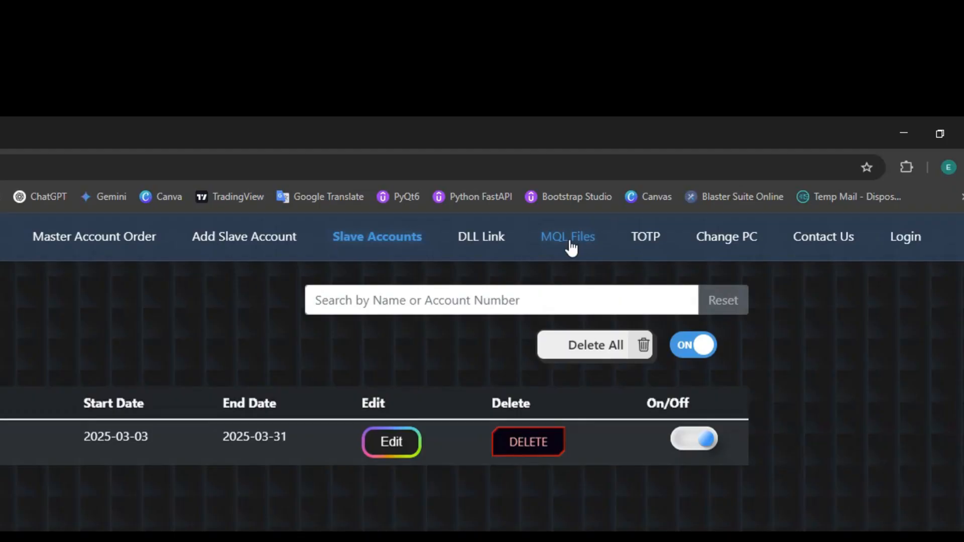
- Download the MT4/MT5 MQL files, keep mql_files (1).zip, and show it in Downloads
click(571, 248)
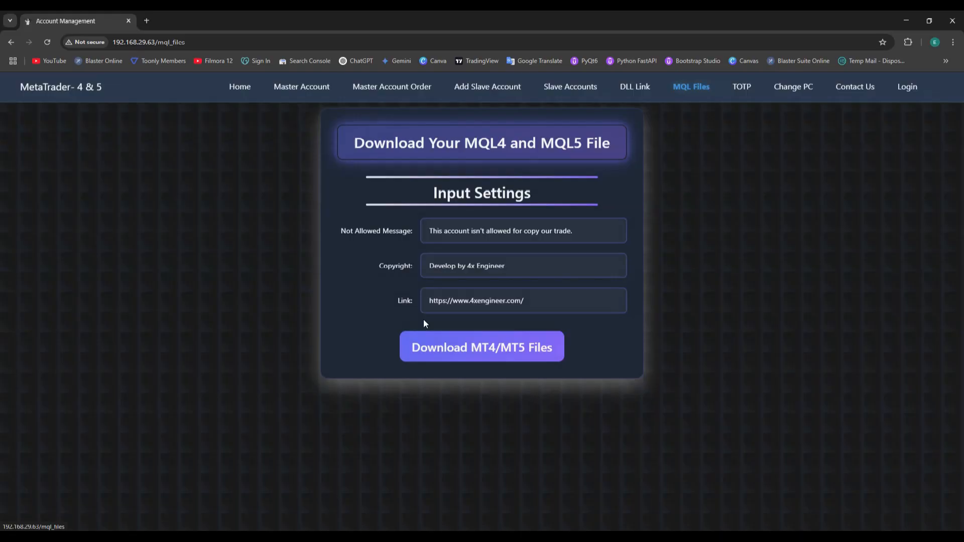
click(459, 354)
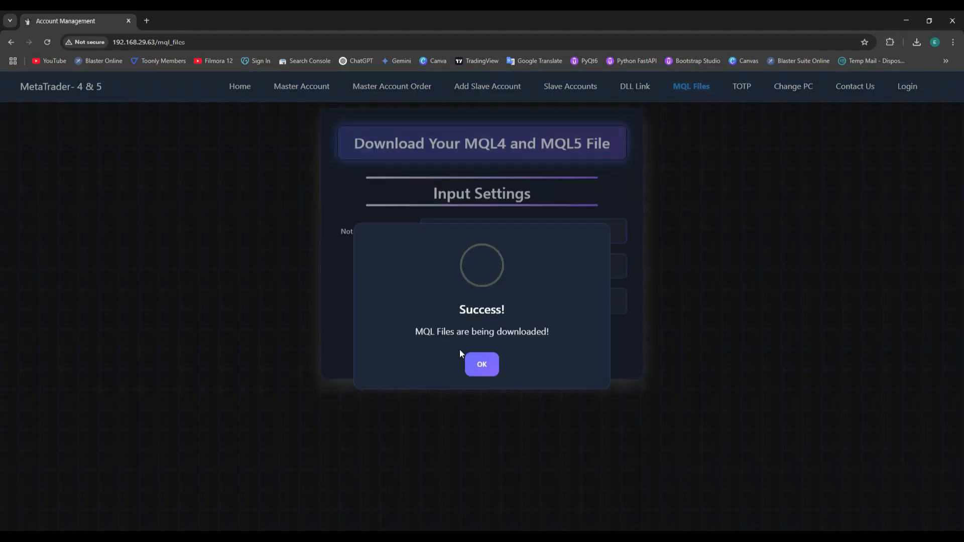
click(484, 367)
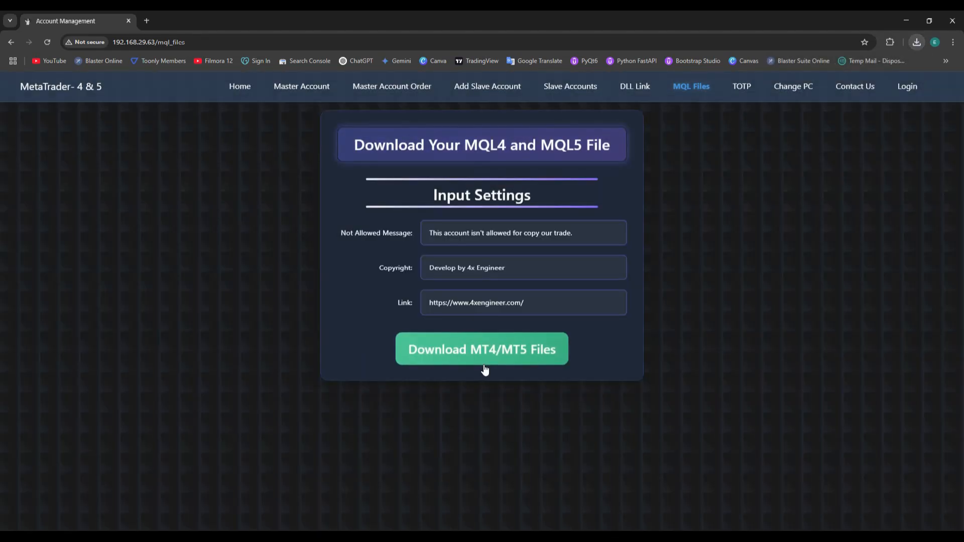
click(912, 45)
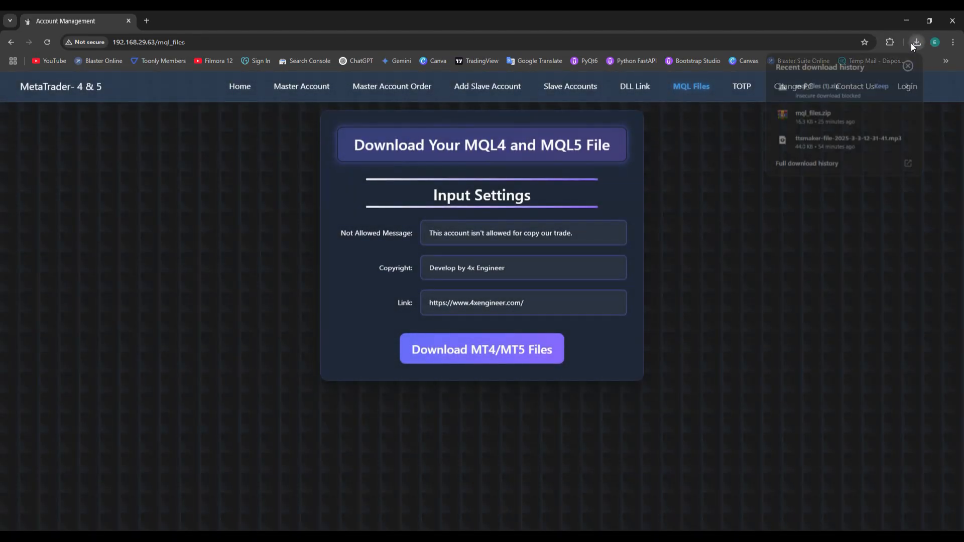
click(879, 87)
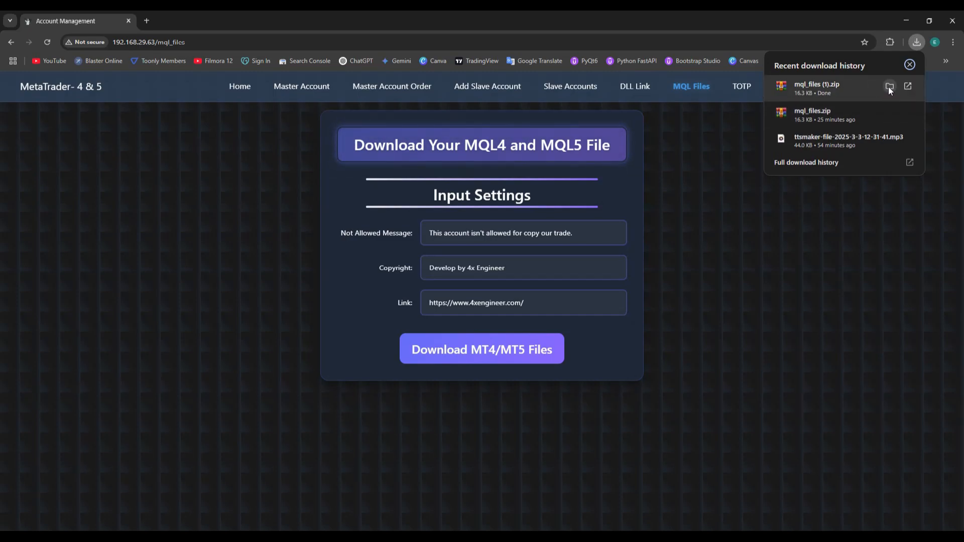
click(889, 86)
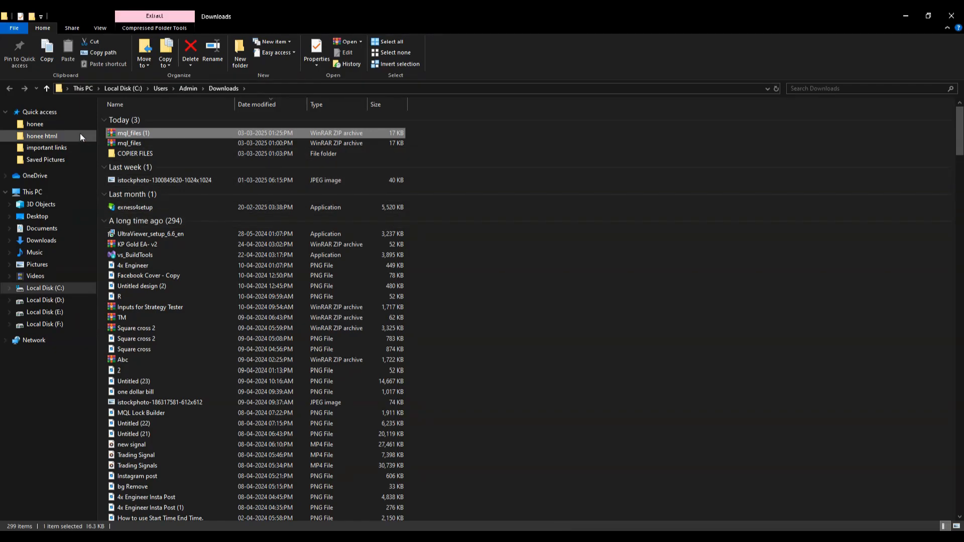
- Copy all four MQL files from mql_files (1).zip to the clipboard in WinRAR
double_click(137, 134)
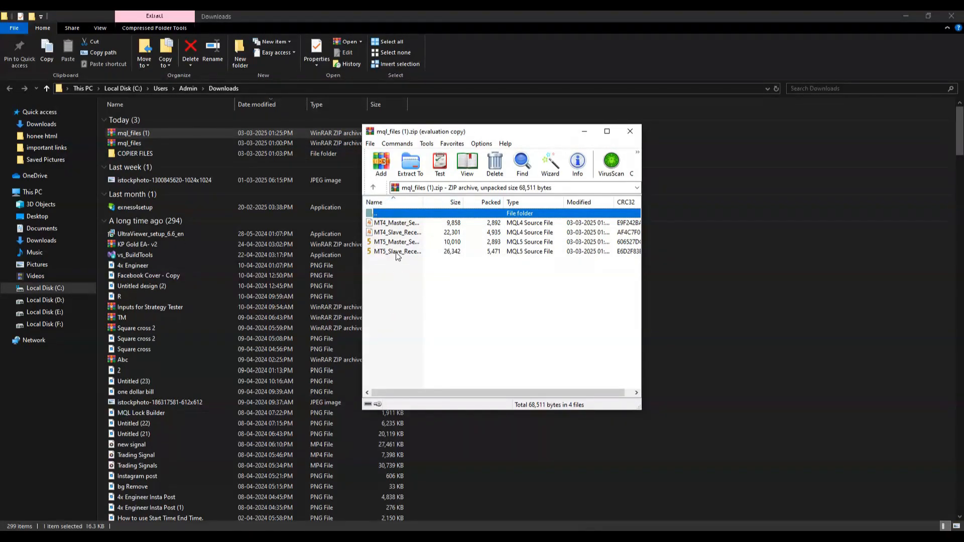
drag(389, 264, 392, 222)
right_click(393, 226)
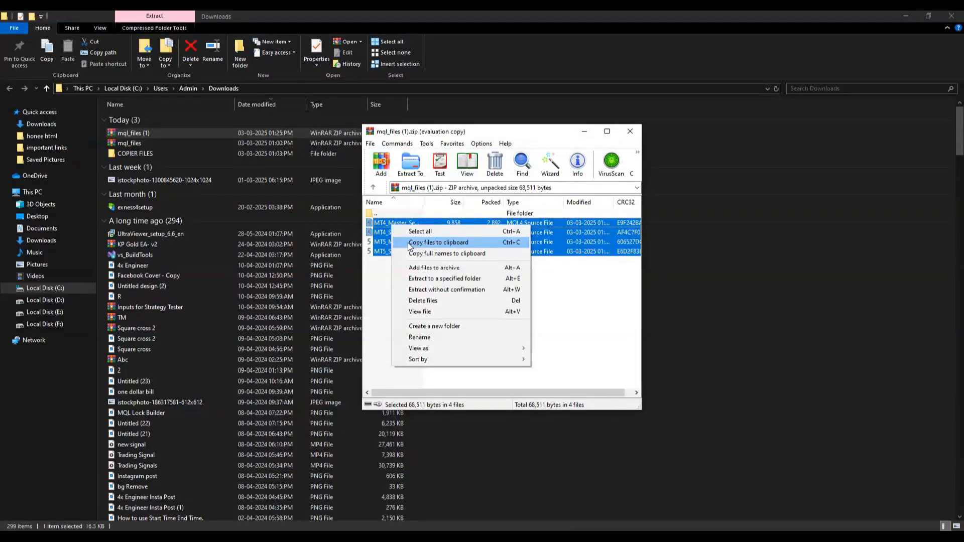
click(408, 242)
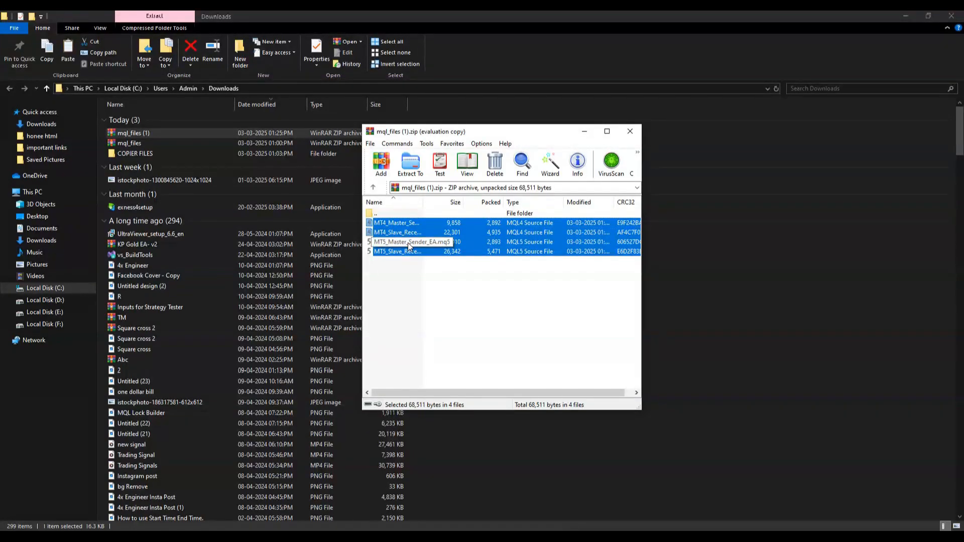
- Create a new desktop folder named 'copier files'
right_click(165, 160)
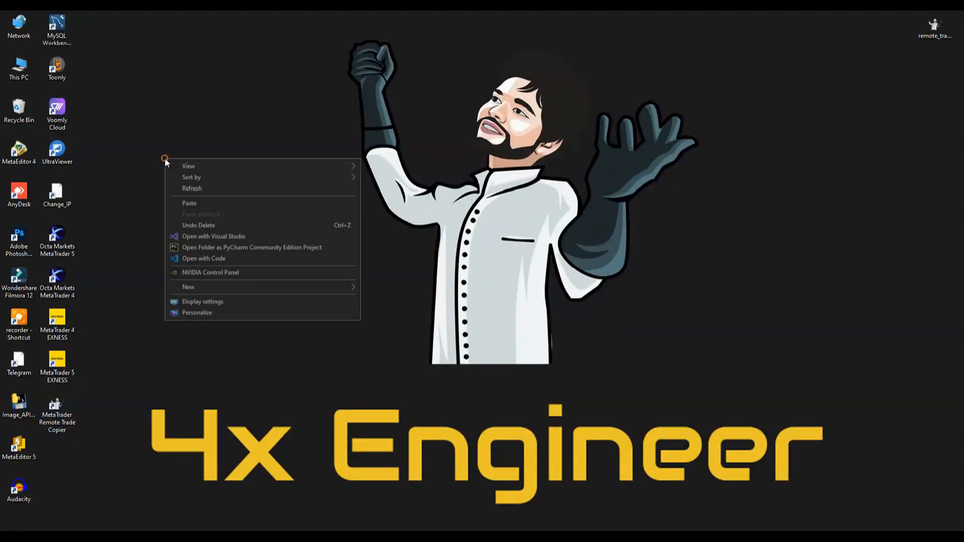
mouse_move(188, 287)
click(368, 284)
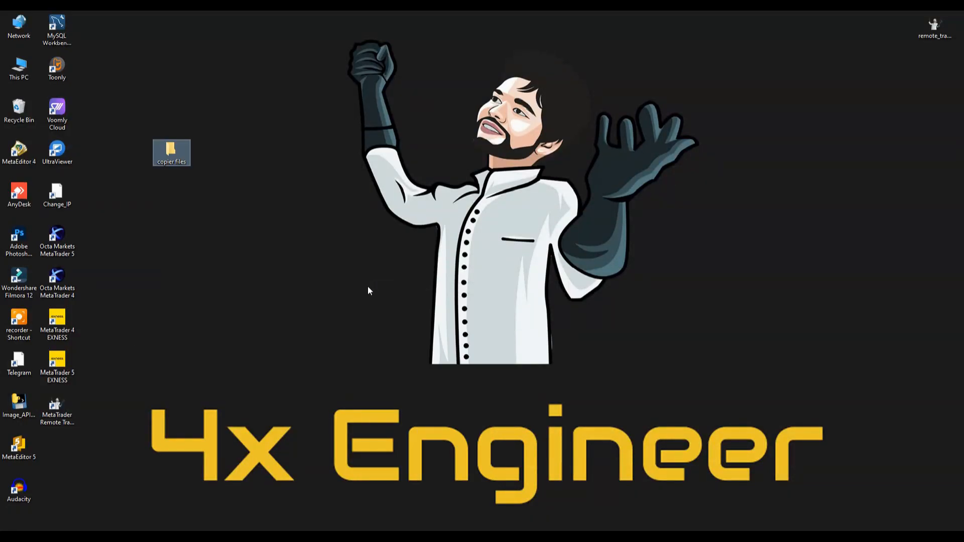
text(copier files)
key(Return)
- Paste the four MQL files into copier files and select MT4_Master_Sender_EA
double_click(170, 154)
right_click(169, 171)
click(194, 240)
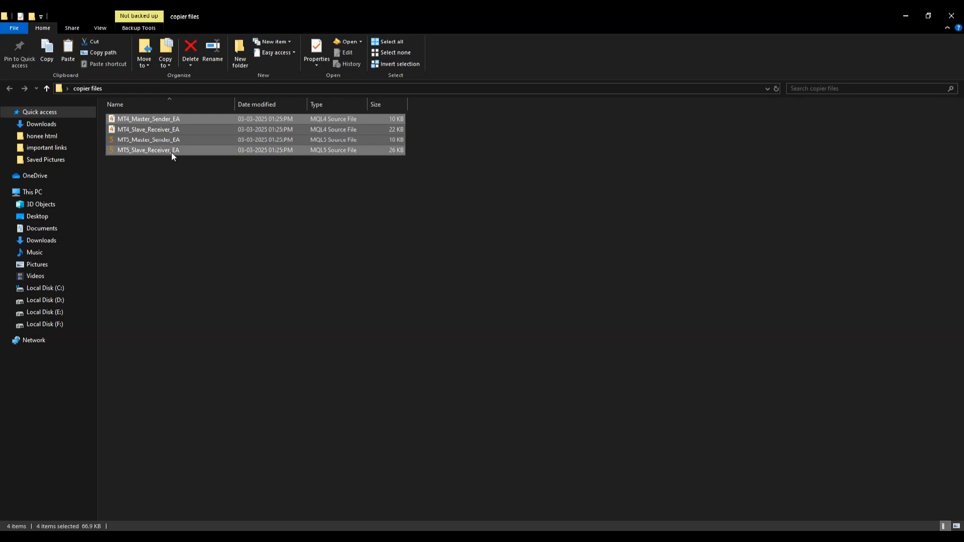
click(187, 237)
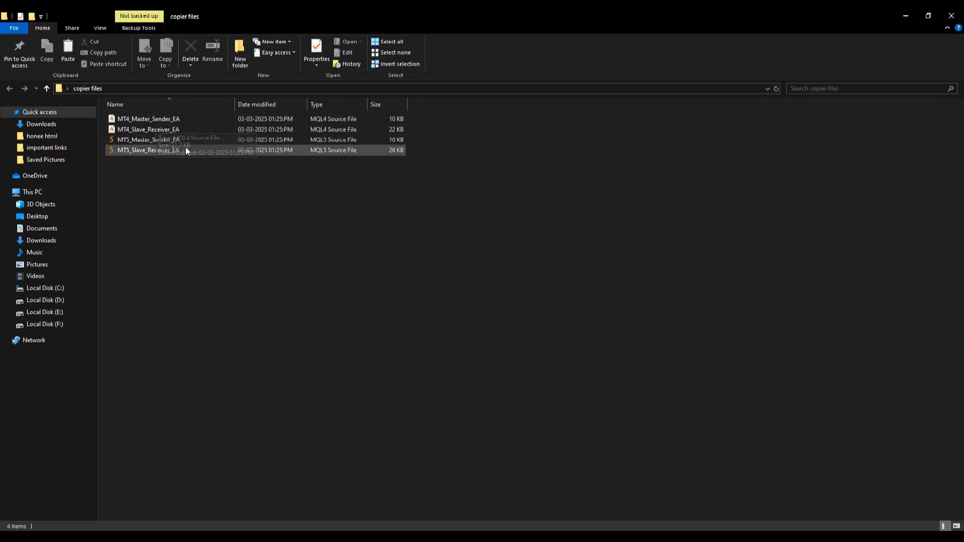
click(160, 117)
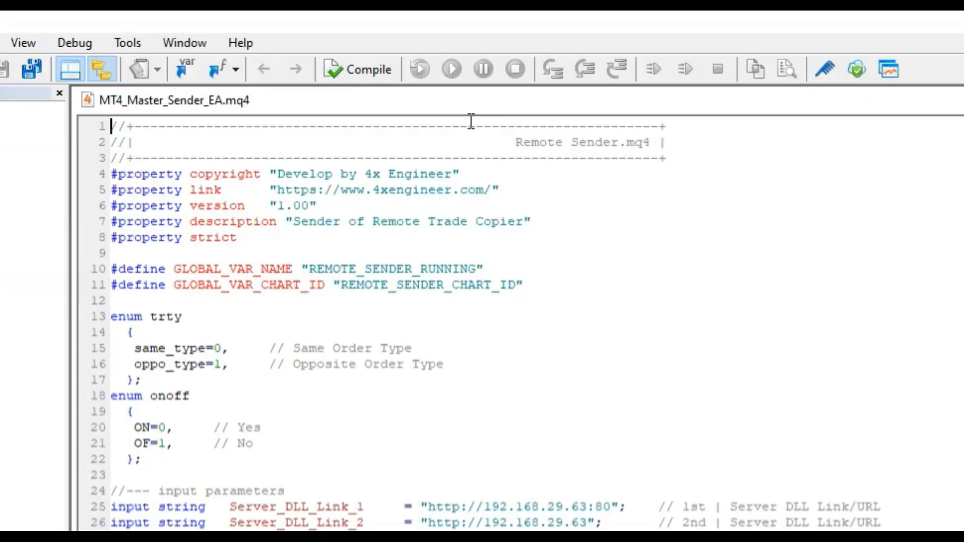
- Compile MT4_Master_Sender_EA with 0 errors, close the Downloads window, then close MetaEditor
click(360, 65)
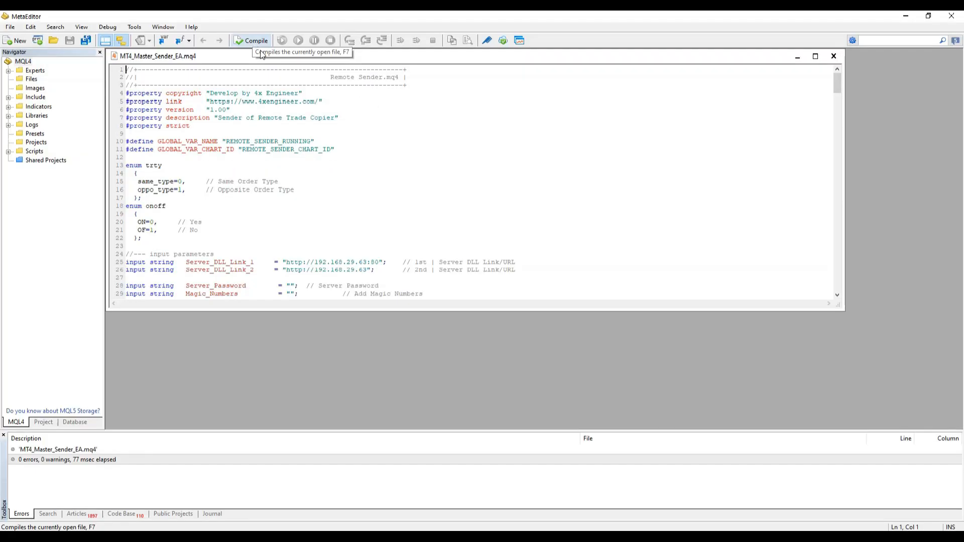
mouse_move(260, 536)
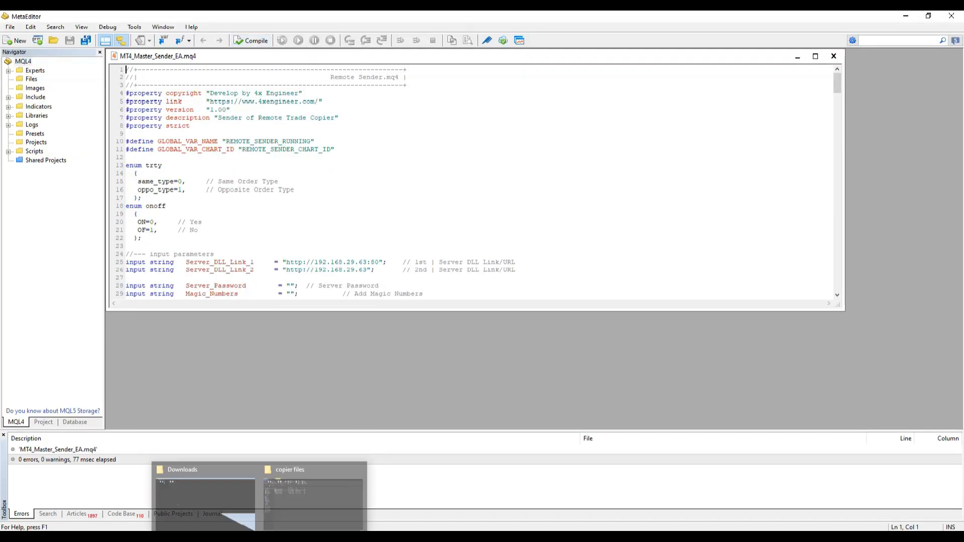
click(251, 465)
click(240, 490)
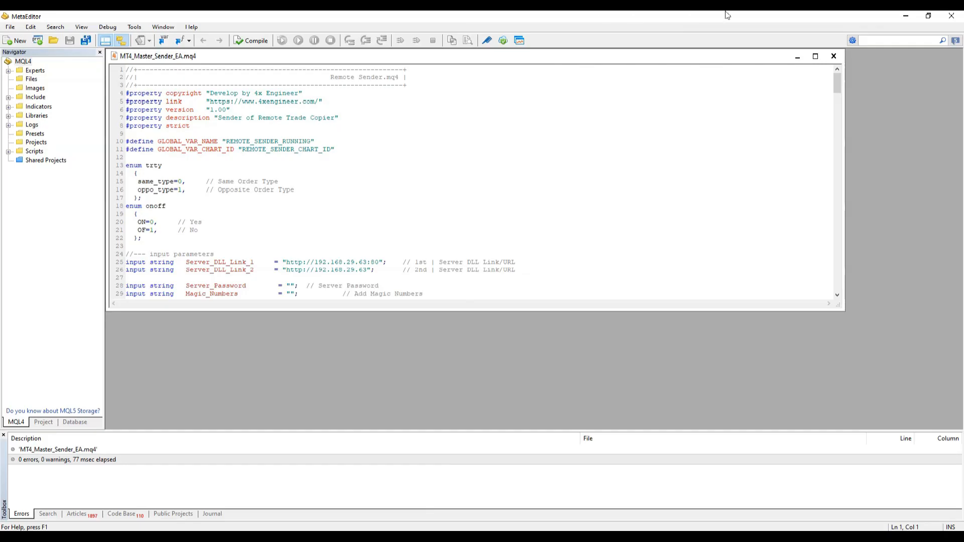
click(834, 56)
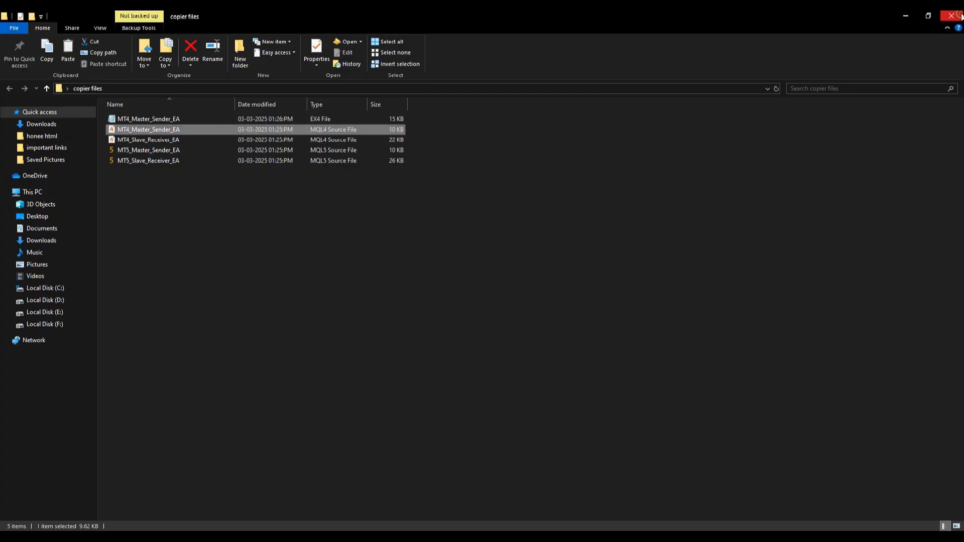
click(951, 16)
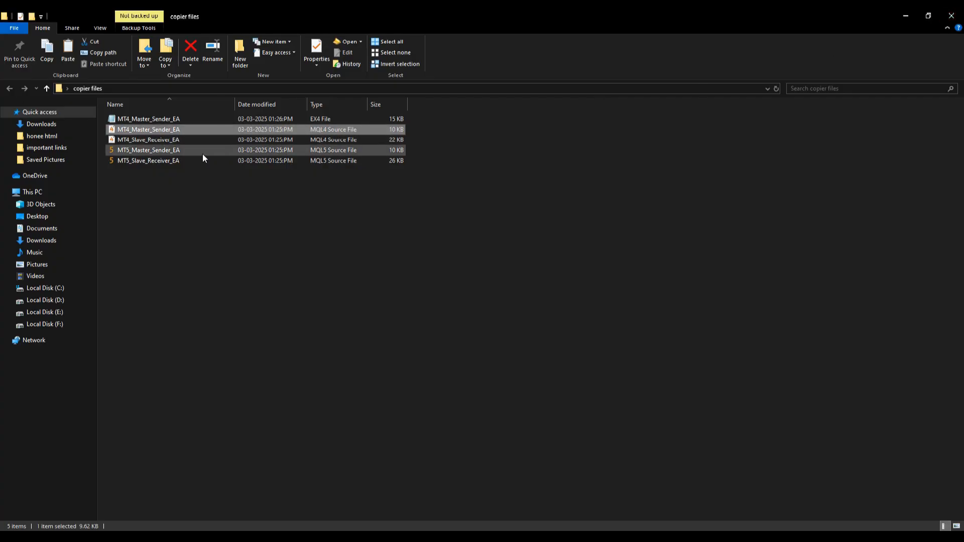
- Compile MT4_Slave_Receiver_EA with 0 errors, then close its source and MetaEditor
double_click(135, 139)
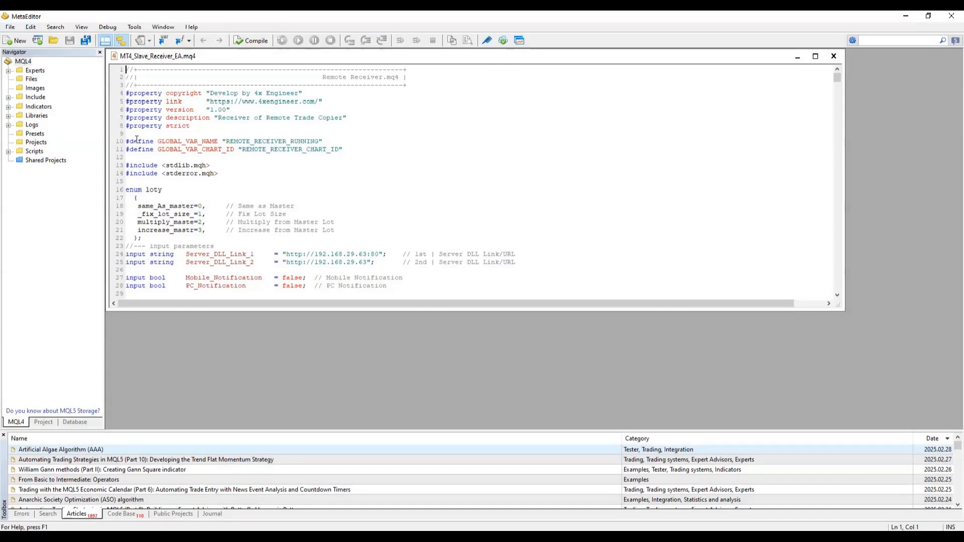
click(253, 44)
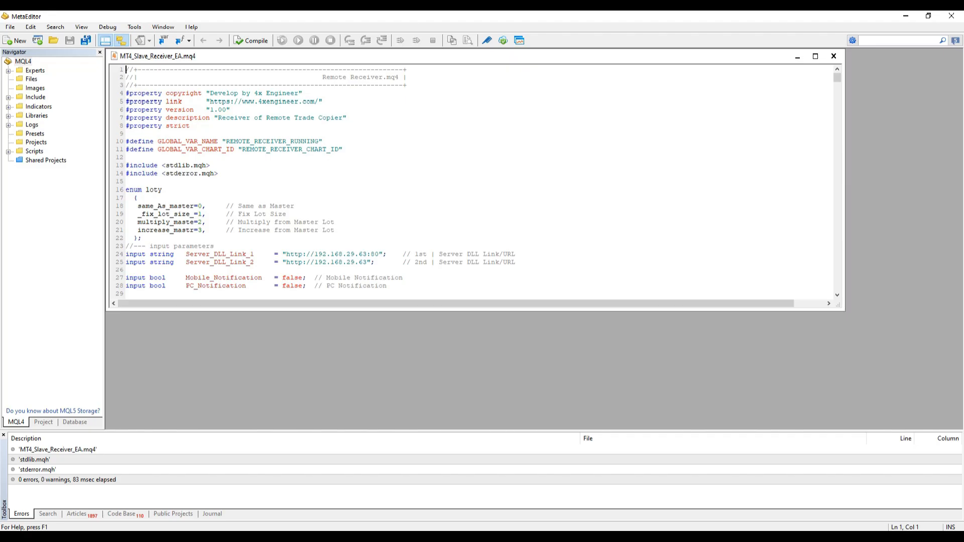
click(834, 57)
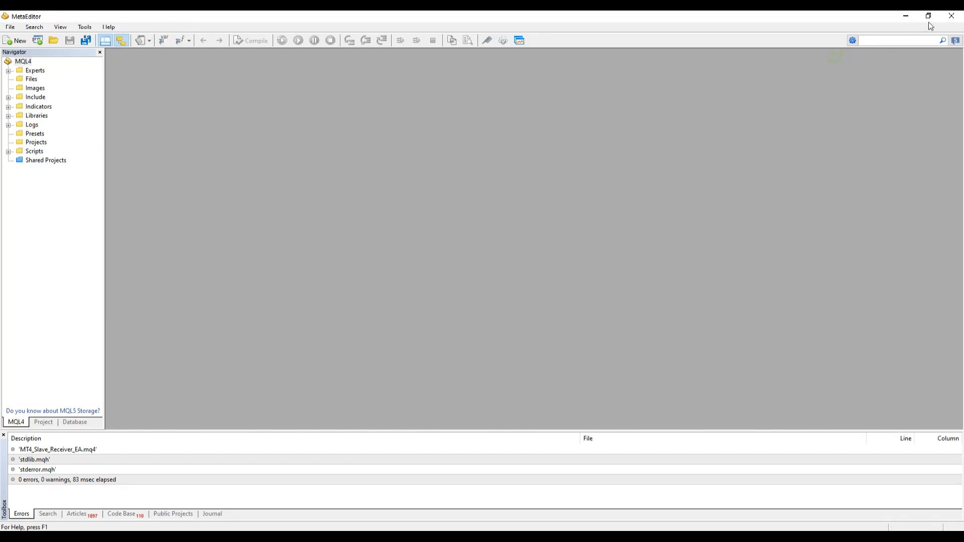
click(952, 17)
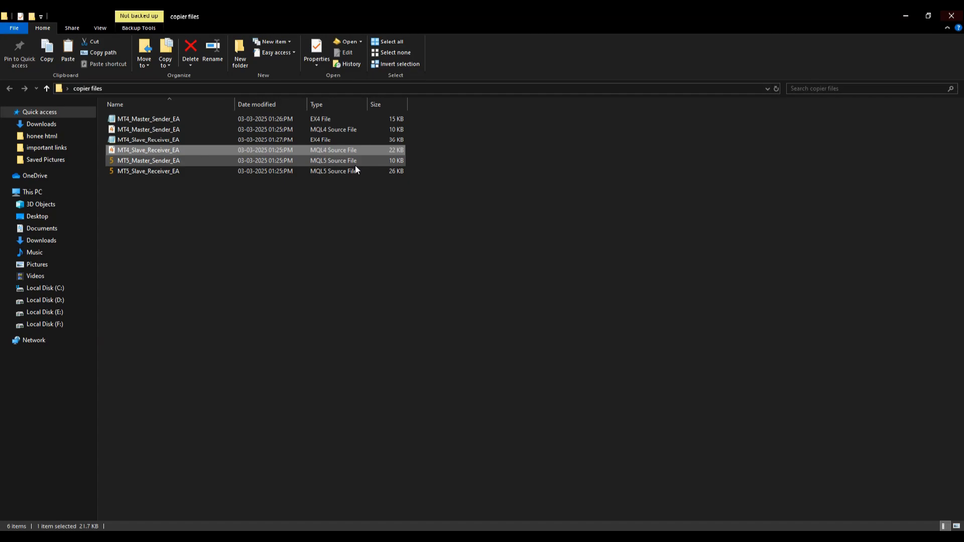
- Compile MT5_Master_Sender_EA in MetaEditor, then close its source and the editor
double_click(138, 161)
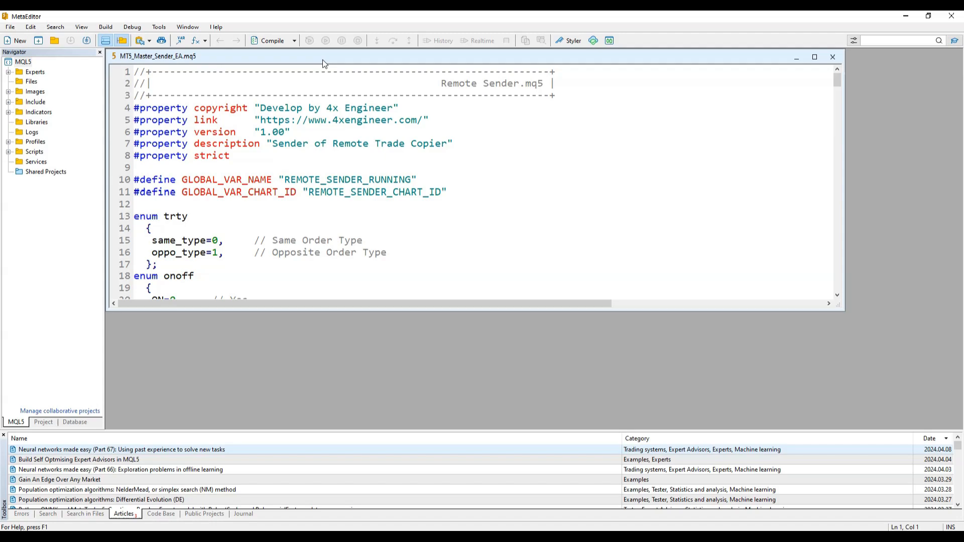
click(271, 41)
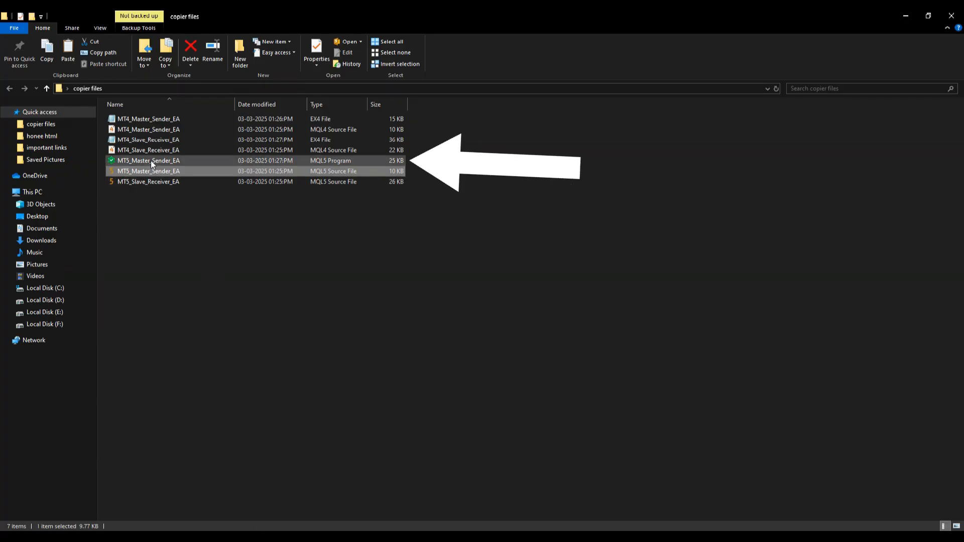
click(151, 161)
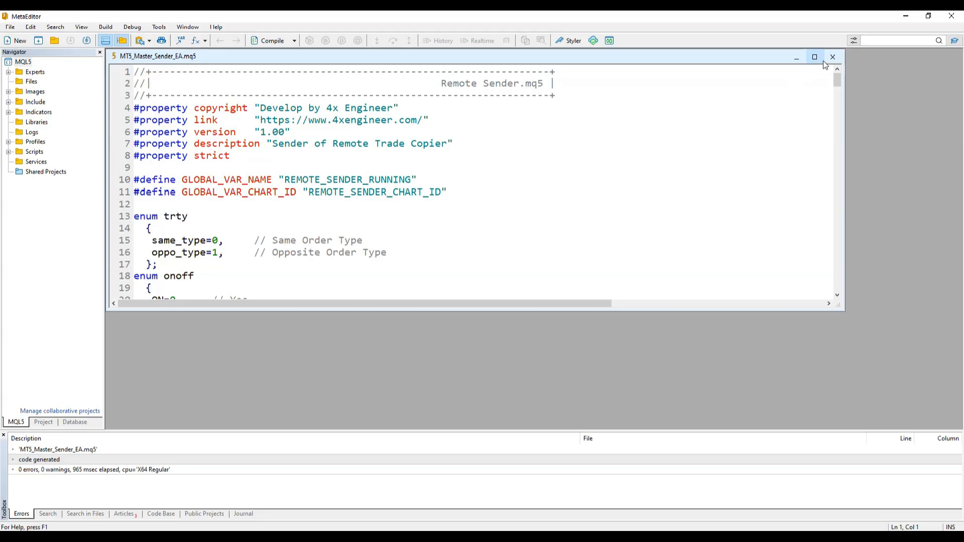
click(832, 60)
click(950, 16)
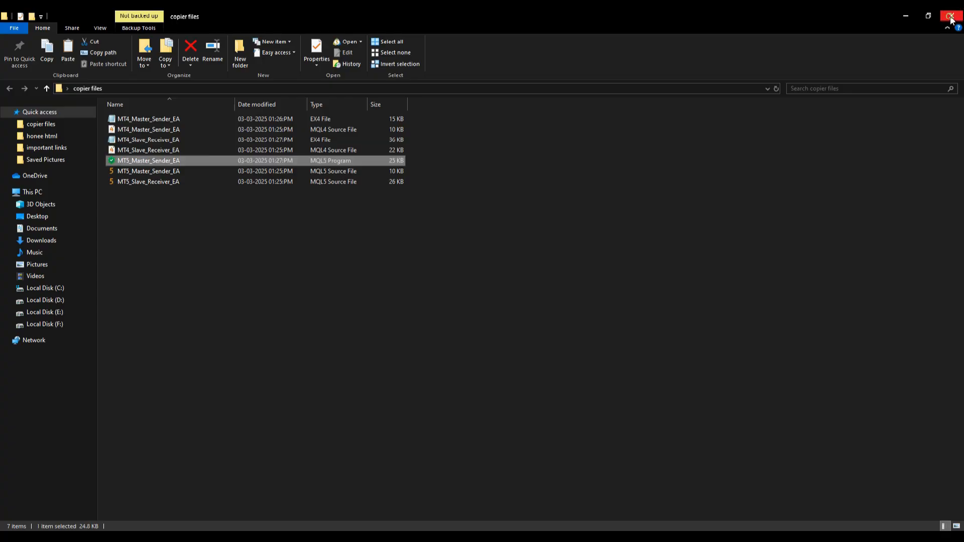
- Compile MT5_Slave_Receiver_EA and select all eight files in copier files
click(135, 182)
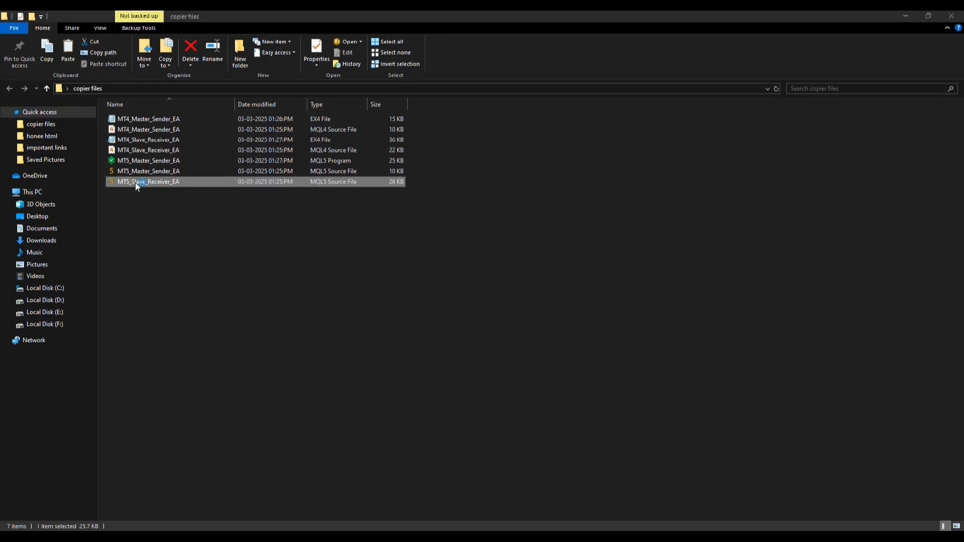
double_click(135, 182)
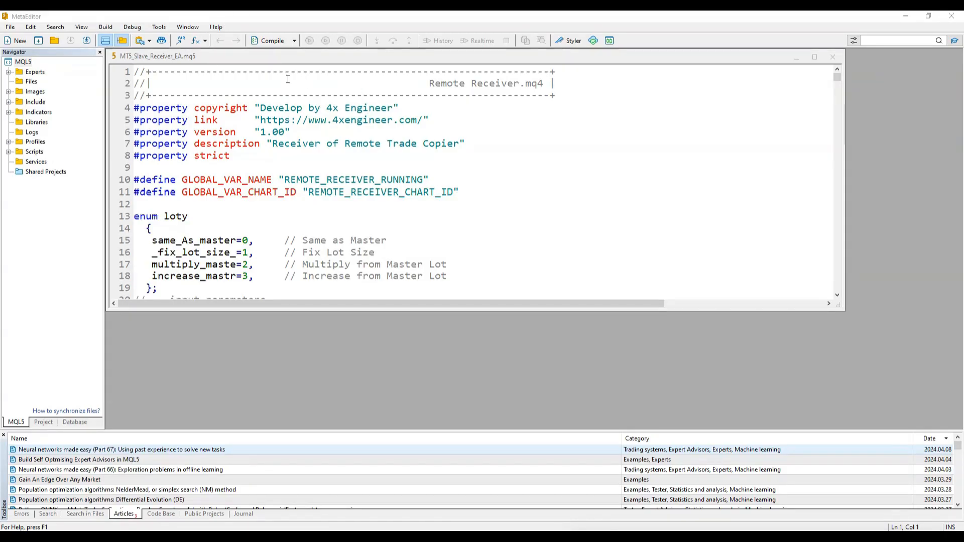
click(271, 42)
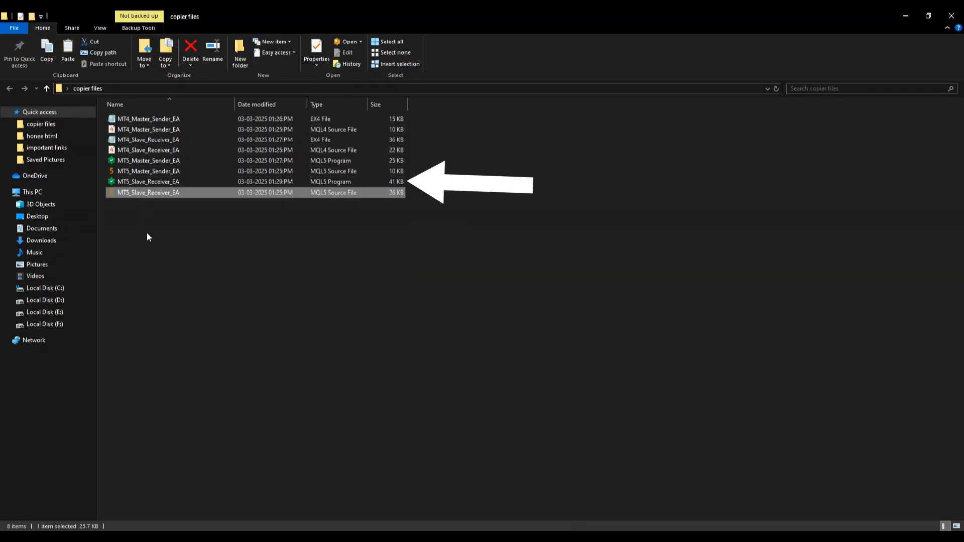
drag(147, 232, 143, 118)
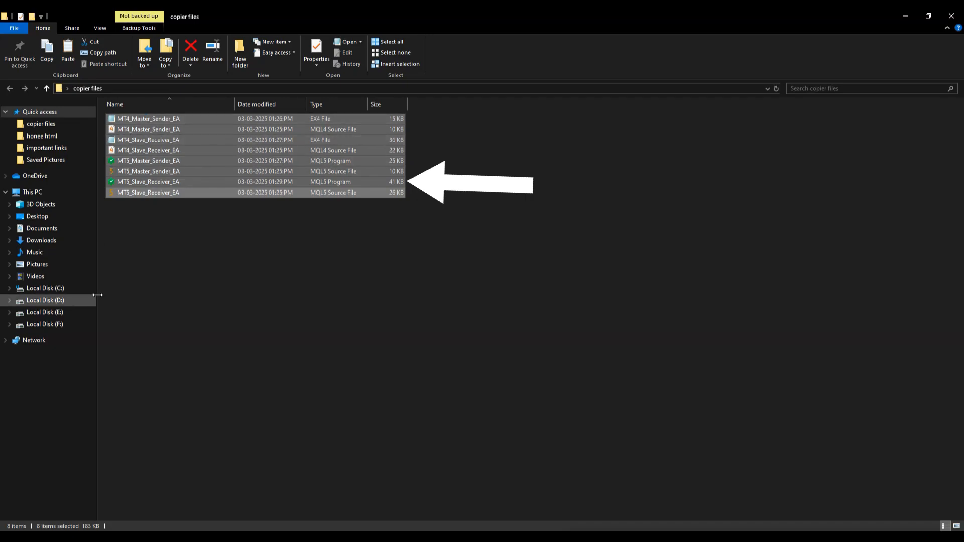
- Copy the compiled MT4_Master_Sender_EA EX4 file from the copier files folder
click(139, 214)
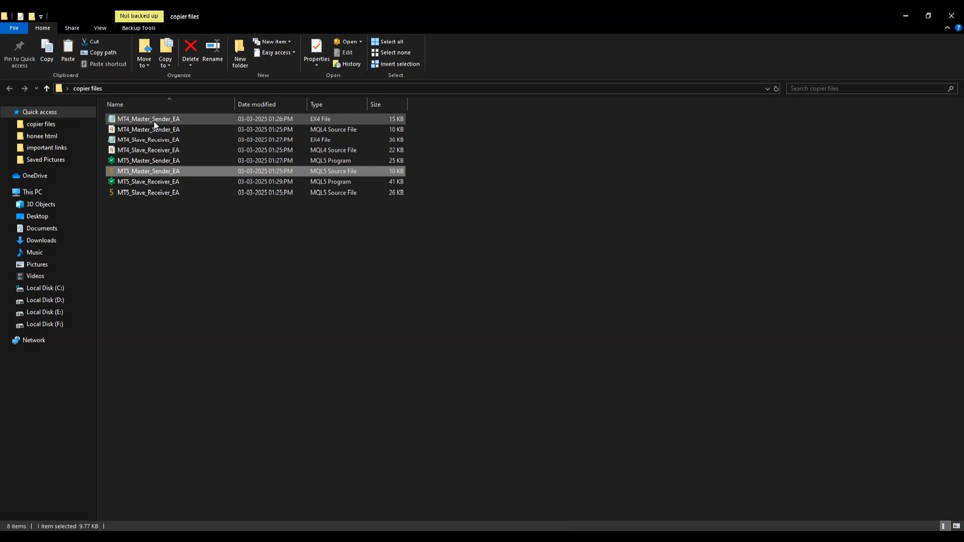
click(153, 119)
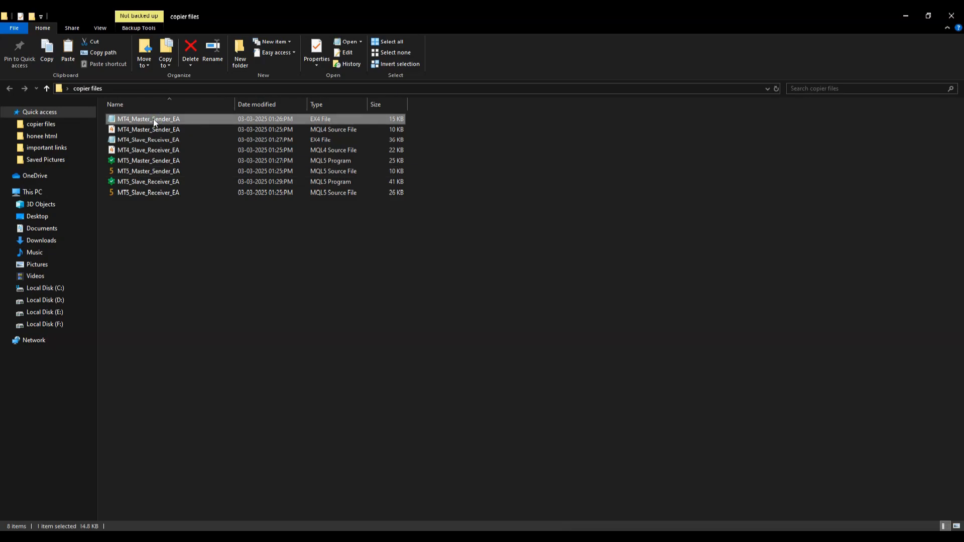
right_click(154, 122)
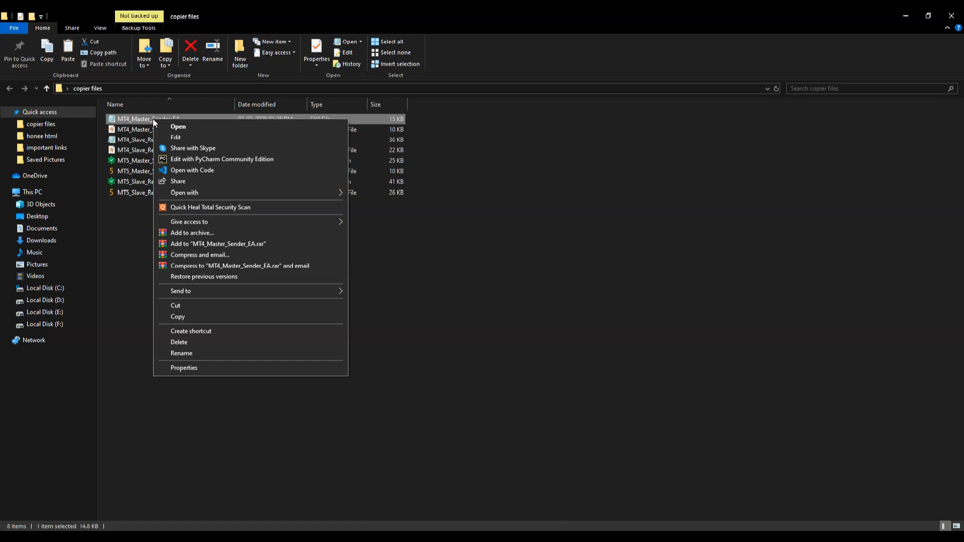
click(200, 316)
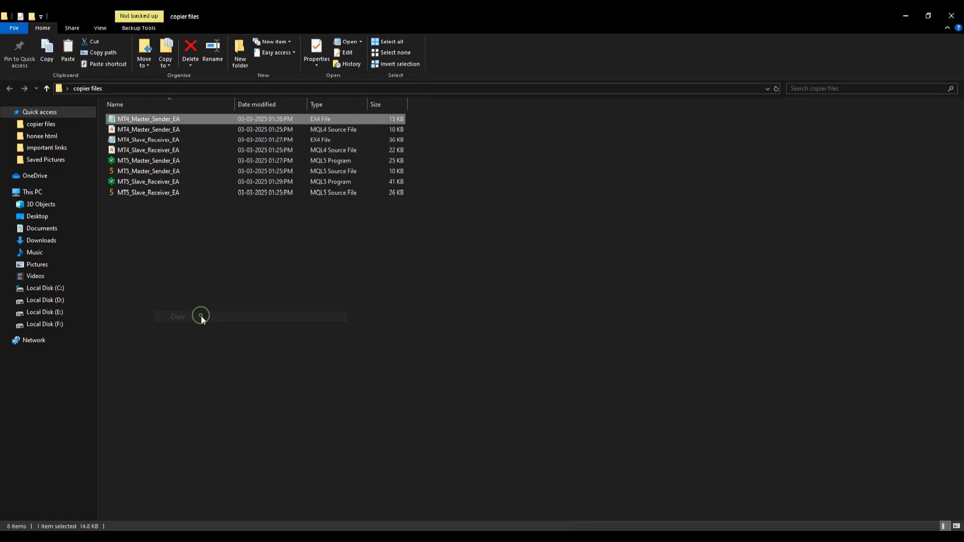
key(super)
- Launch Exness MT4 and paste MT4_Master_Sender_EA's EX4 into its MQL4\Experts data folder
text(mt)
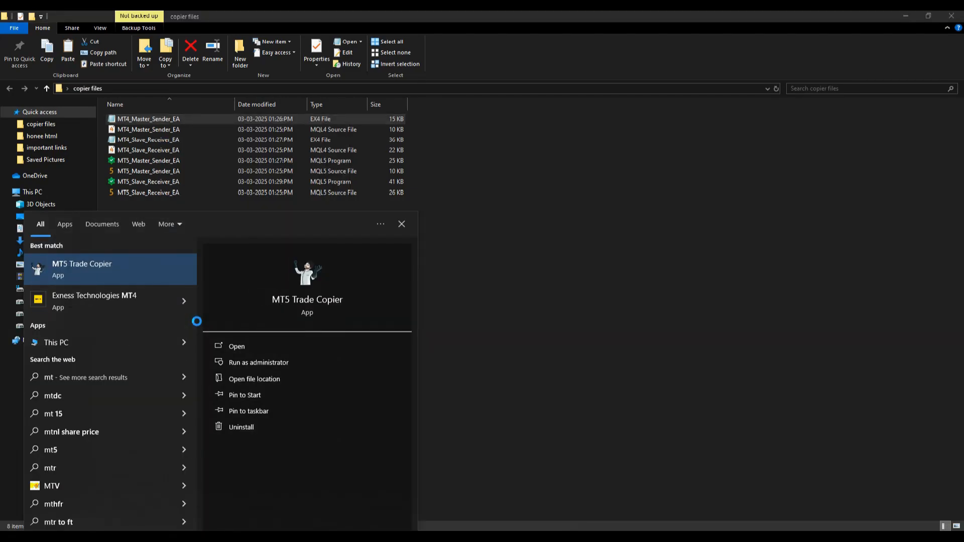
click(171, 270)
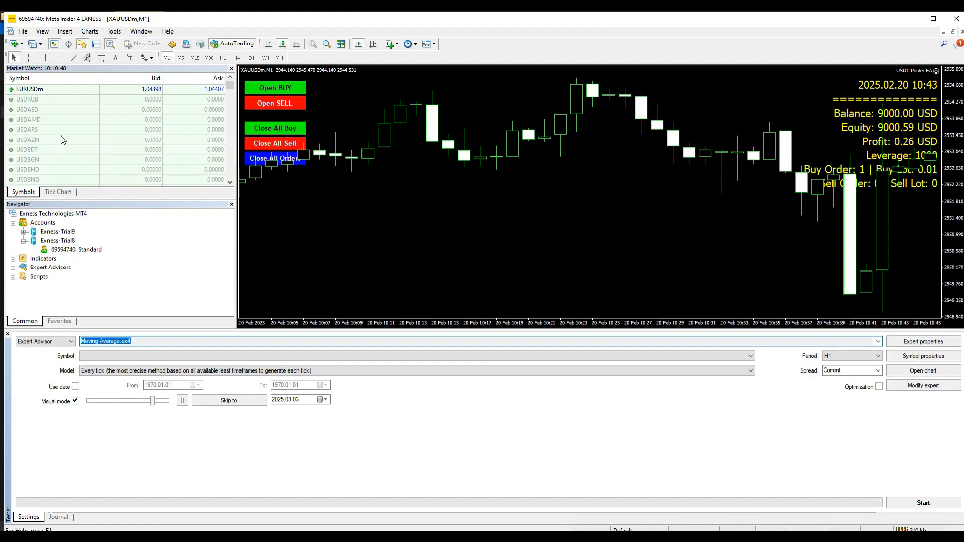
click(23, 32)
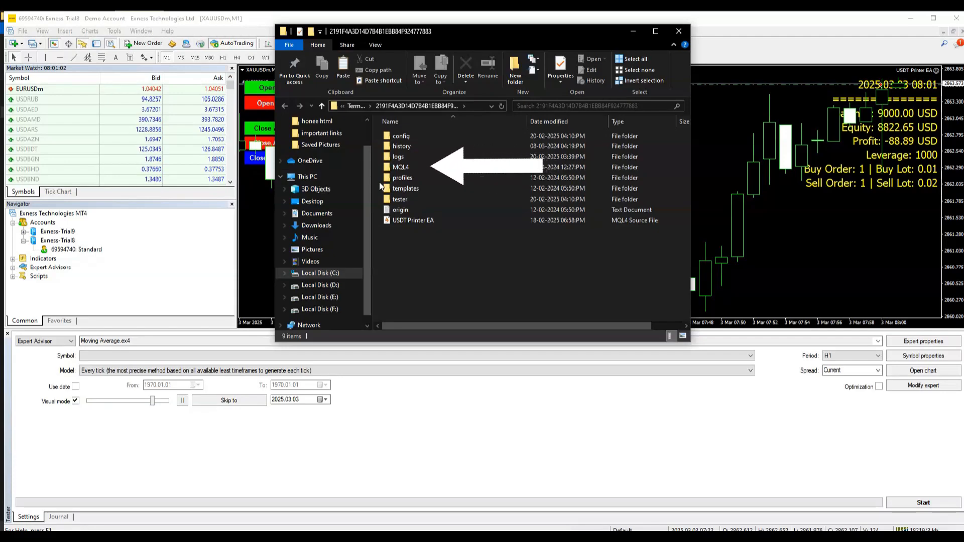
double_click(409, 169)
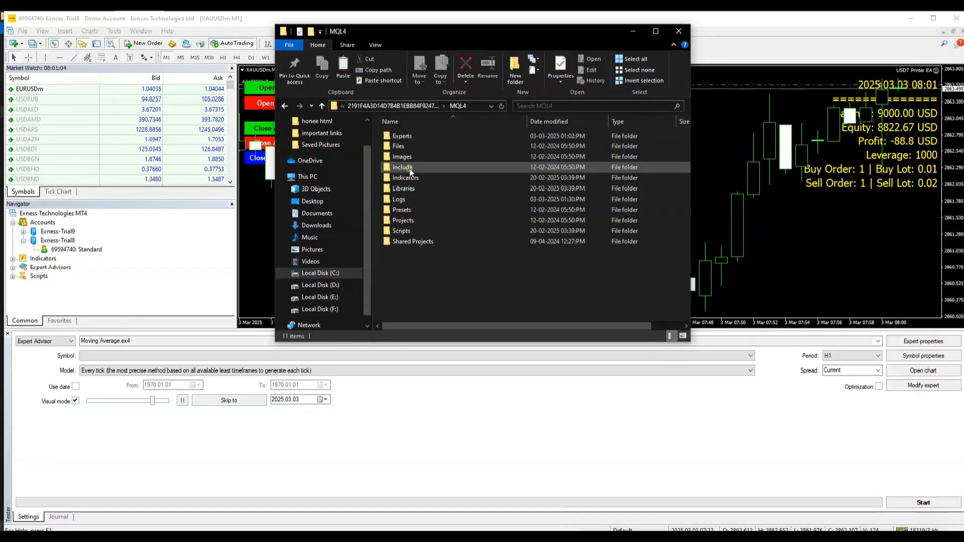
double_click(415, 137)
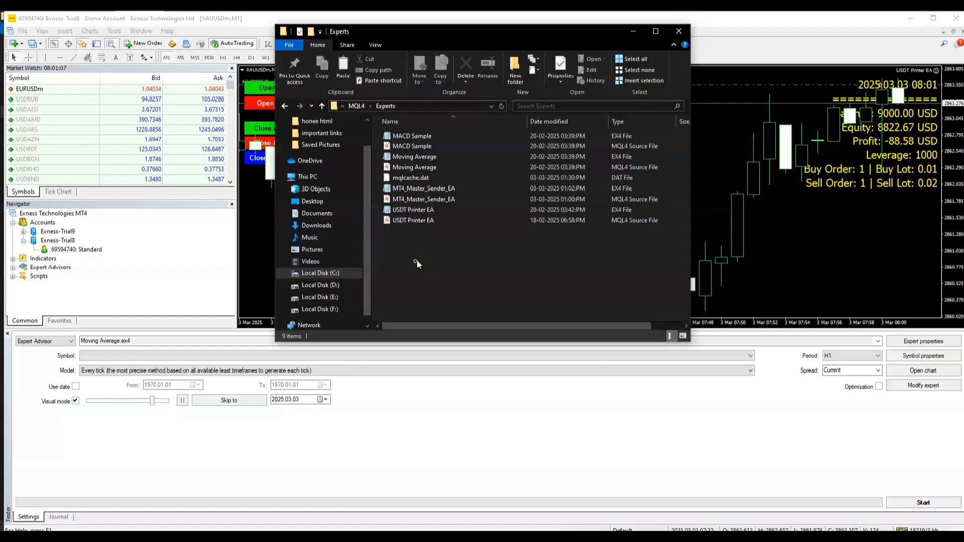
right_click(416, 260)
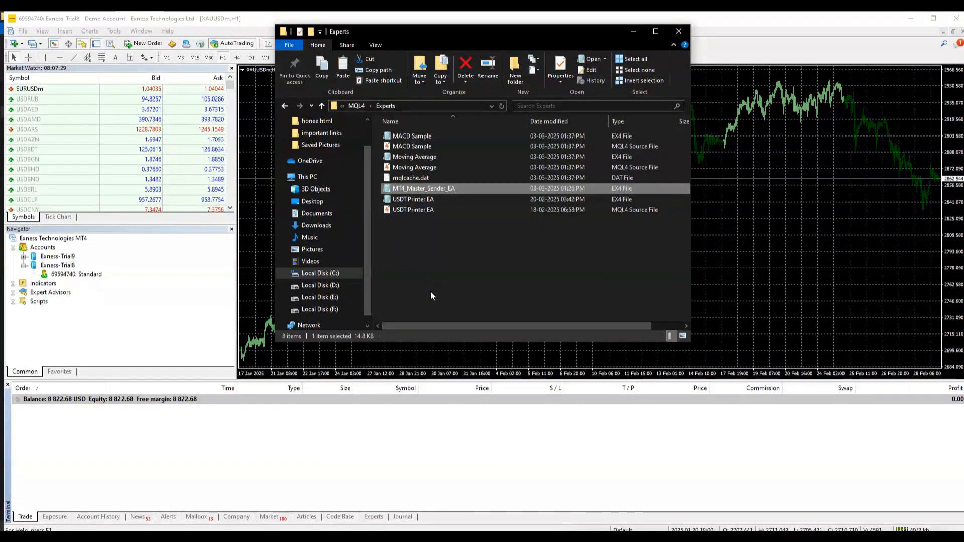
click(679, 31)
- Refresh and expand MetaTrader 4's Expert Advisors list
right_click(49, 292)
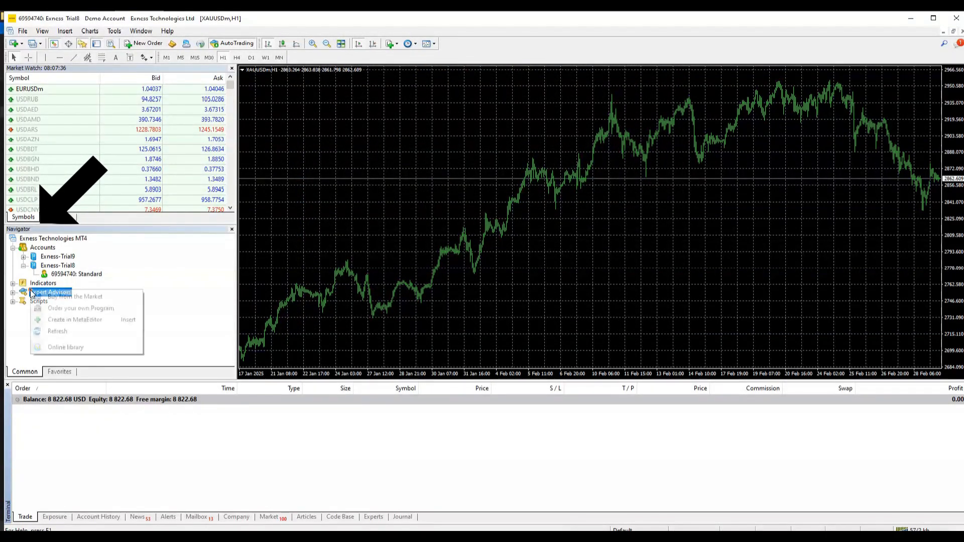
click(50, 332)
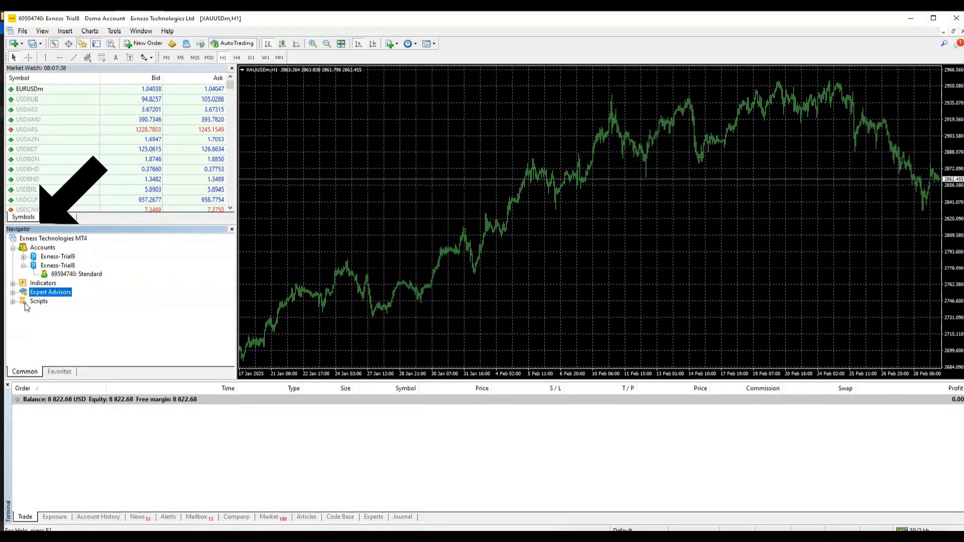
click(12, 293)
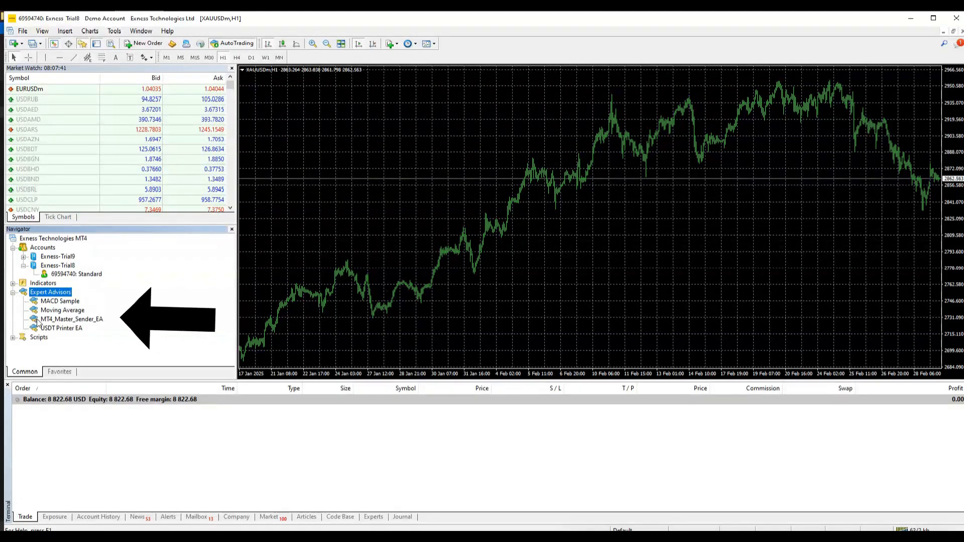
- Attach MT4_Master_Sender_EA to the XAUUSDm chart and dismiss the DLL imports alert
click(66, 322)
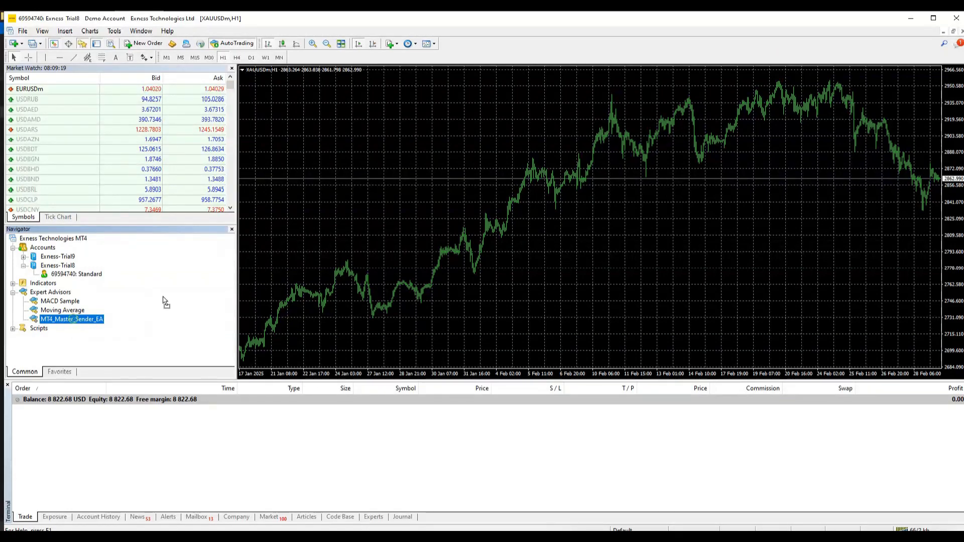
drag(370, 249, 370, 250)
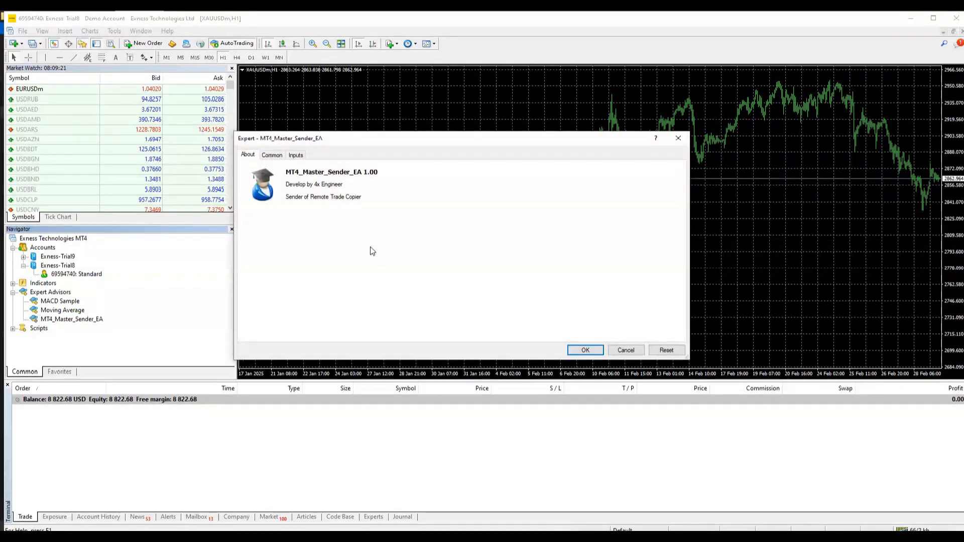
click(270, 156)
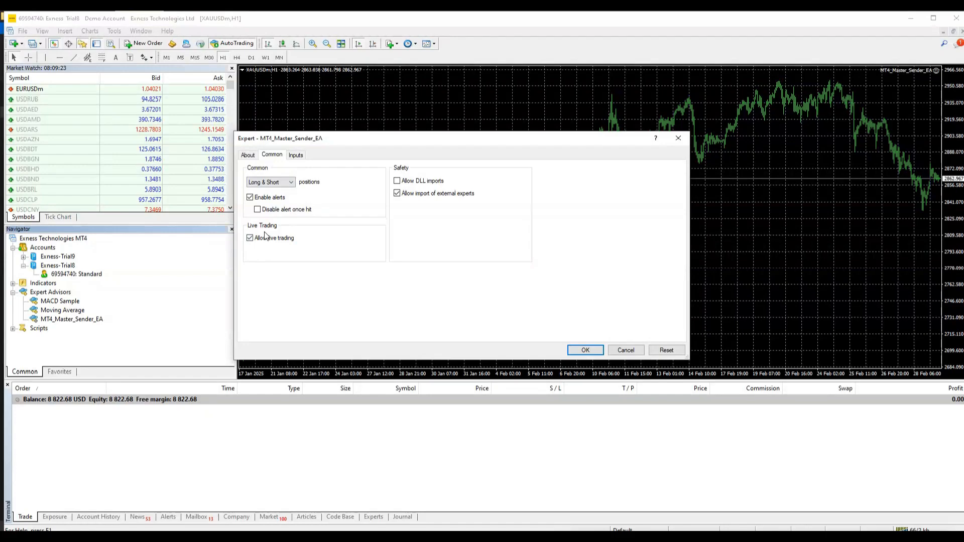
click(585, 350)
mouse_move(107, 52)
mouse_down()
mouse_move(231, 129)
mouse_move(354, 164)
mouse_up()
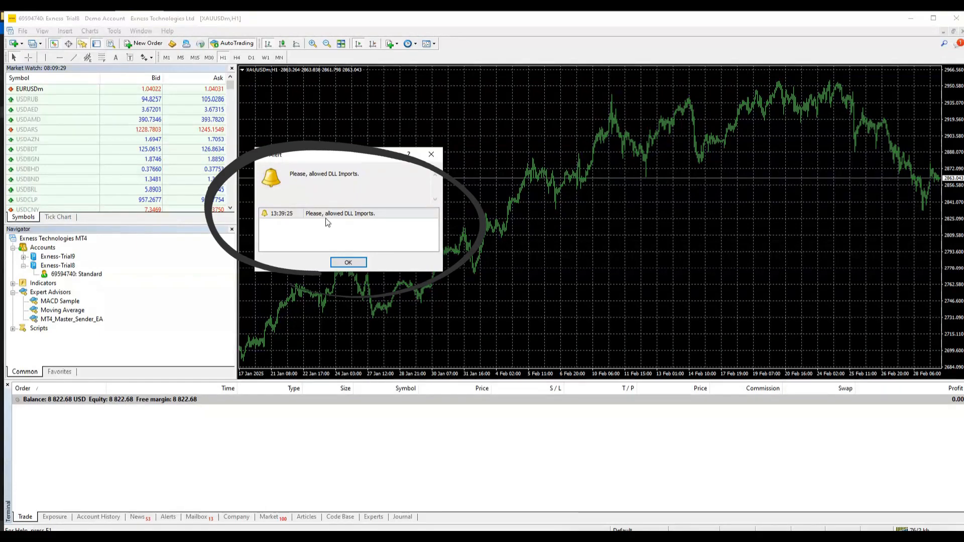
click(348, 262)
- Reattach the EA with DLL imports allowed, review its 1st Server DLL URL, then cancel
drag(64, 324, 344, 215)
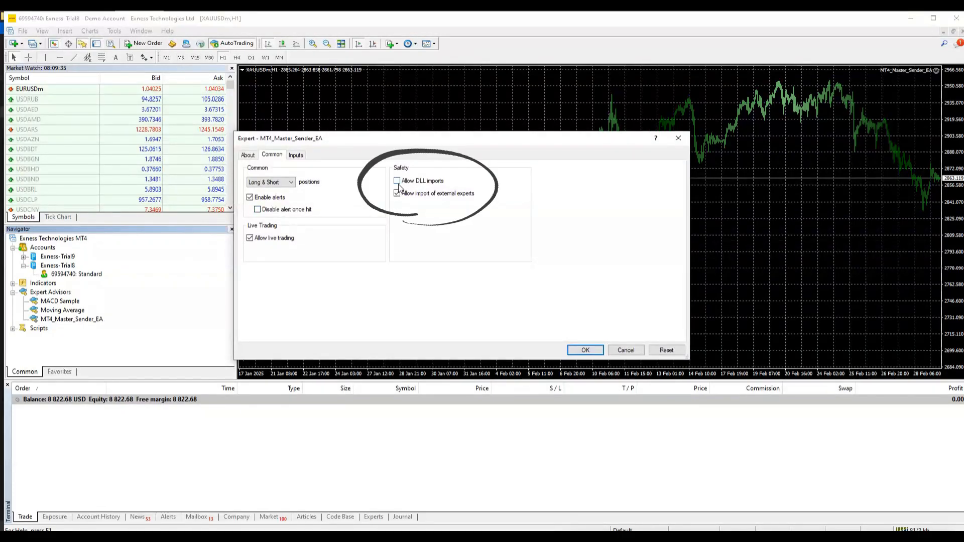
click(397, 182)
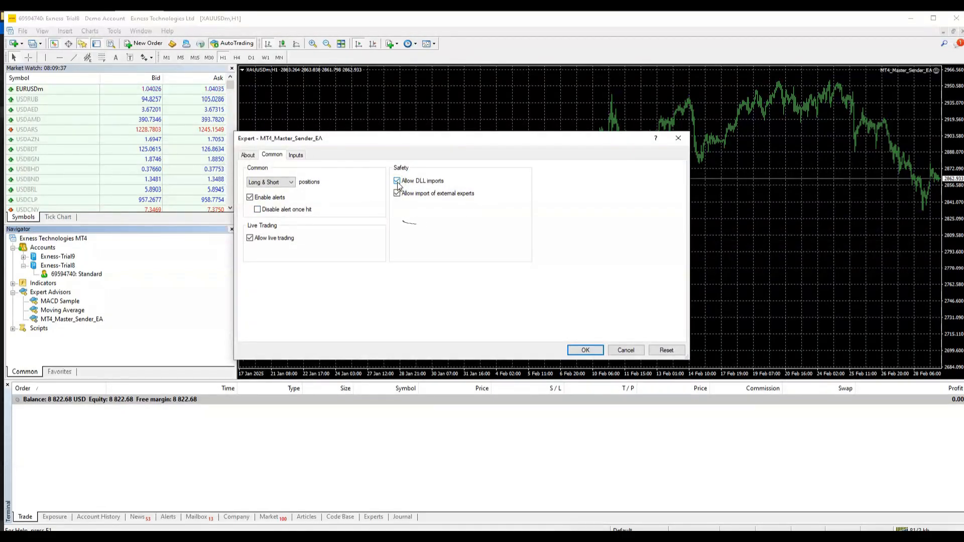
click(295, 155)
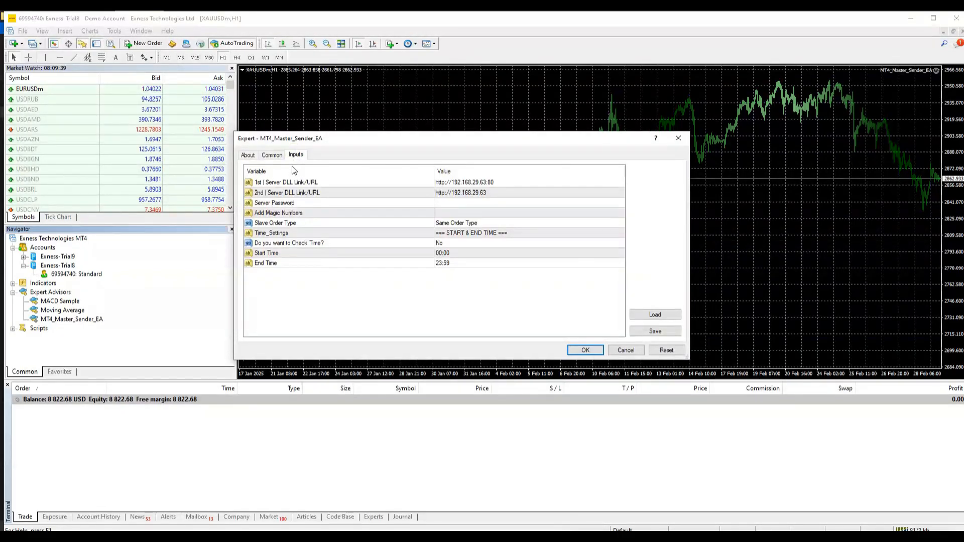
click(271, 183)
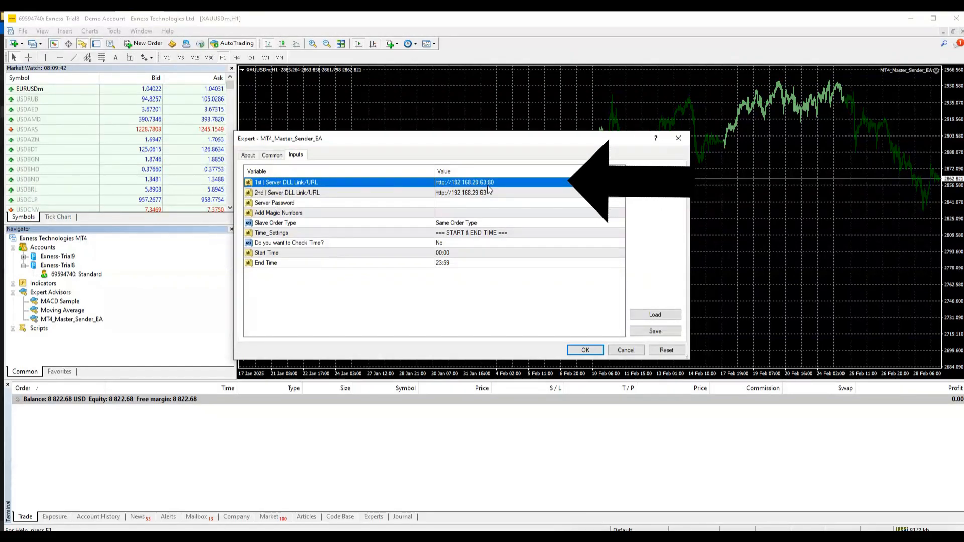
click(452, 183)
key(ctrl+c)
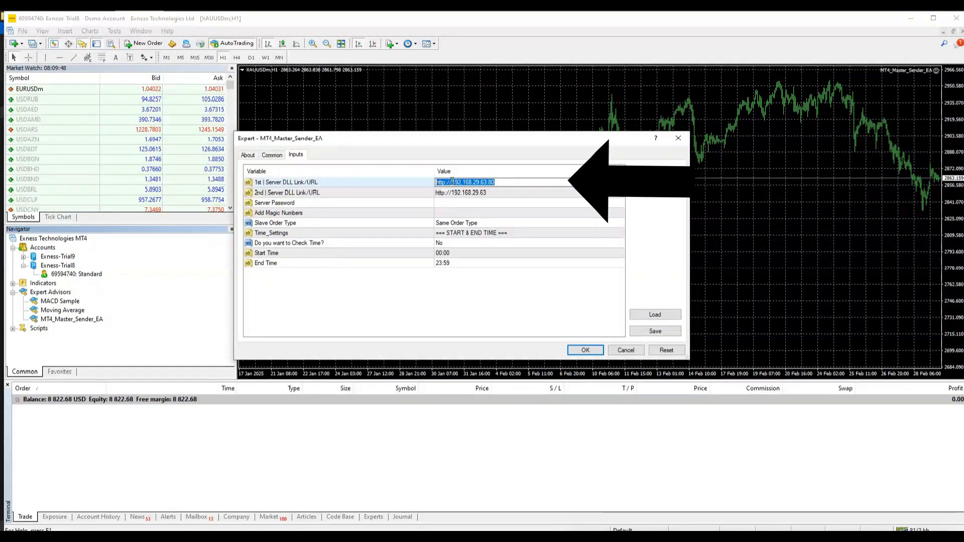
click(622, 350)
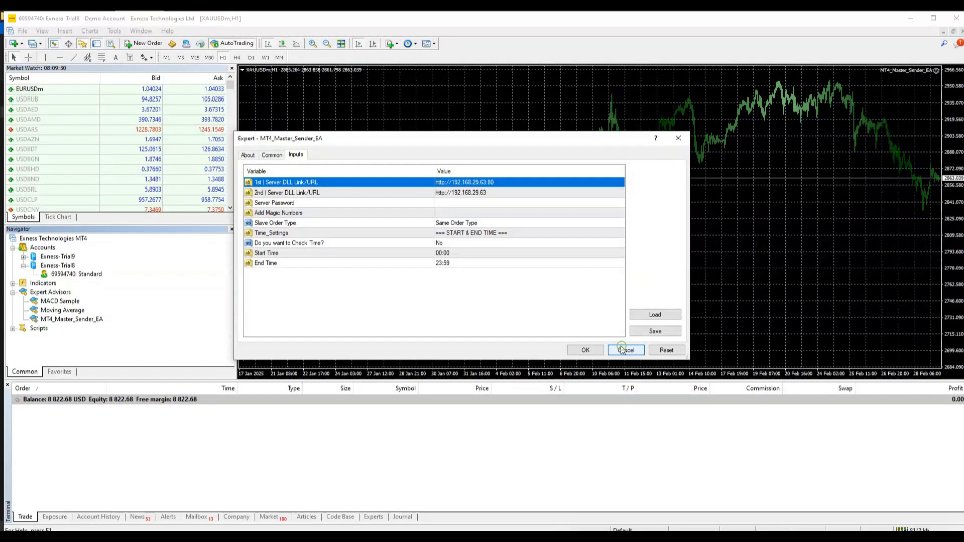
click(114, 31)
click(141, 98)
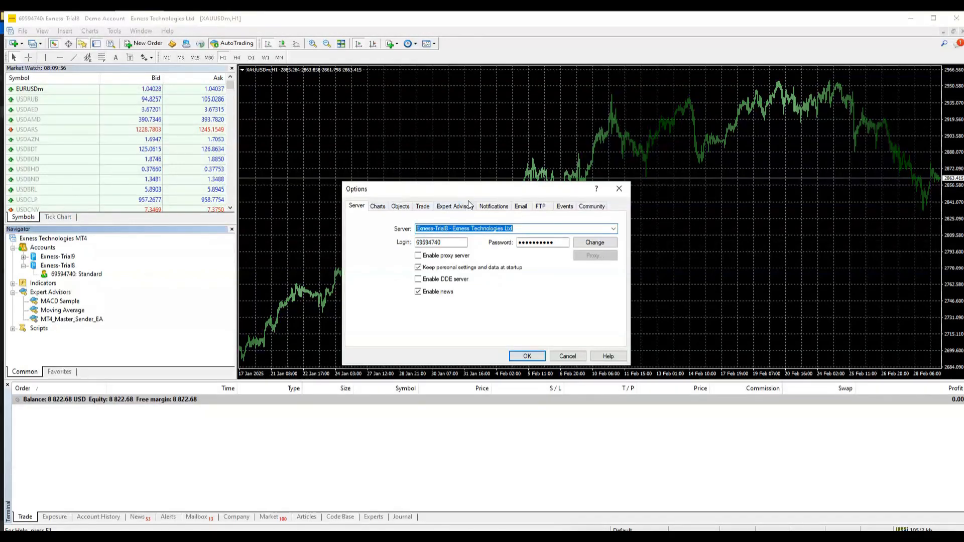
click(465, 208)
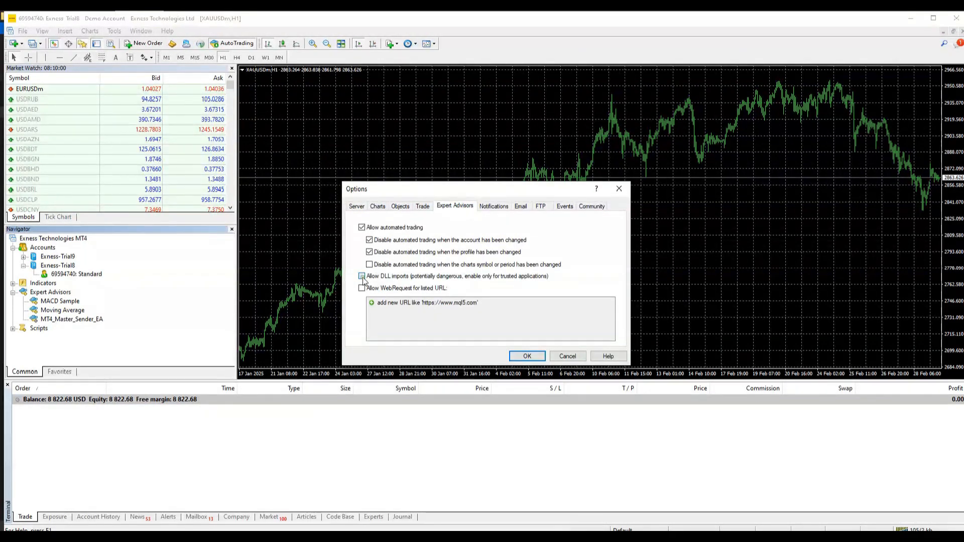
click(361, 276)
click(362, 288)
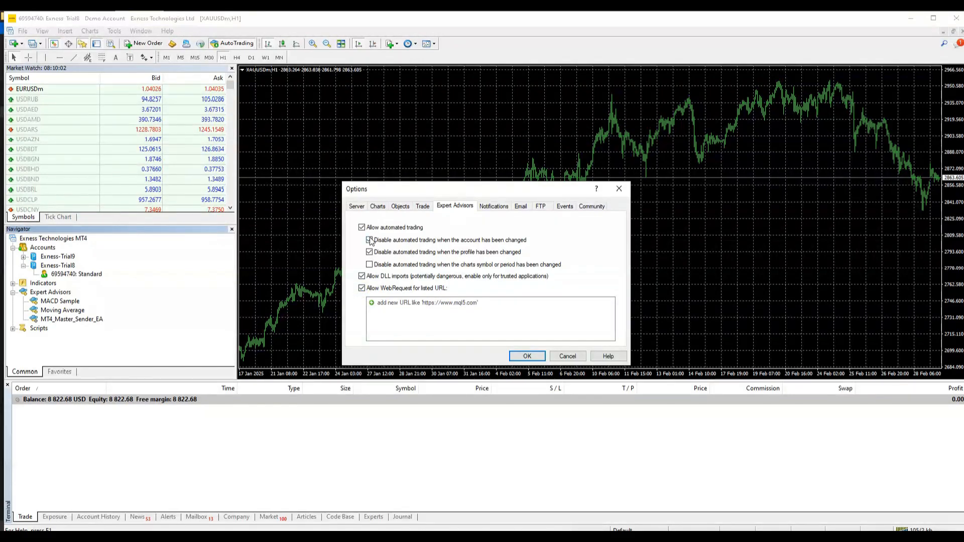
click(369, 240)
click(369, 252)
double_click(388, 304)
key(ctrl+v)
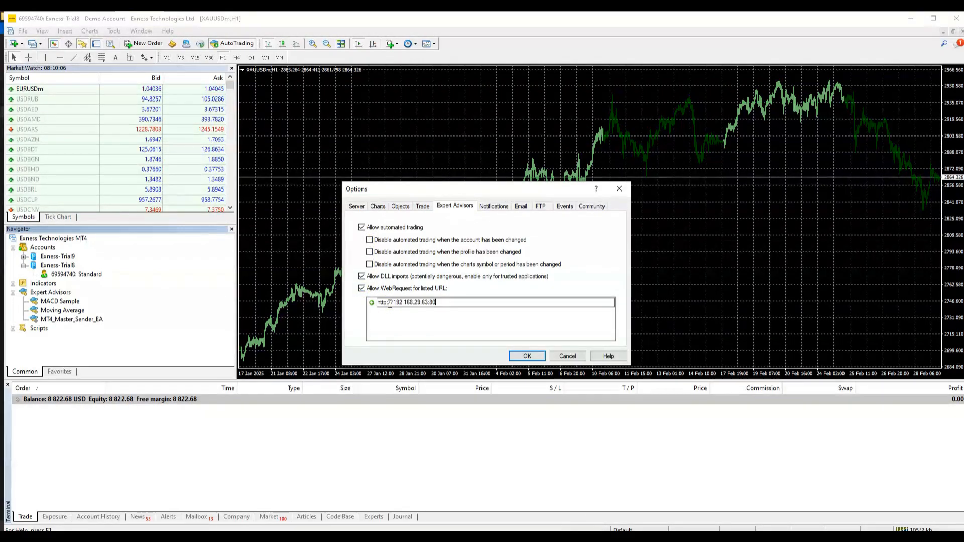
click(527, 356)
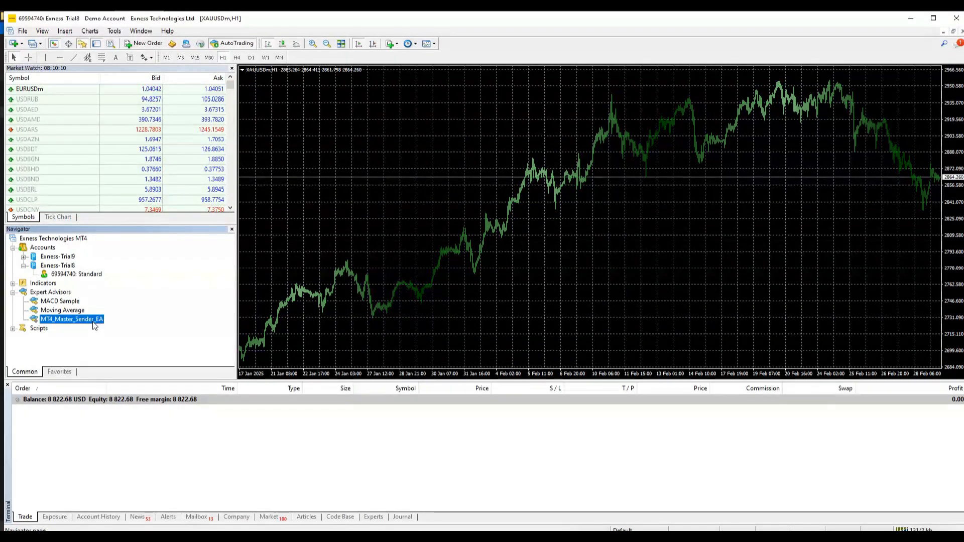
- Attach MT4_Master_Sender_EA to the XAUUSDm chart and inspect its 2nd Server DLL Link/URL
drag(93, 323, 409, 179)
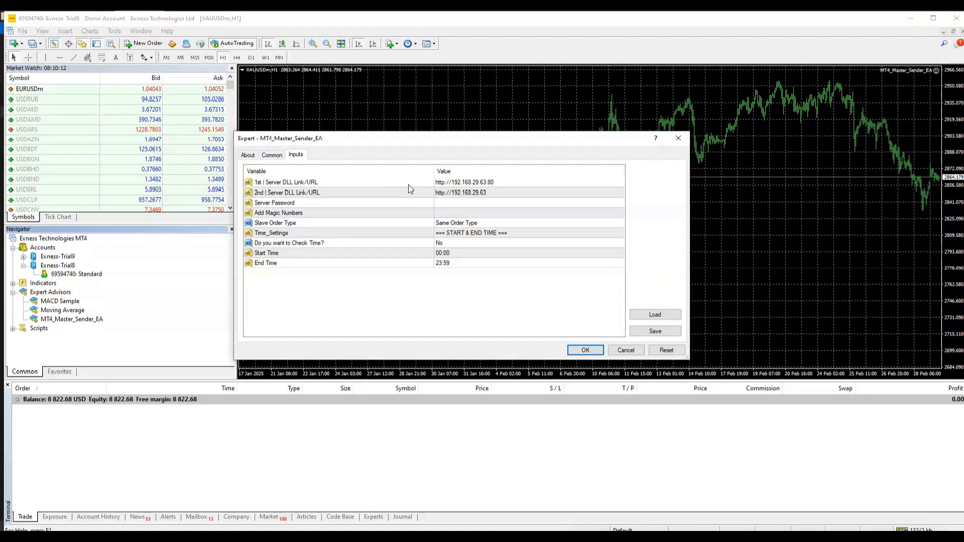
double_click(472, 192)
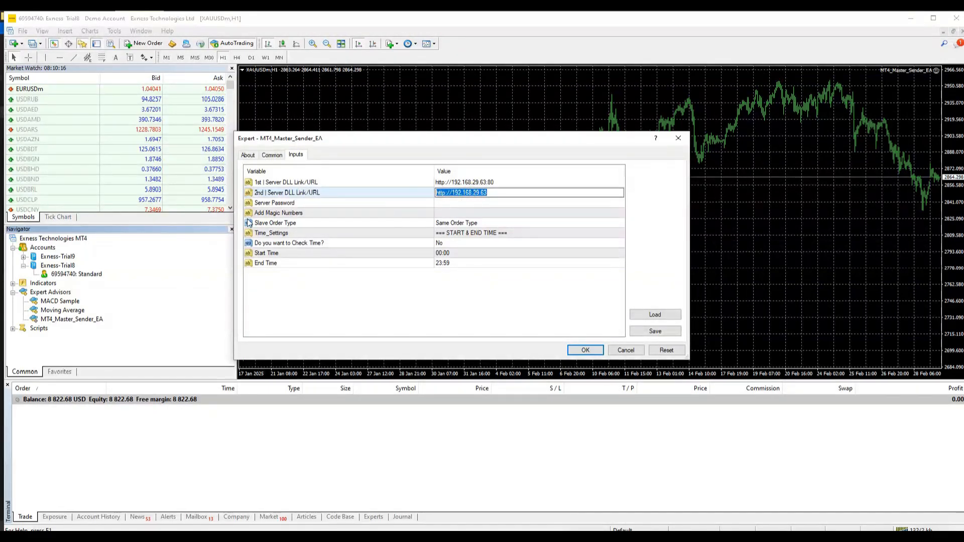
click(266, 194)
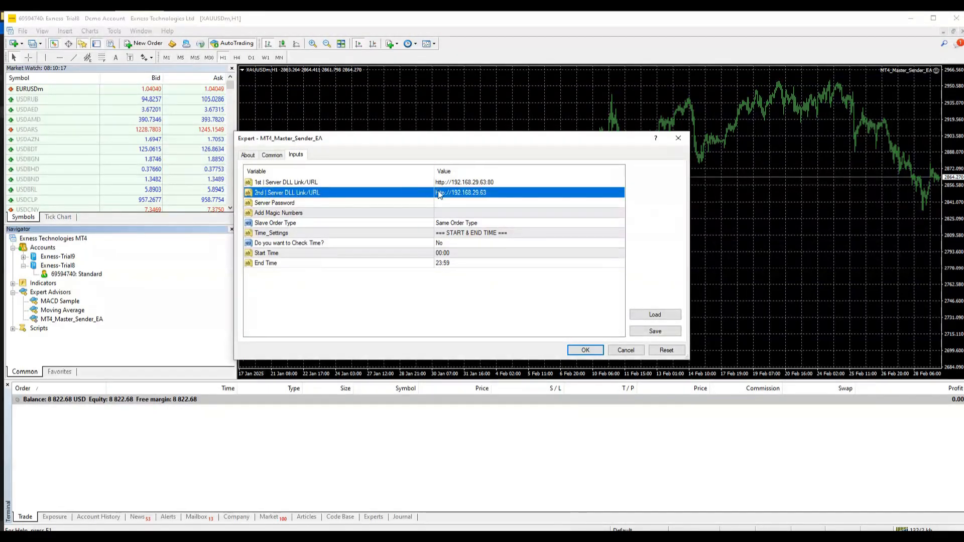
click(474, 194)
key(ctrl+c)
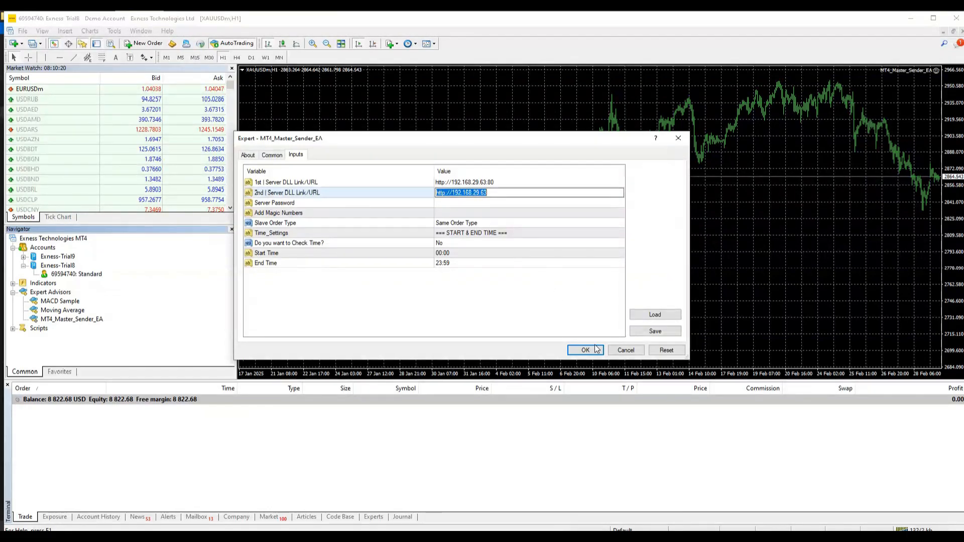
click(585, 350)
click(114, 31)
click(130, 97)
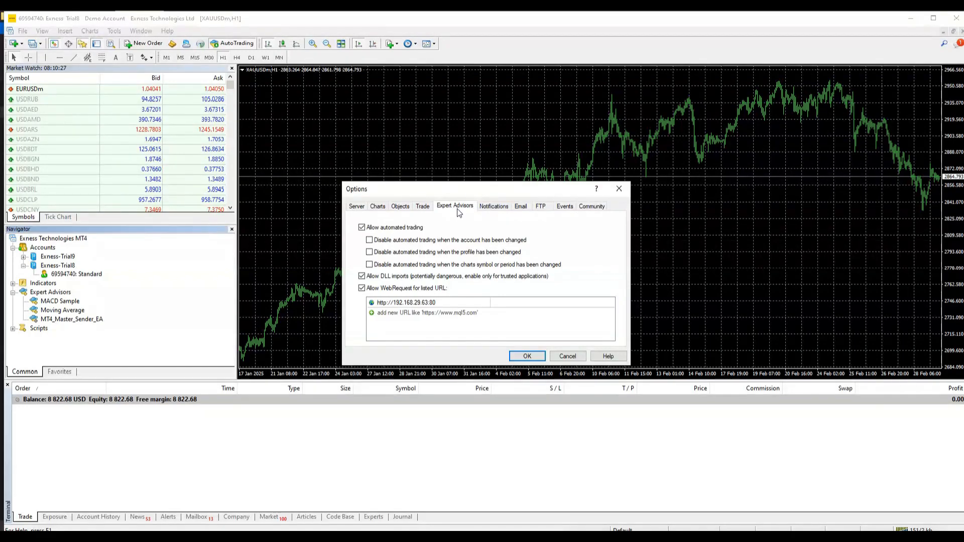
click(423, 312)
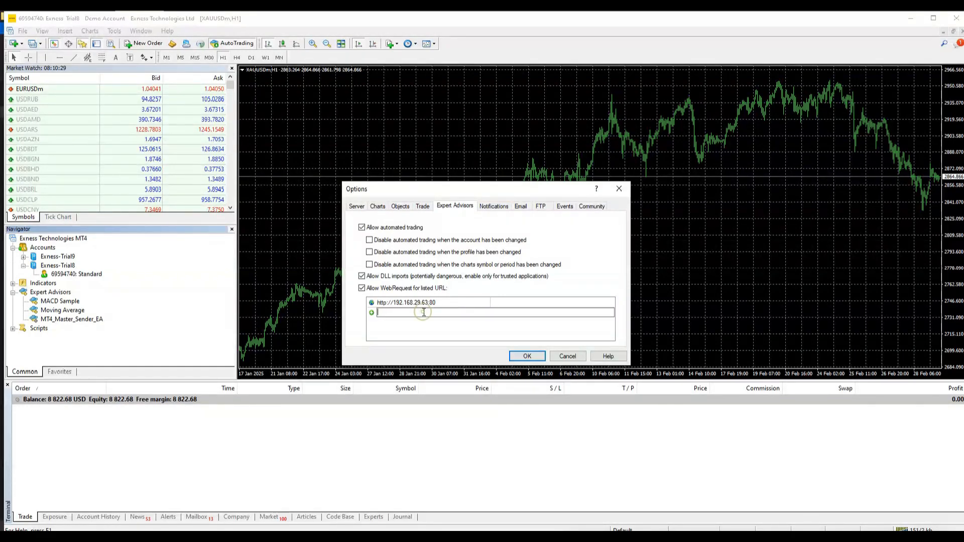
key(ctrl+v)
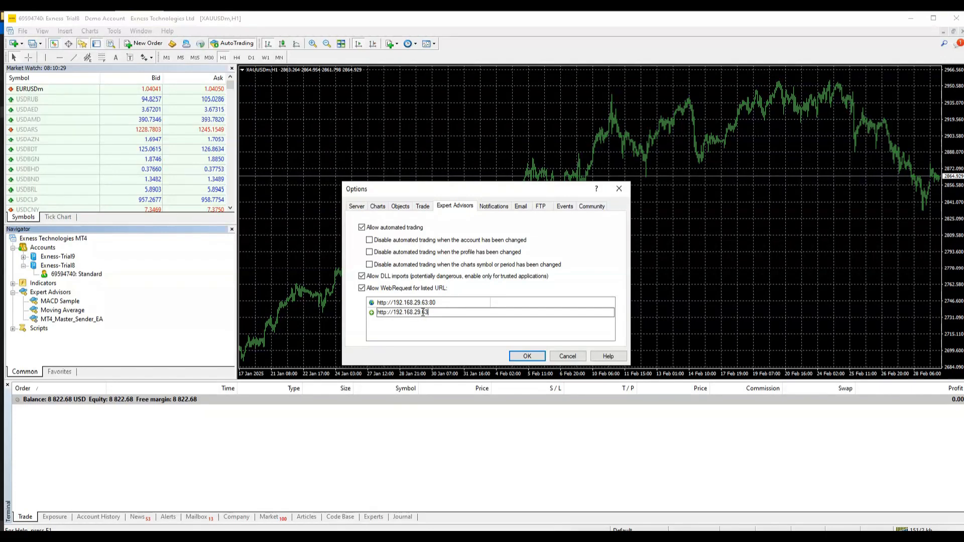
click(527, 356)
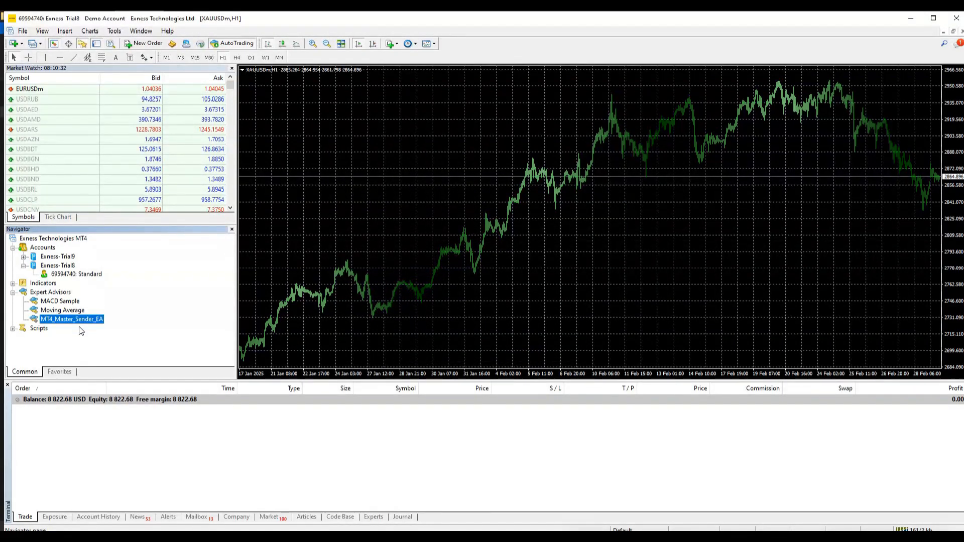
- Attach MT4_Master_Sender_EA to the gold chart and paste the web panel's master password into Server Password
drag(80, 318, 393, 192)
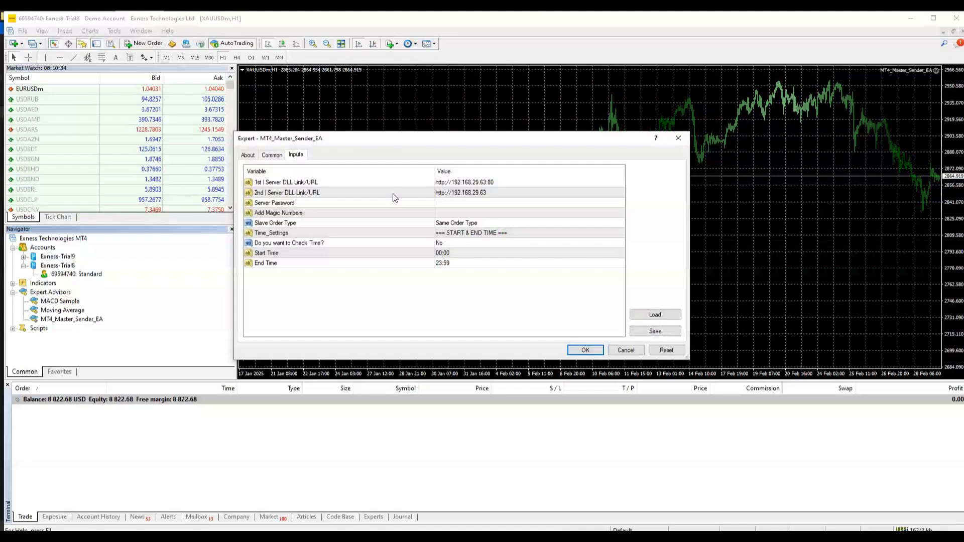
click(449, 202)
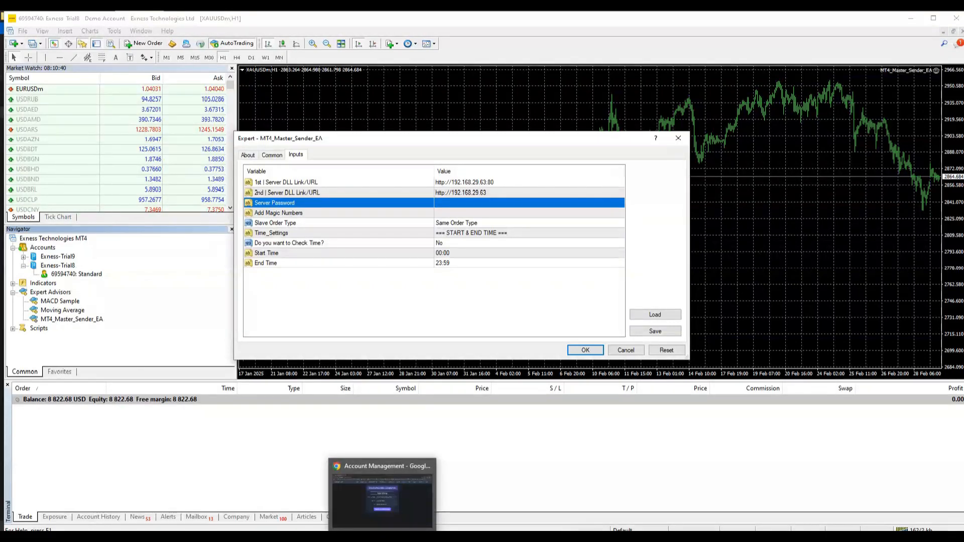
click(384, 495)
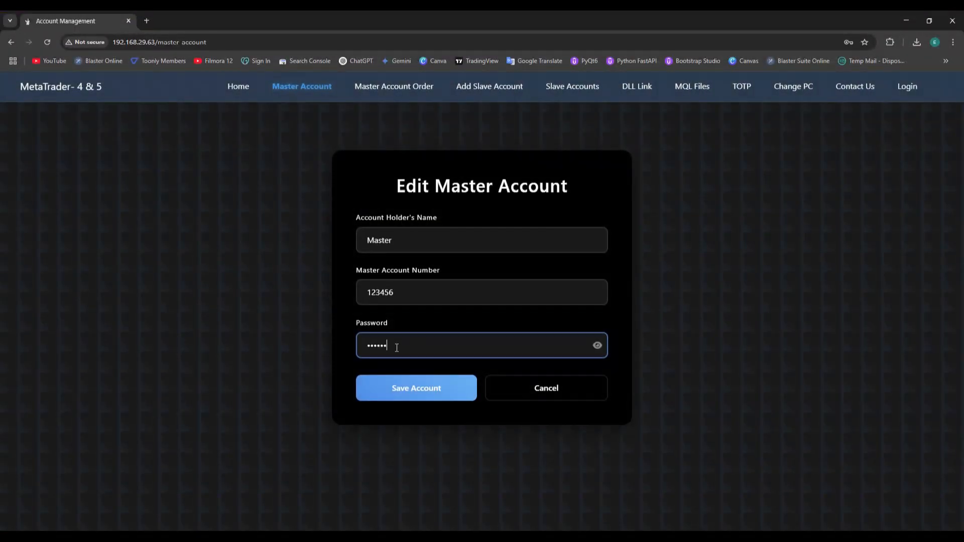
double_click(372, 348)
key(ctrl+c)
key(alt+Tab)
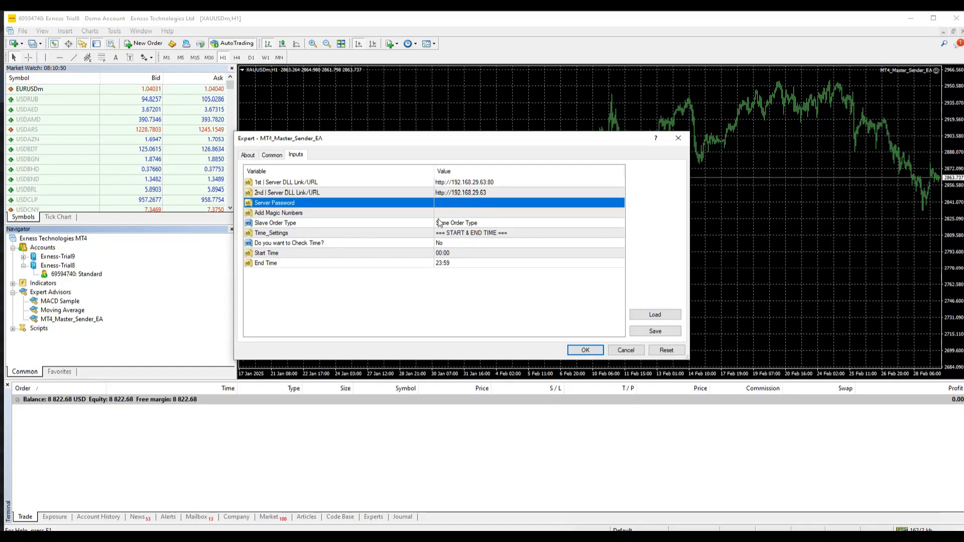
click(451, 203)
key(ctrl+v)
- Try 123,123 as Add Magic Numbers, then leave that field empty
click(466, 214)
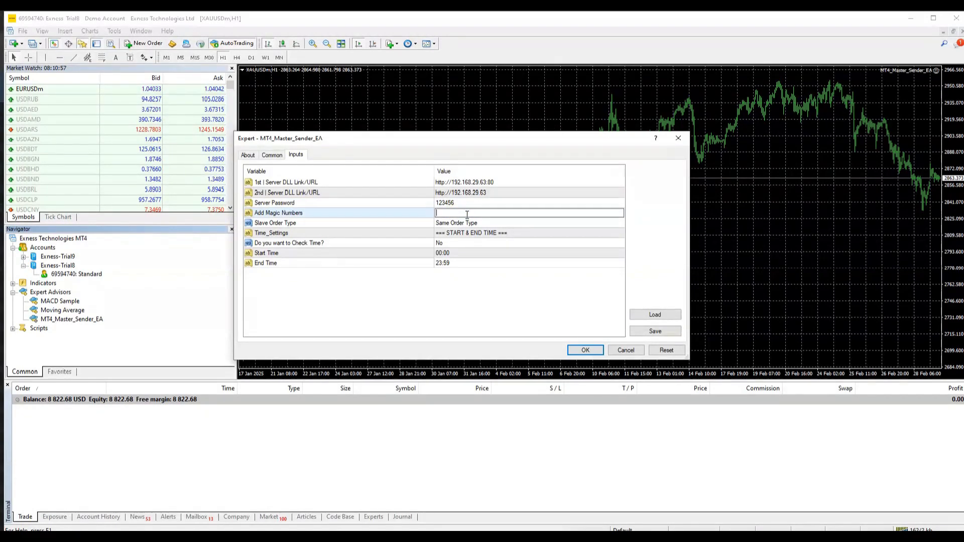
text(12123)
key(BackSpace)
key(BackSpace)
key(BackSpace)
key(BackSpace)
key(BackSpace)
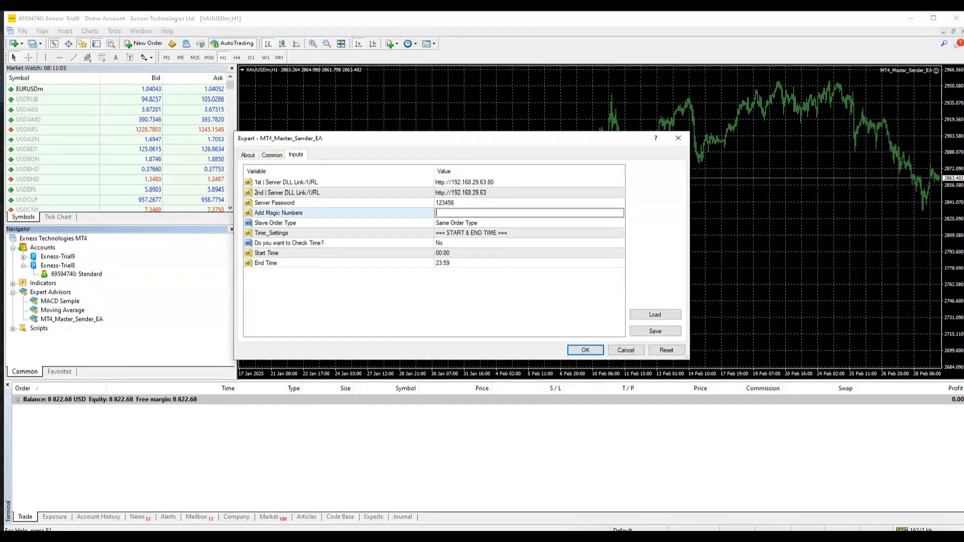
text(123,123)
click(483, 253)
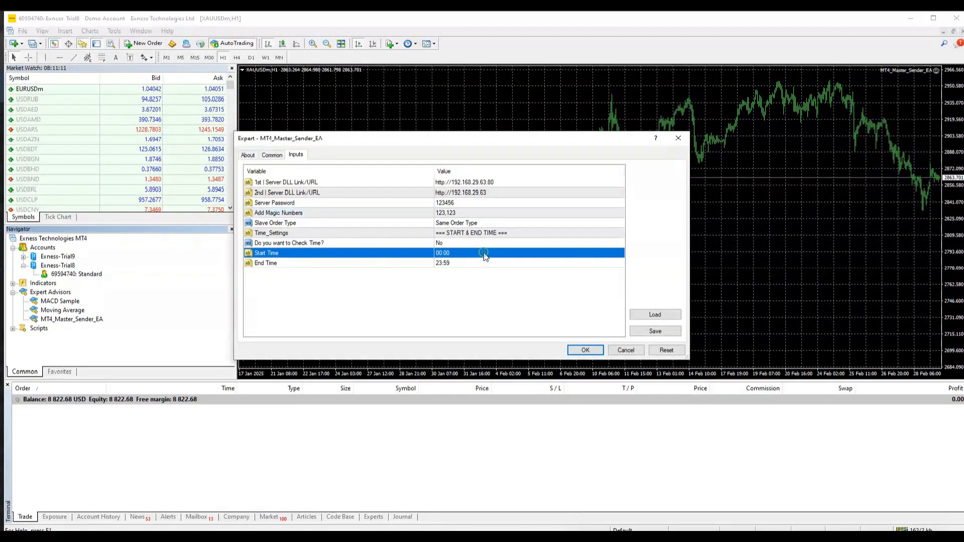
click(456, 214)
key(BackSpace)
click(466, 234)
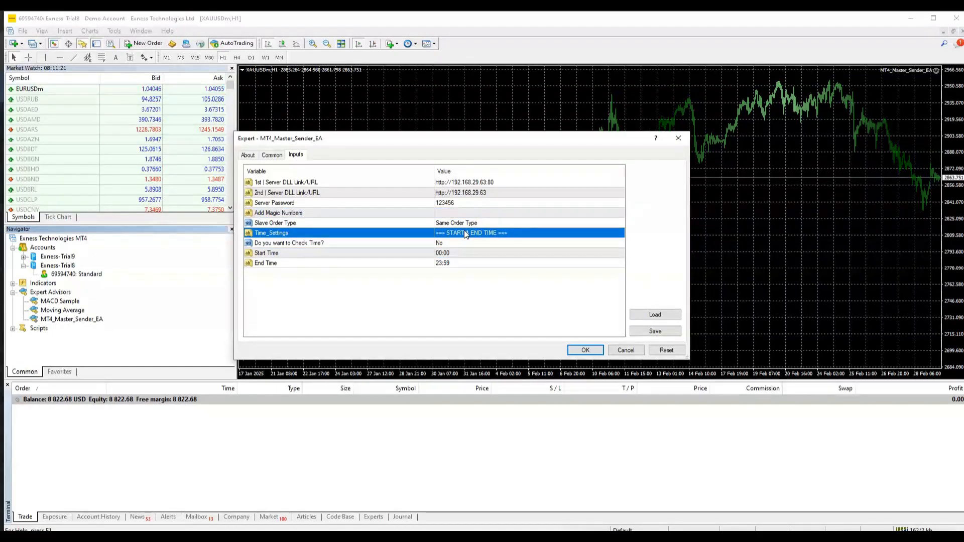
- Switch Slave Order Type to Opposite Order Type, then back to Same Order Type
click(272, 224)
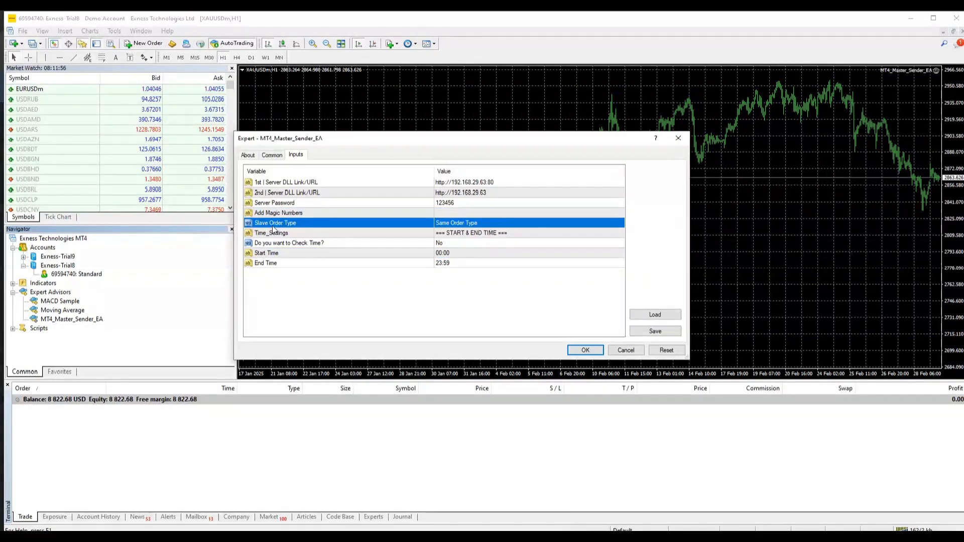
click(477, 222)
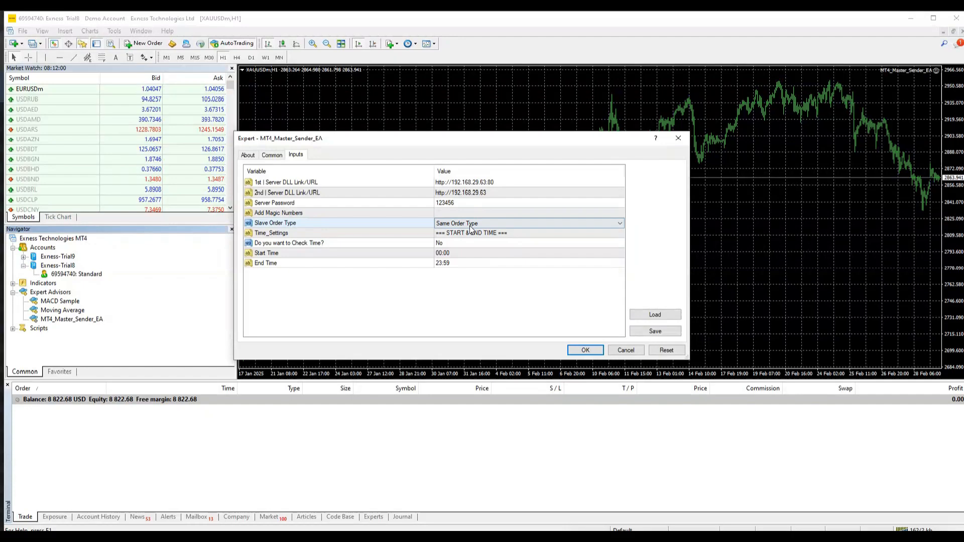
click(470, 225)
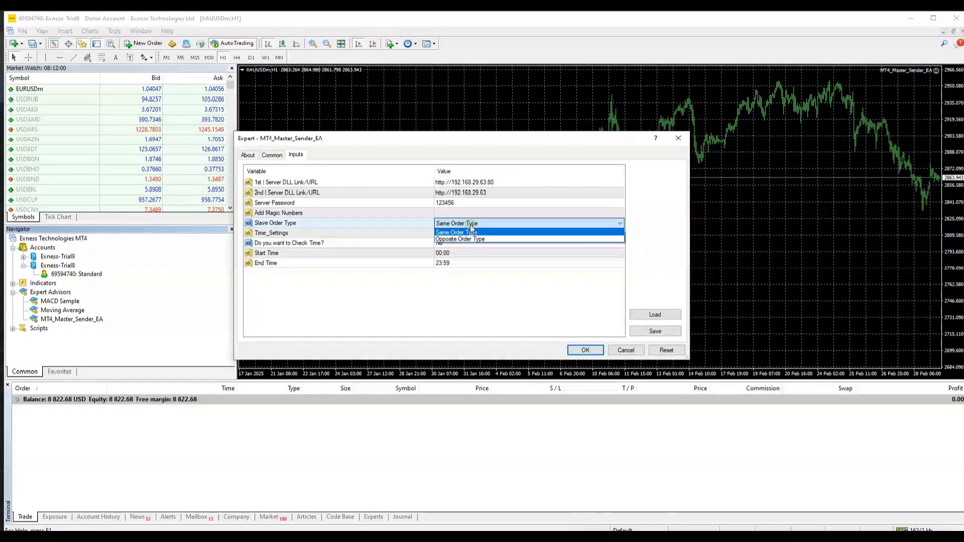
click(492, 240)
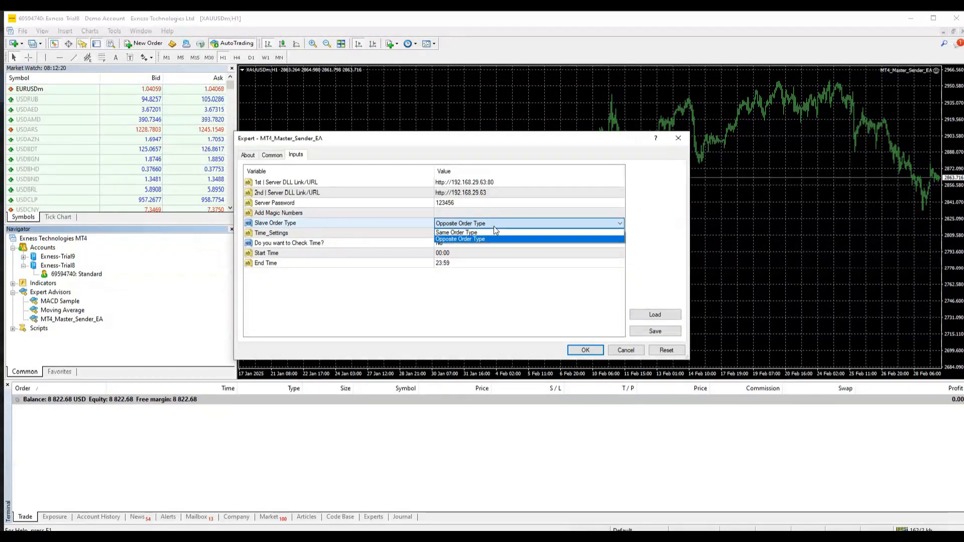
click(493, 223)
click(458, 232)
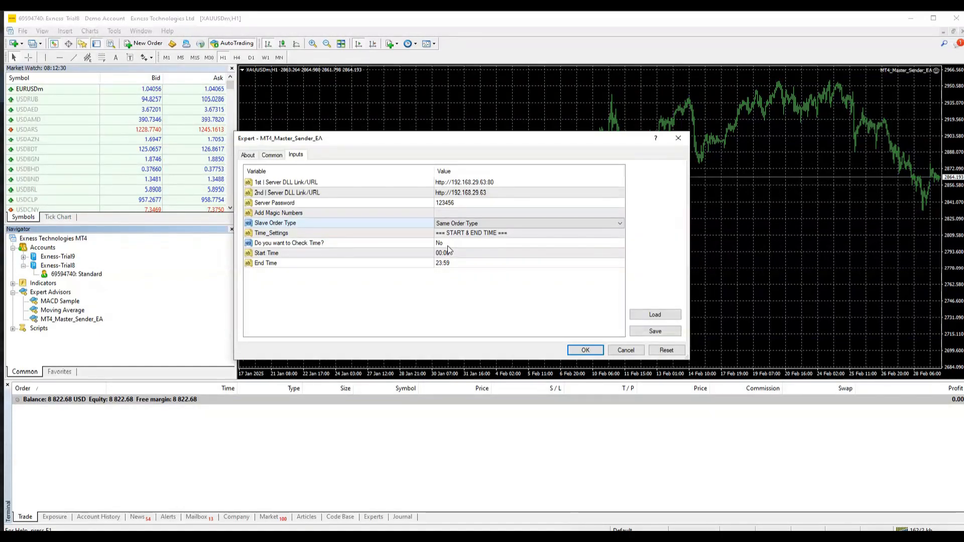
- Set Check Time to Yes with hours 07:00 to 13:00 and apply the EA settings
double_click(447, 245)
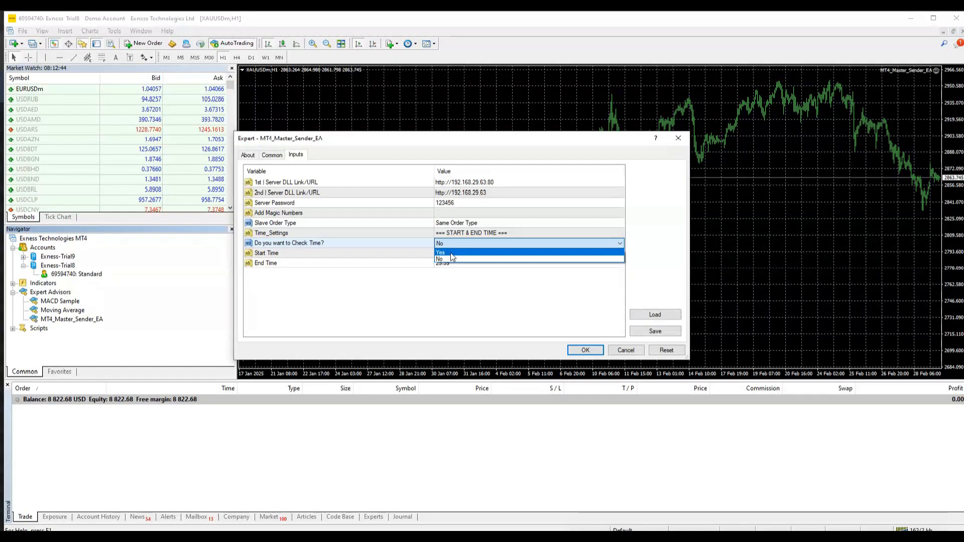
click(451, 253)
click(438, 253)
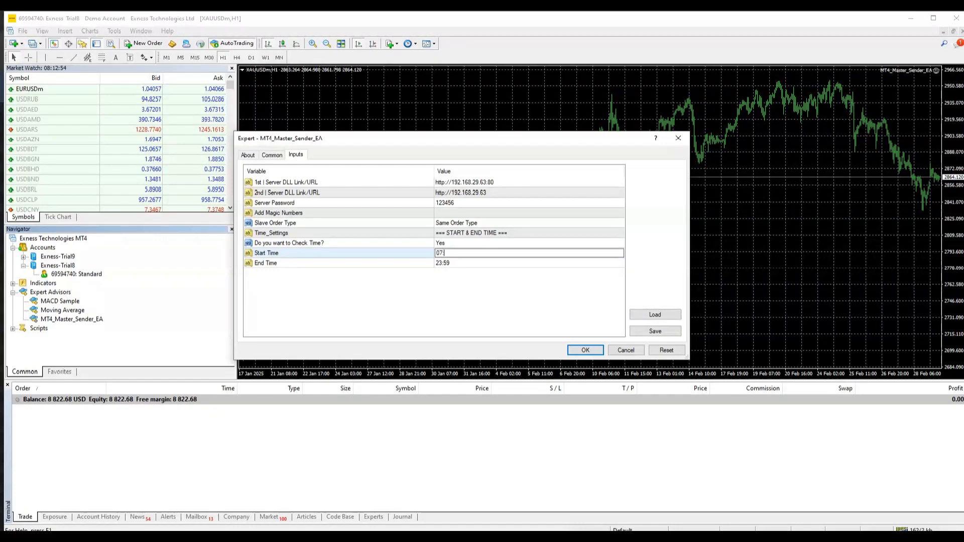
click(454, 263)
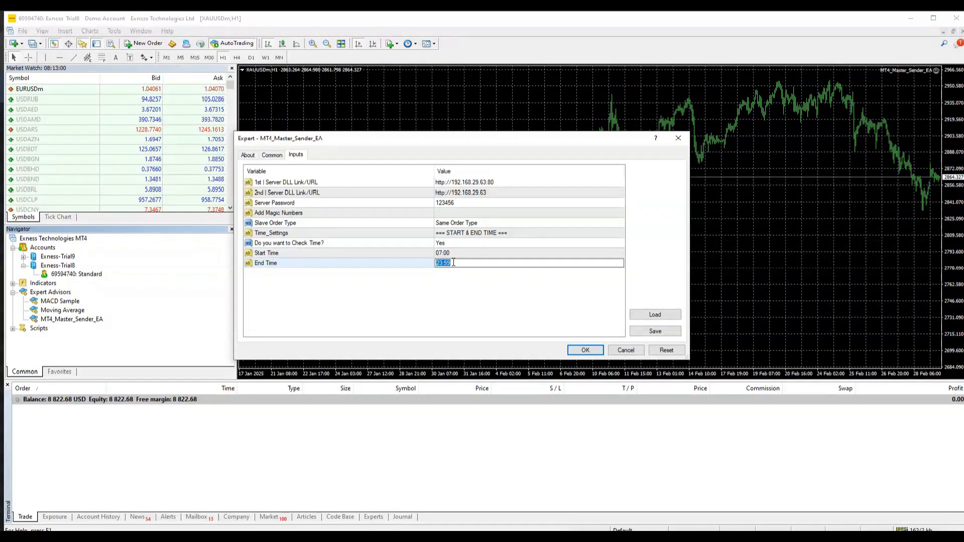
text(13:00)
click(498, 283)
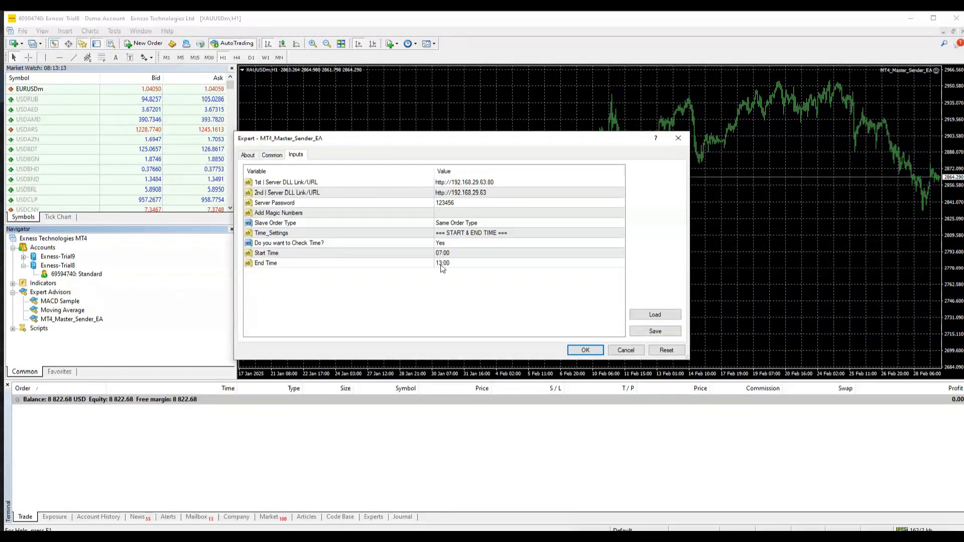
click(585, 350)
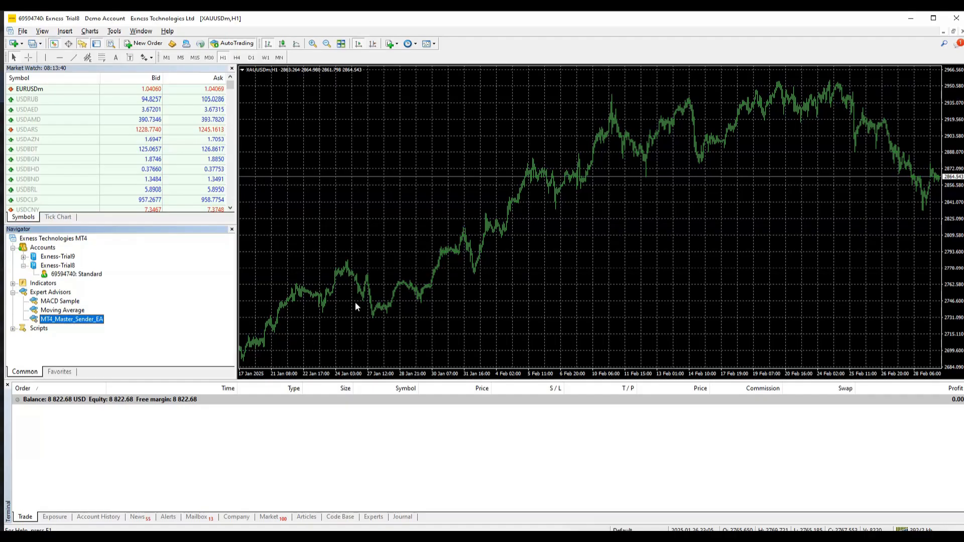
key(alt+Tab)
key(alt+Tab)
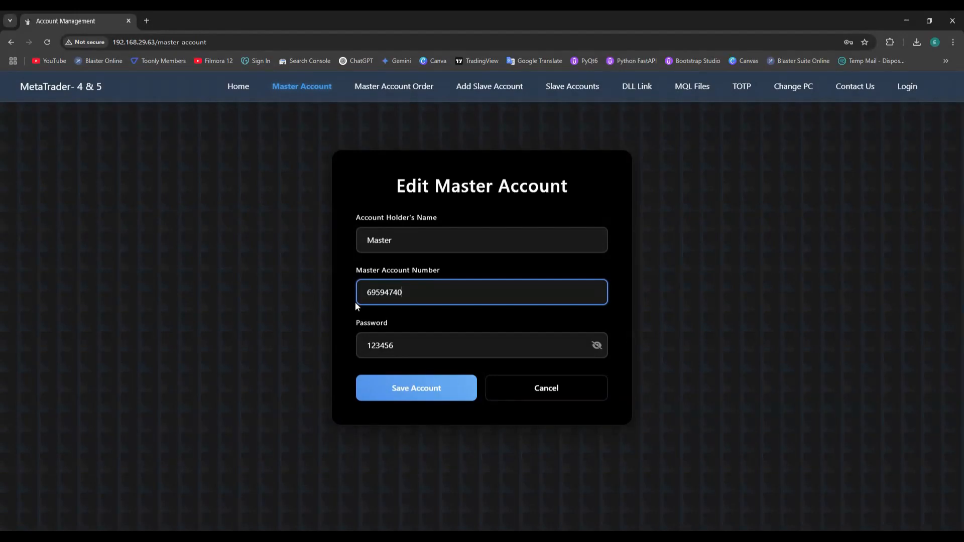
click(415, 396)
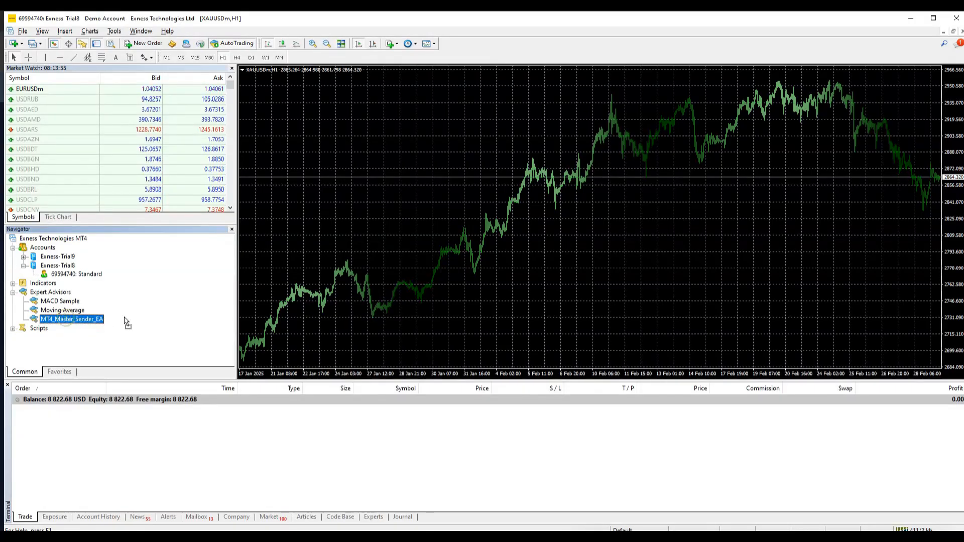
drag(123, 323, 448, 234)
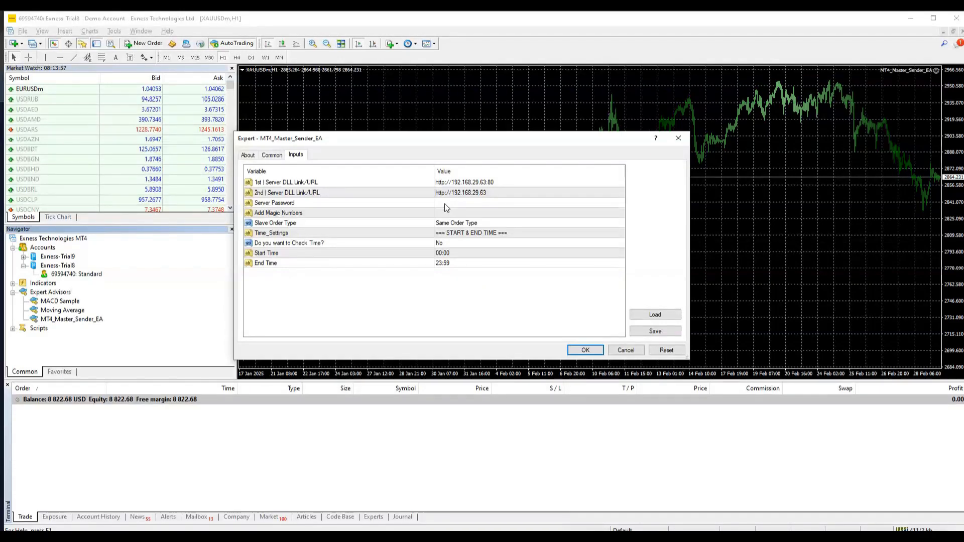
click(444, 202)
click(444, 202)
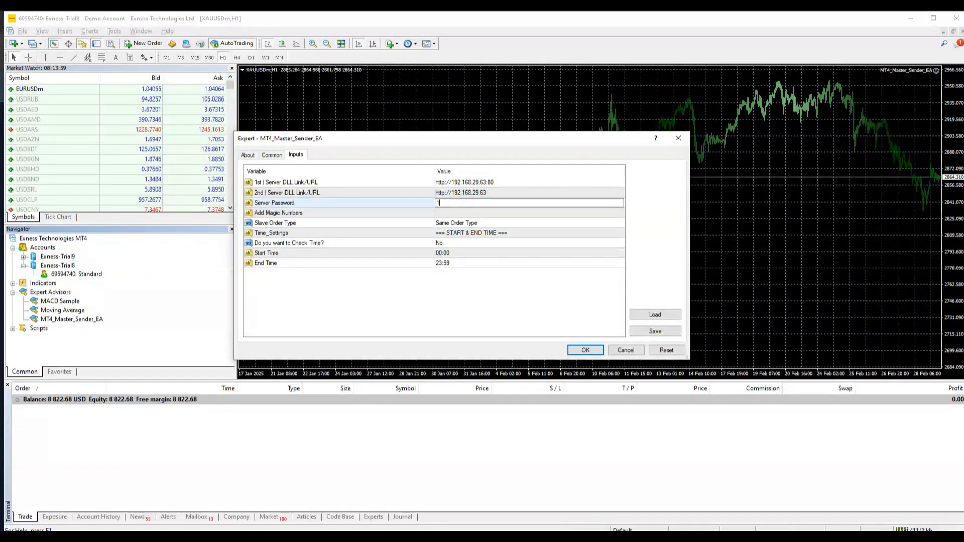
text(123456)
click(596, 352)
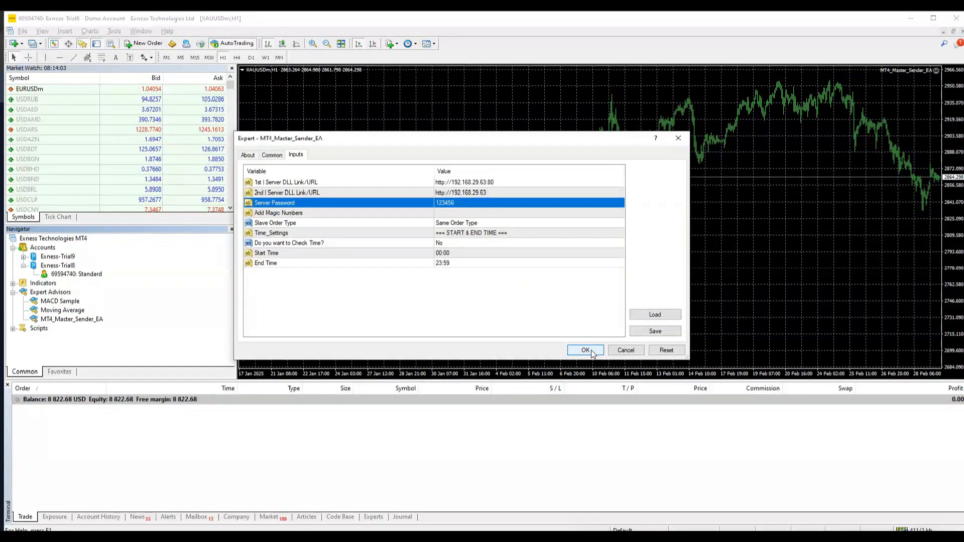
click(592, 351)
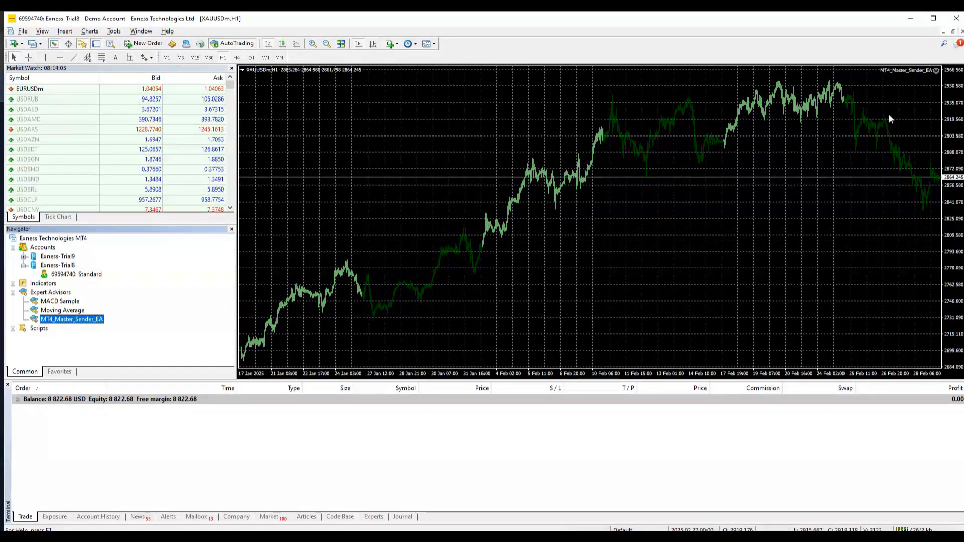
- Hide the chart grid and measure a price span near the chart top with the crosshair
right_click(640, 163)
click(670, 288)
middle_click(899, 79)
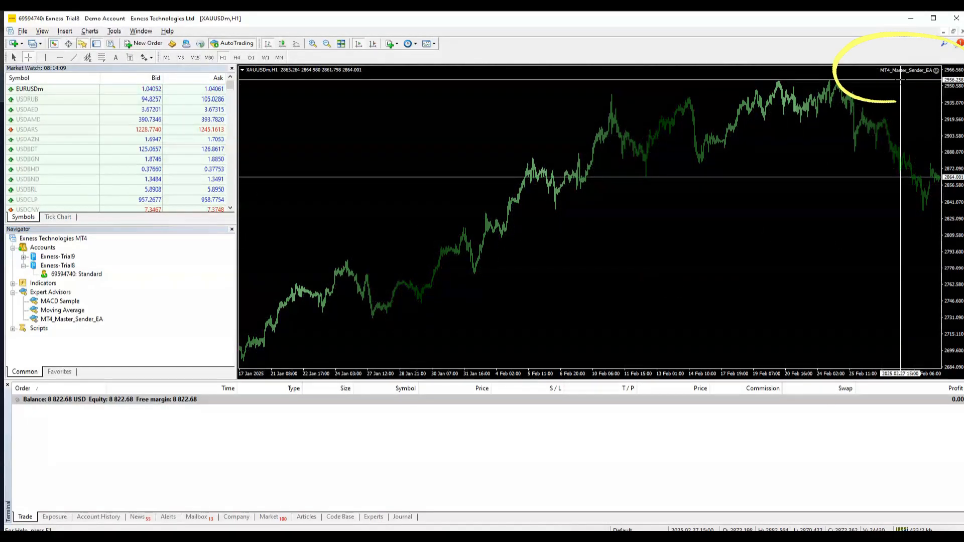
click(876, 78)
mouse_move(876, 78)
mouse_down()
mouse_move(845, 115)
mouse_move(870, 85)
mouse_up()
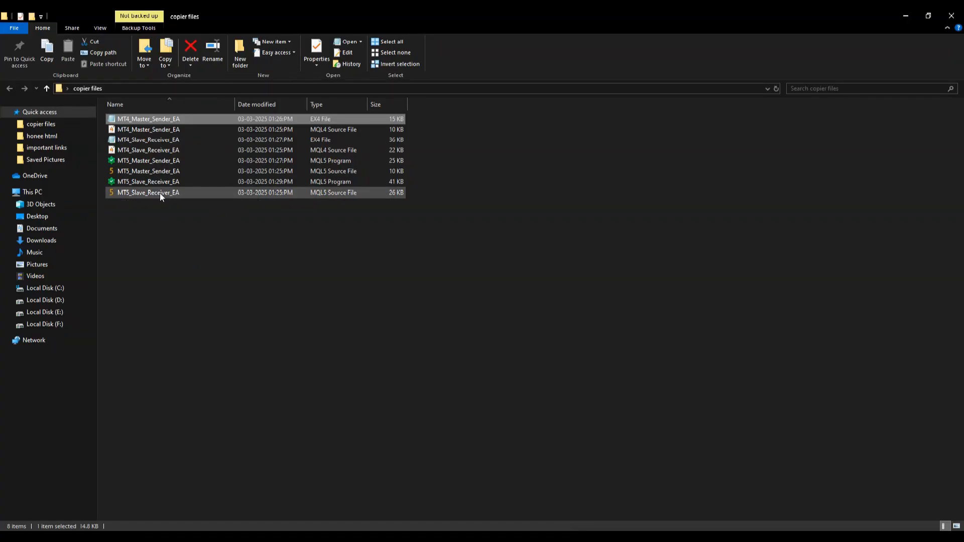
- Copy the MT5_Slave_Receiver_EA program file from the copier folder
click(134, 181)
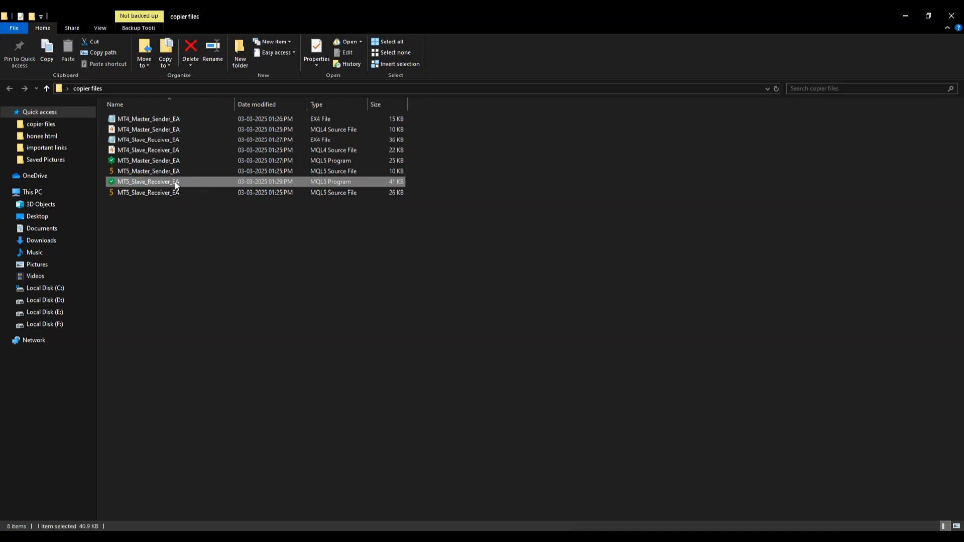
right_click(155, 179)
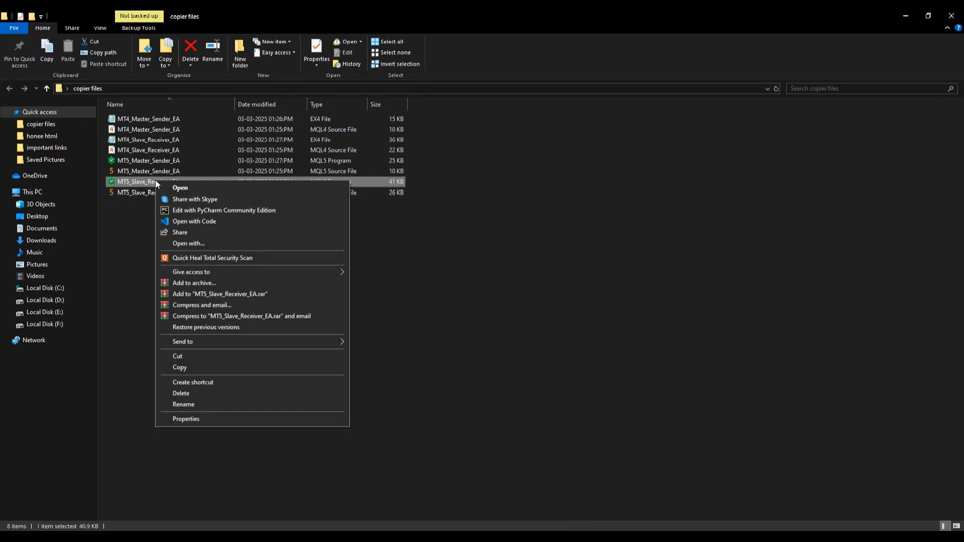
click(197, 367)
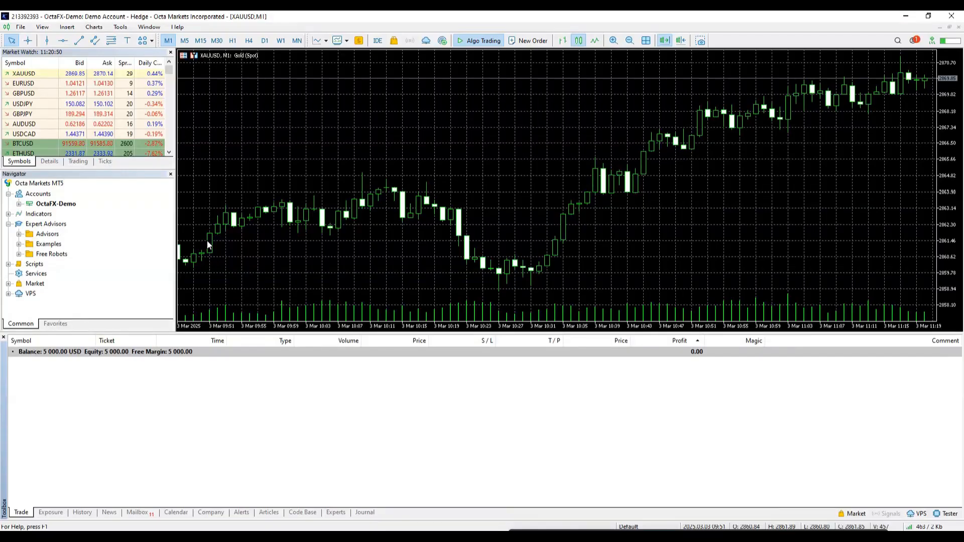
- Paste MT5_Slave_Receiver_EA into MetaTrader 5's MQL5\Experts data folder, then select the Navigator's Expert Advisors group
click(20, 28)
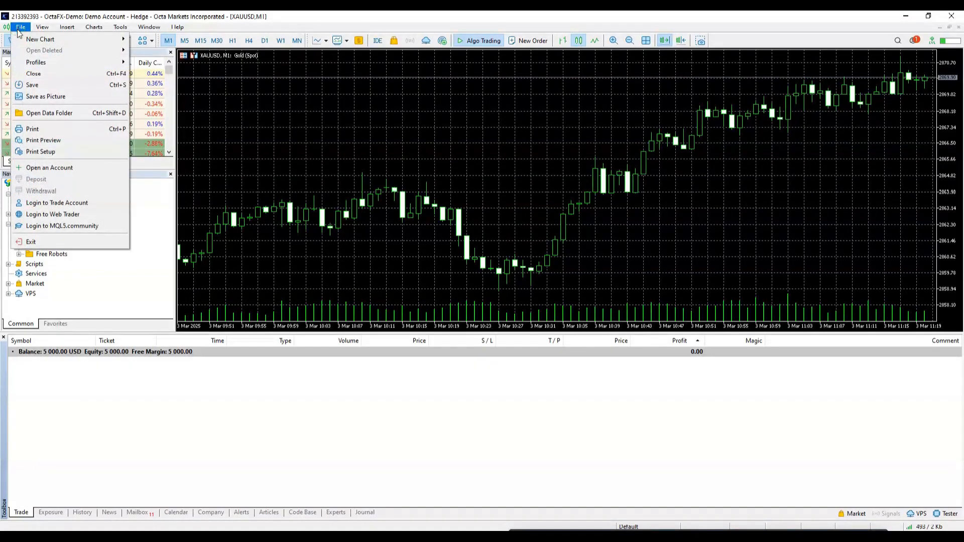
click(80, 116)
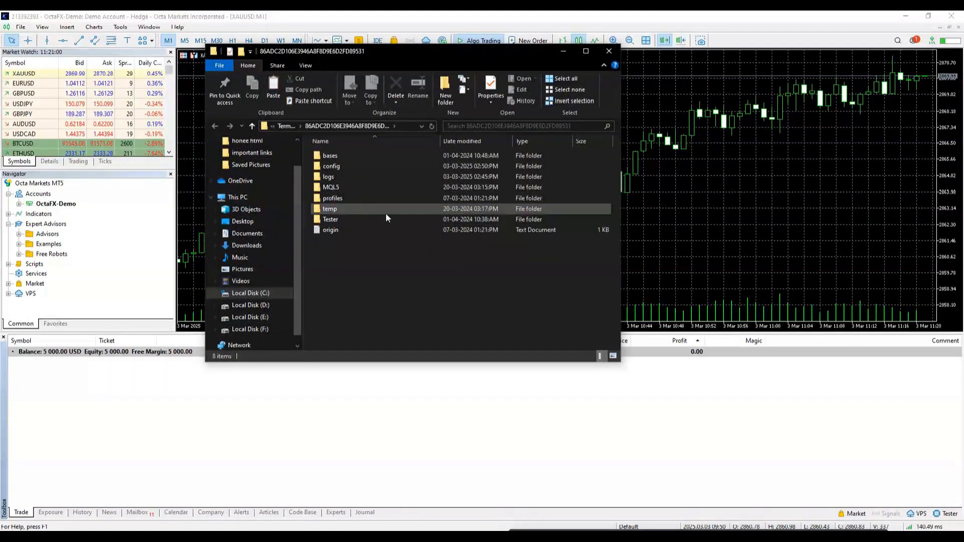
double_click(336, 188)
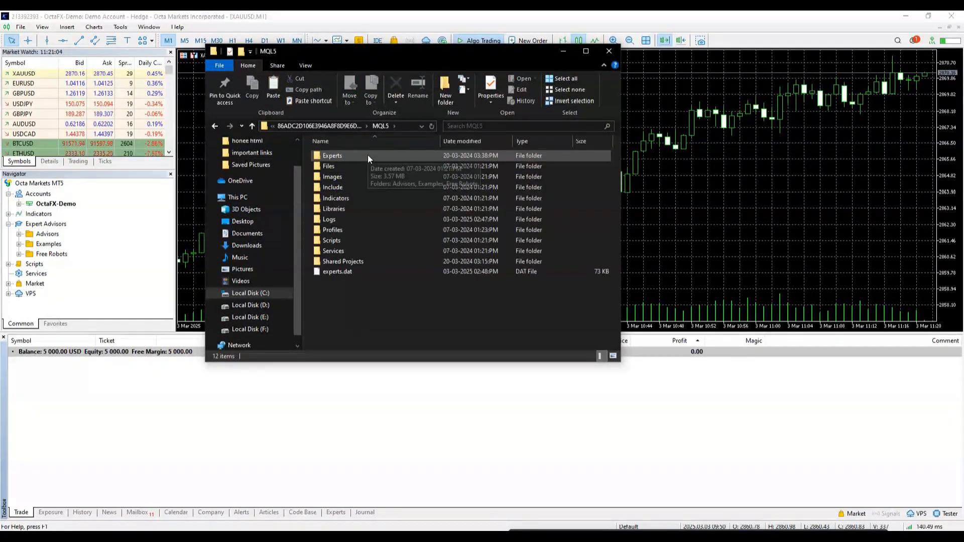
double_click(368, 156)
right_click(331, 204)
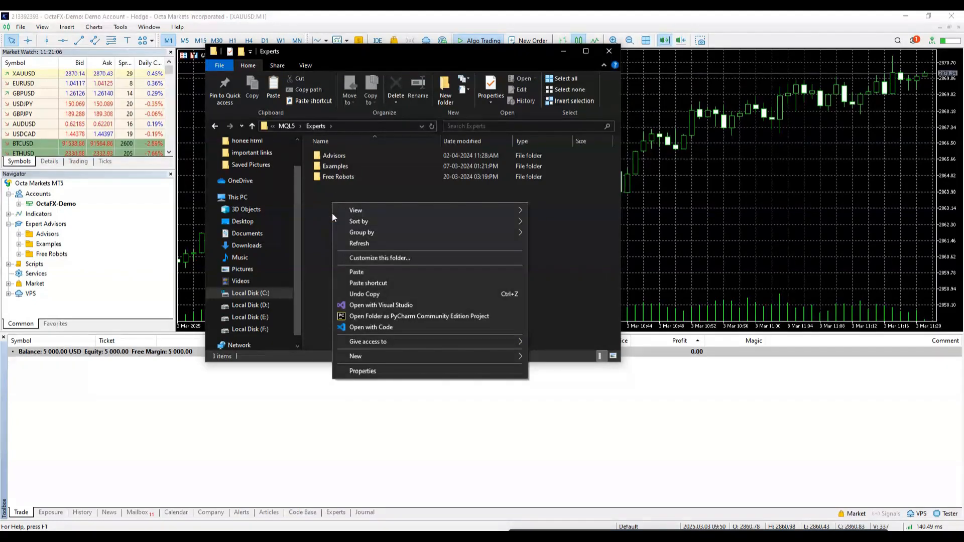
click(354, 272)
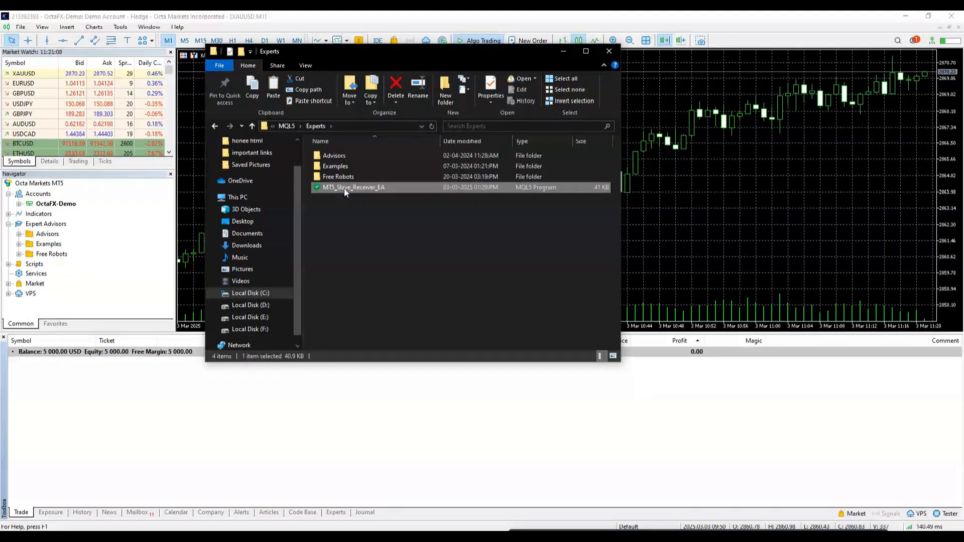
click(40, 224)
right_click(35, 225)
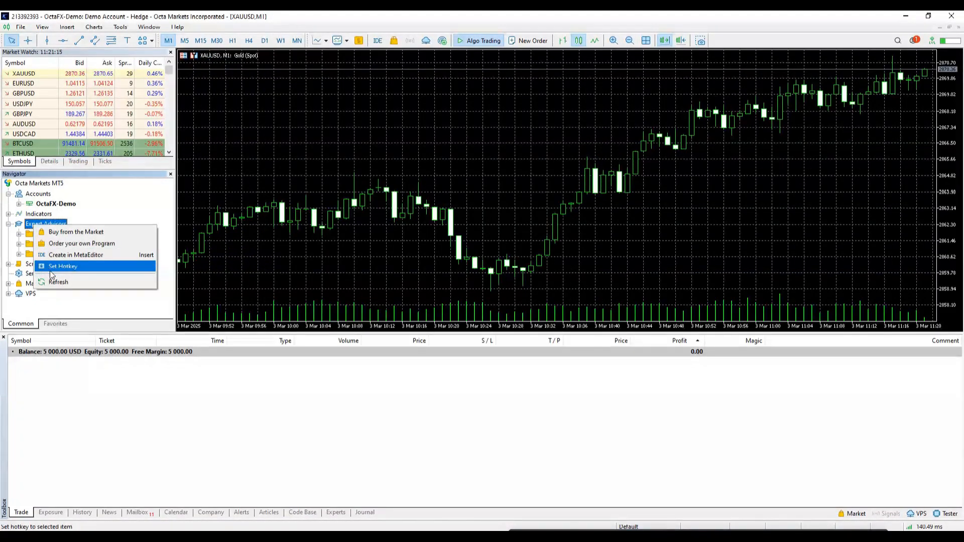
- Refresh the Navigator, drop MT5_Slave_Receiver_EA on the chart, copy its 1st server URL, and cancel
click(55, 282)
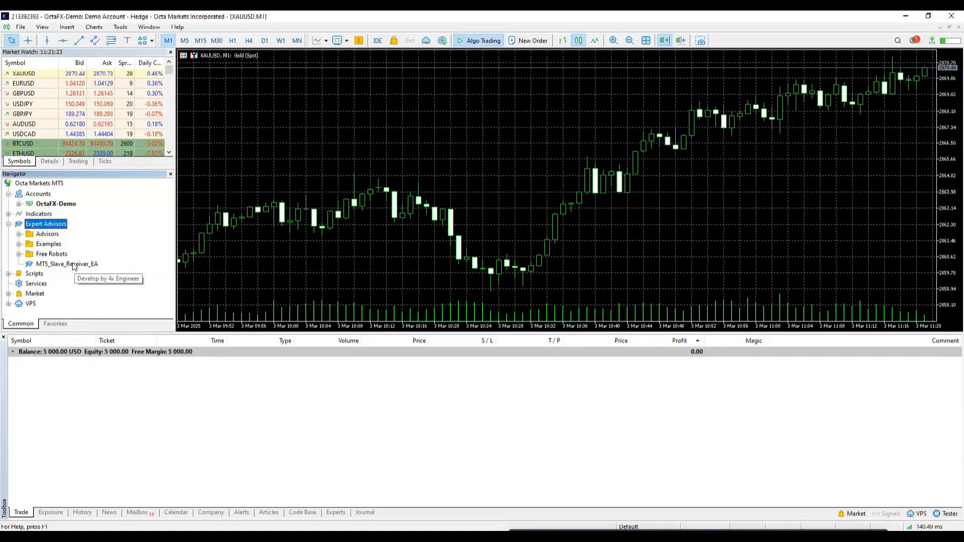
drag(73, 266, 344, 130)
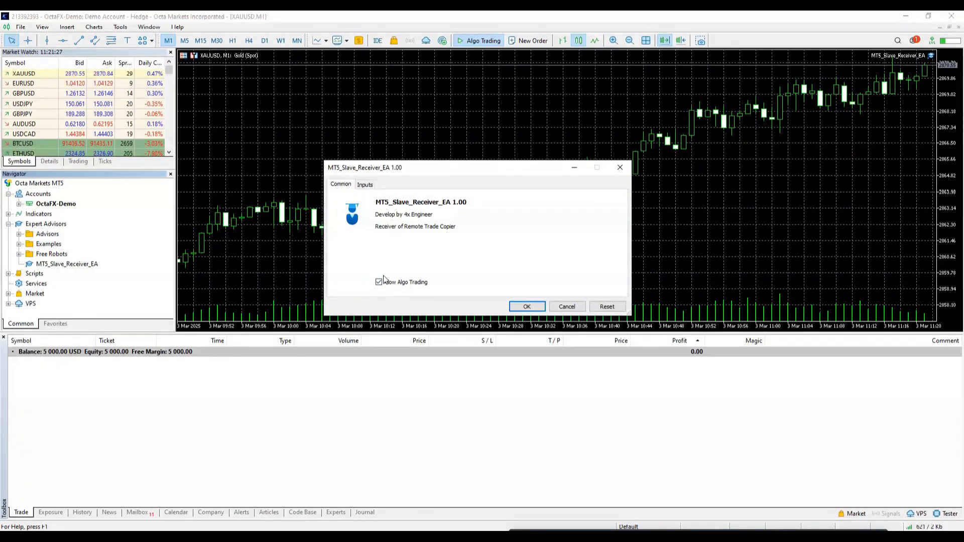
click(364, 185)
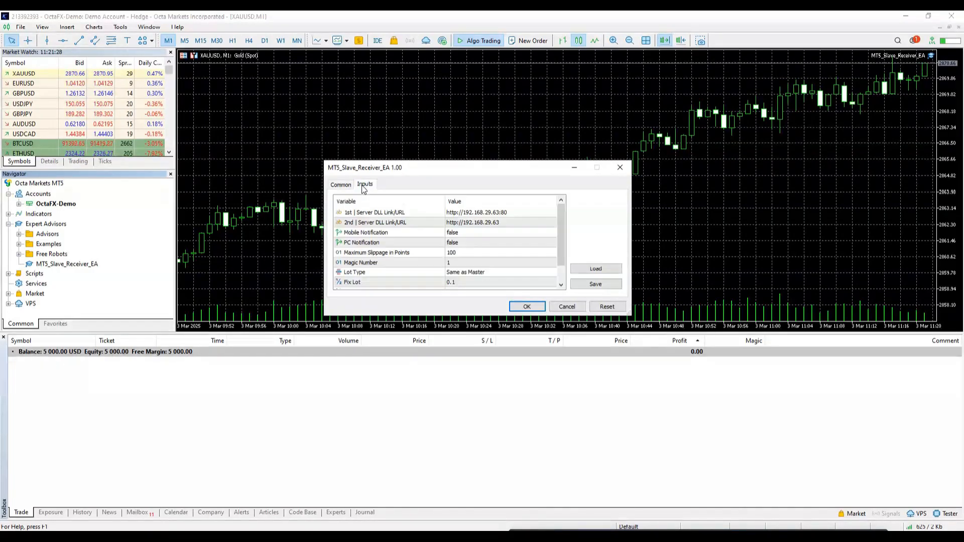
click(361, 215)
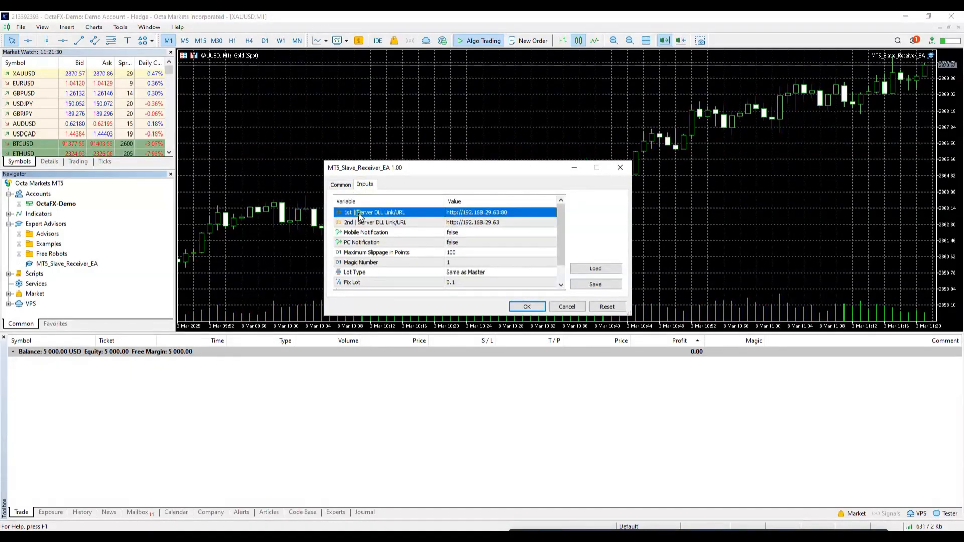
click(474, 214)
key(ctrl+c)
right_click(474, 213)
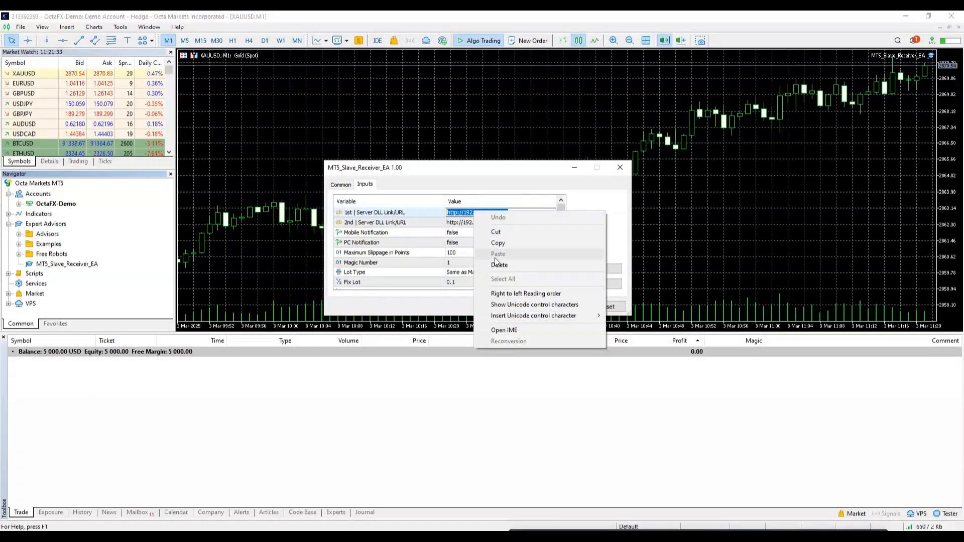
click(498, 243)
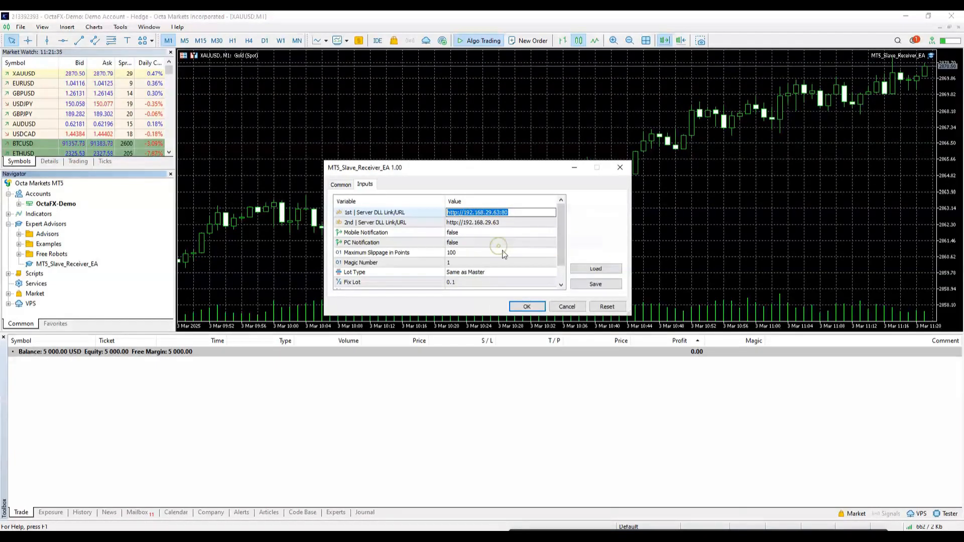
click(567, 307)
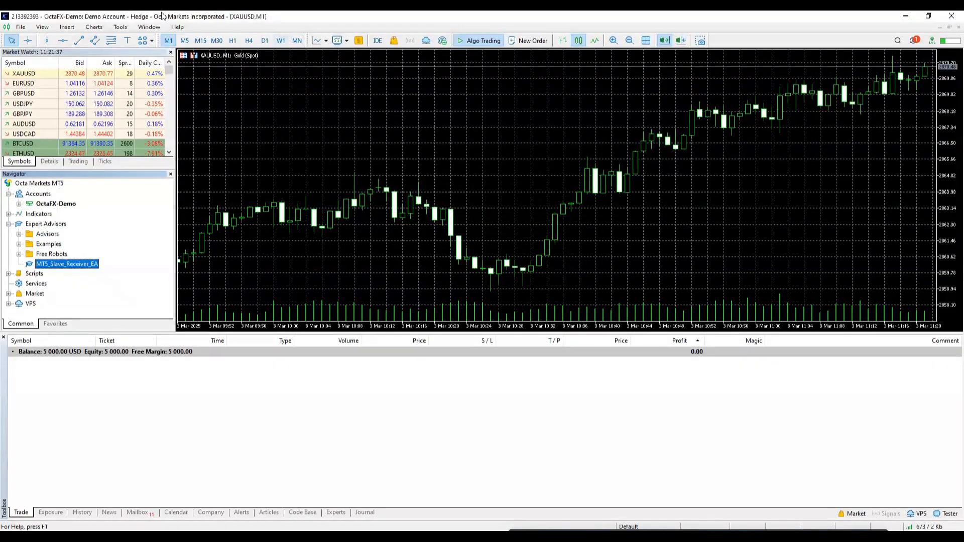
click(120, 27)
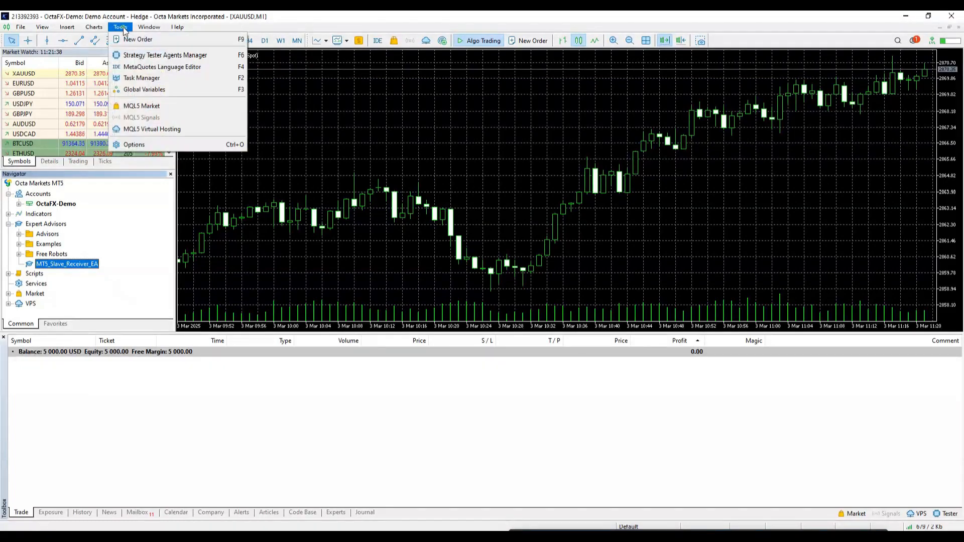
click(134, 146)
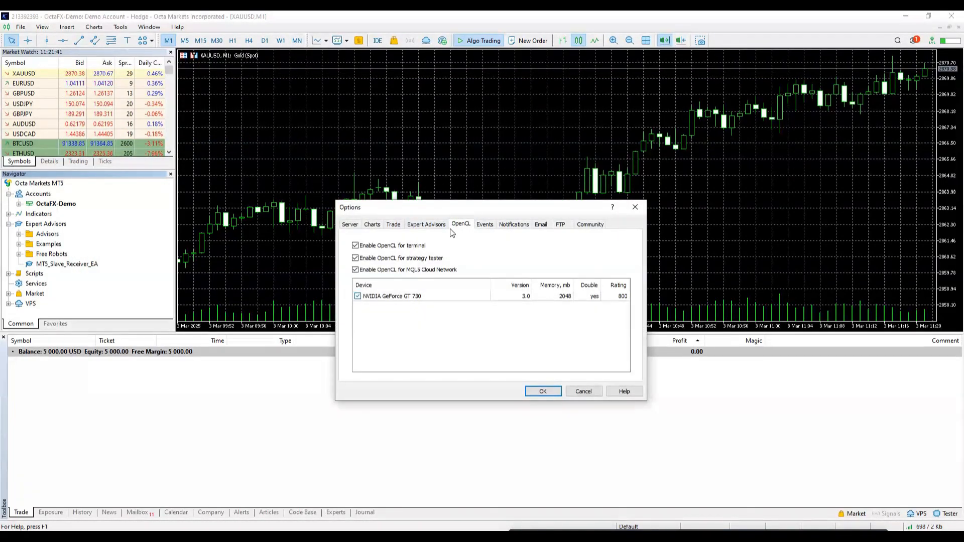
click(424, 226)
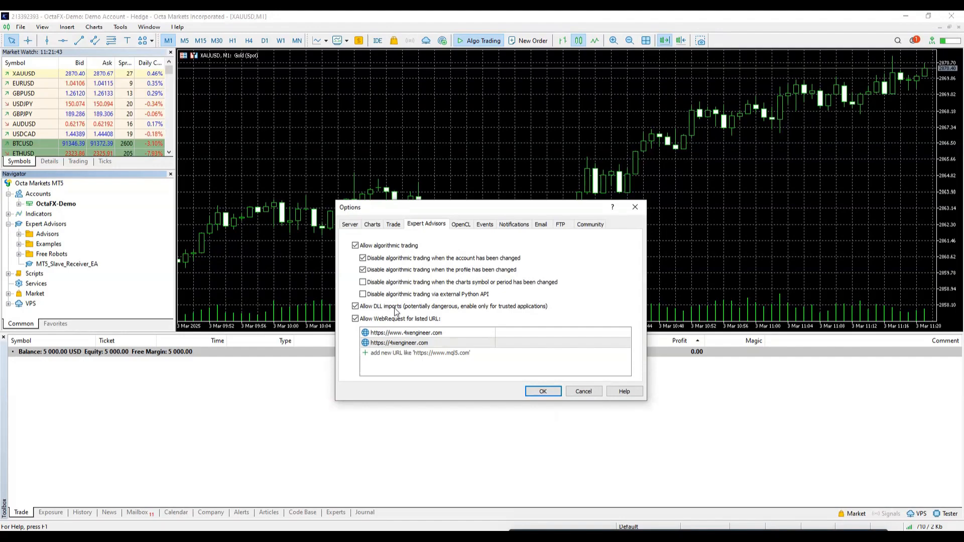
double_click(404, 352)
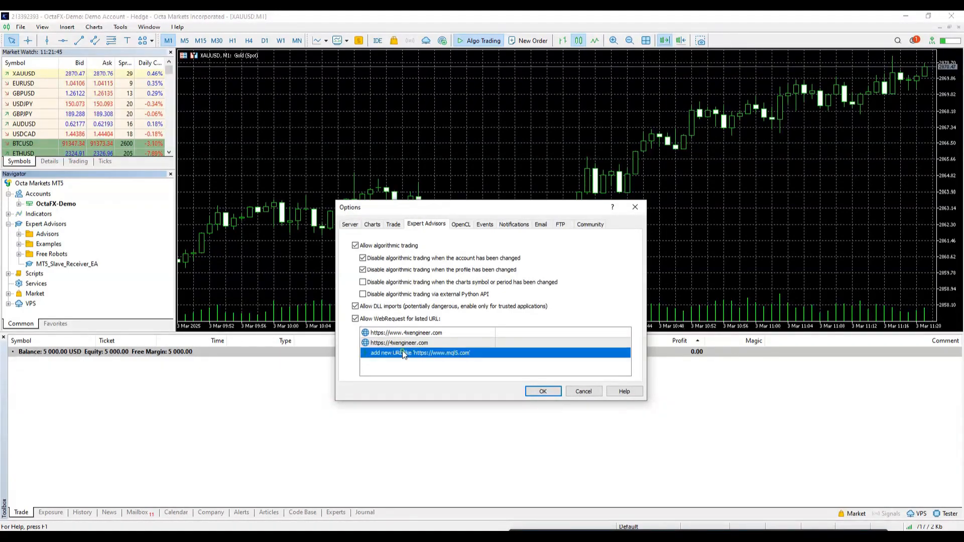
key(ctrl+v)
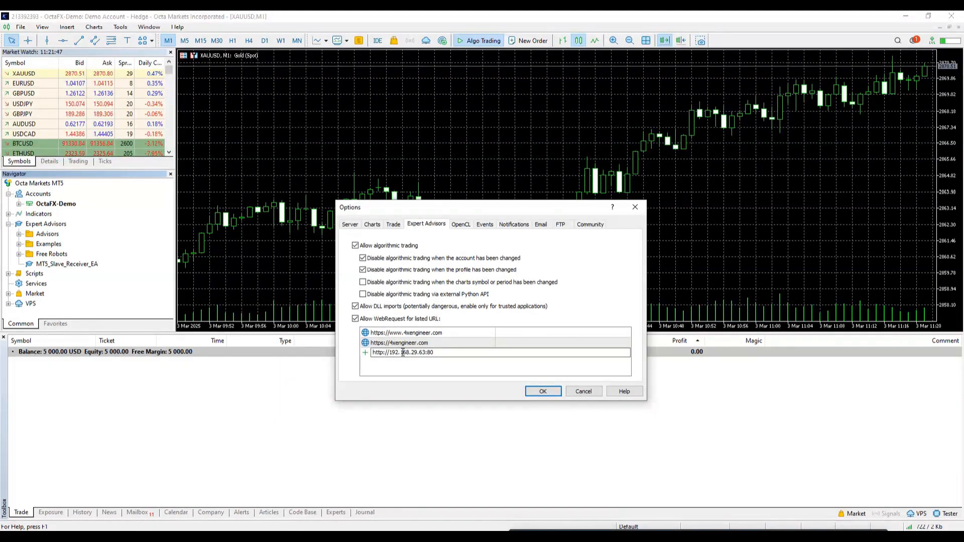
click(549, 391)
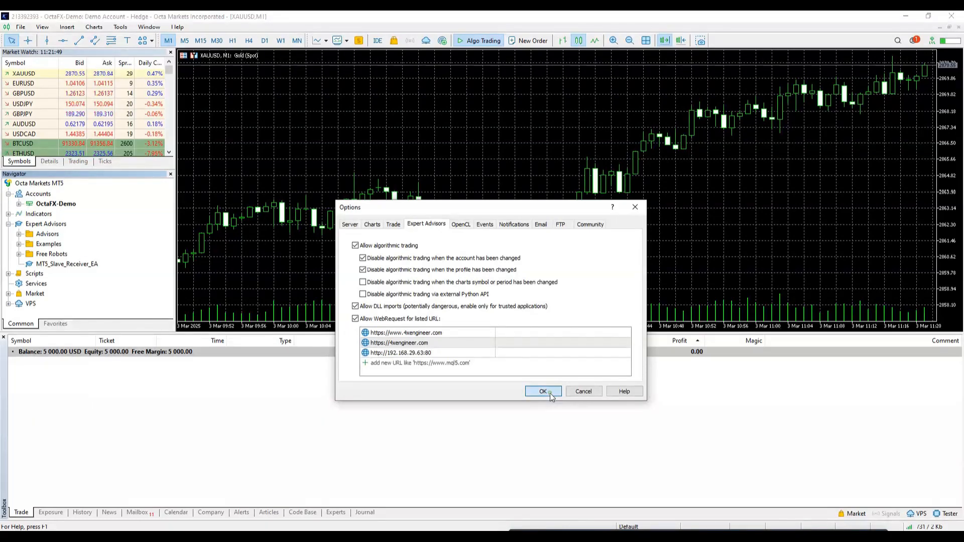
- Copy the 2nd server URL from the receiver EA's inputs without attaching the EA
drag(75, 265, 335, 162)
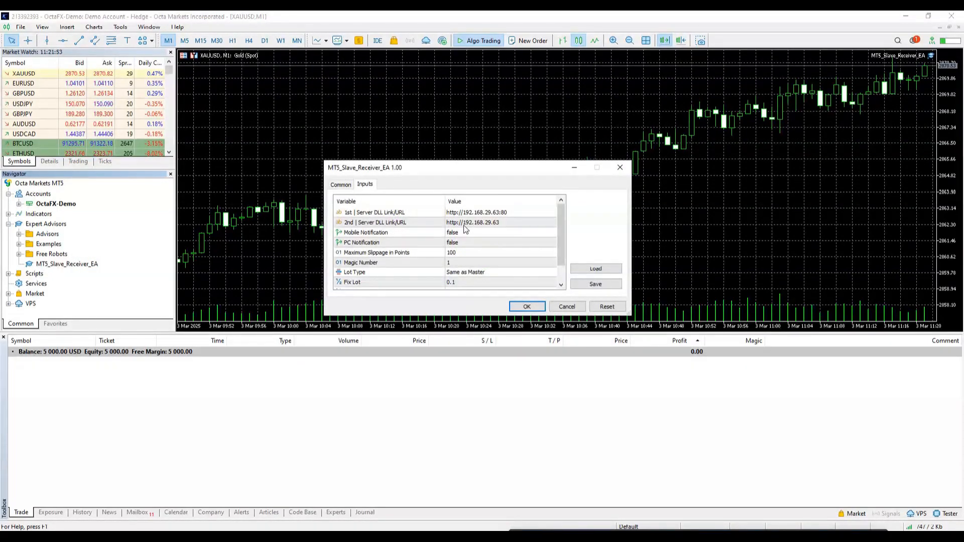
double_click(466, 223)
right_click(466, 223)
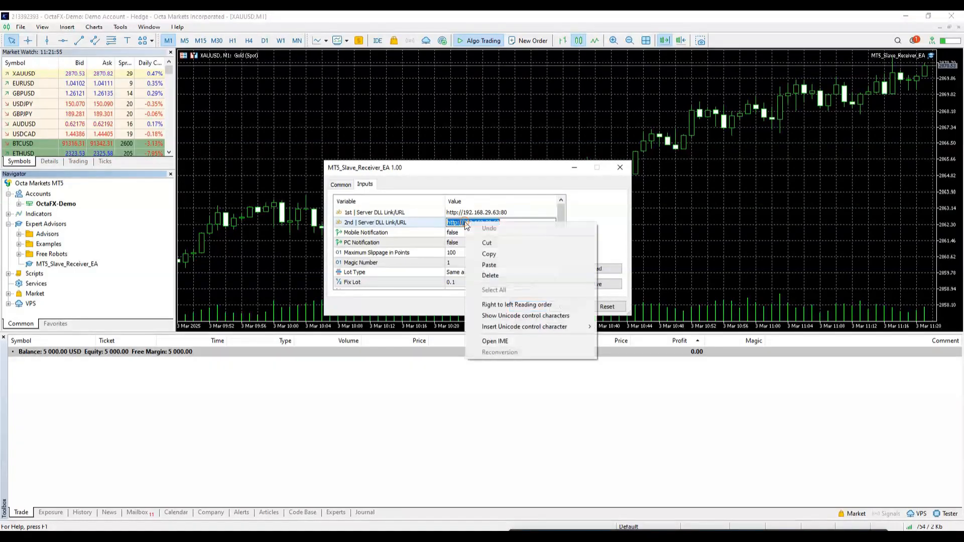
click(486, 256)
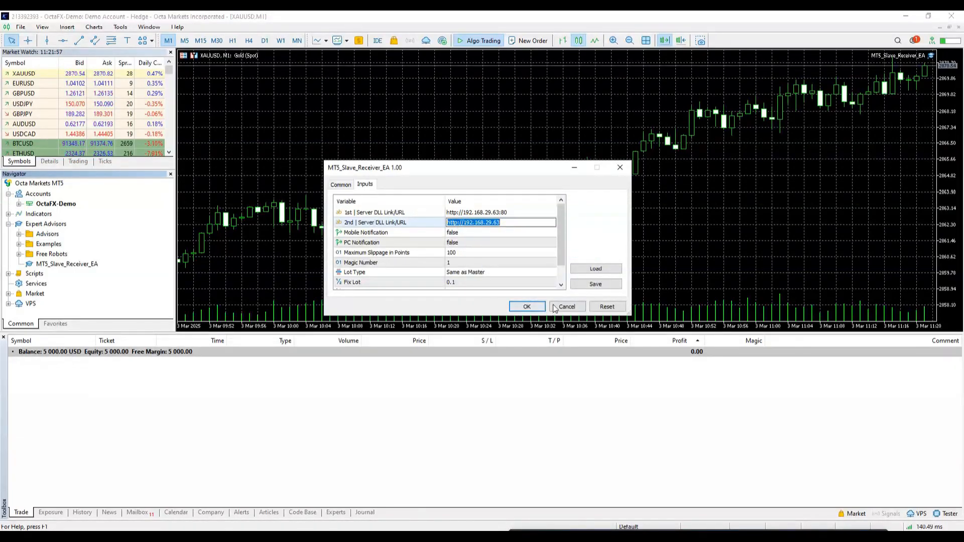
click(567, 307)
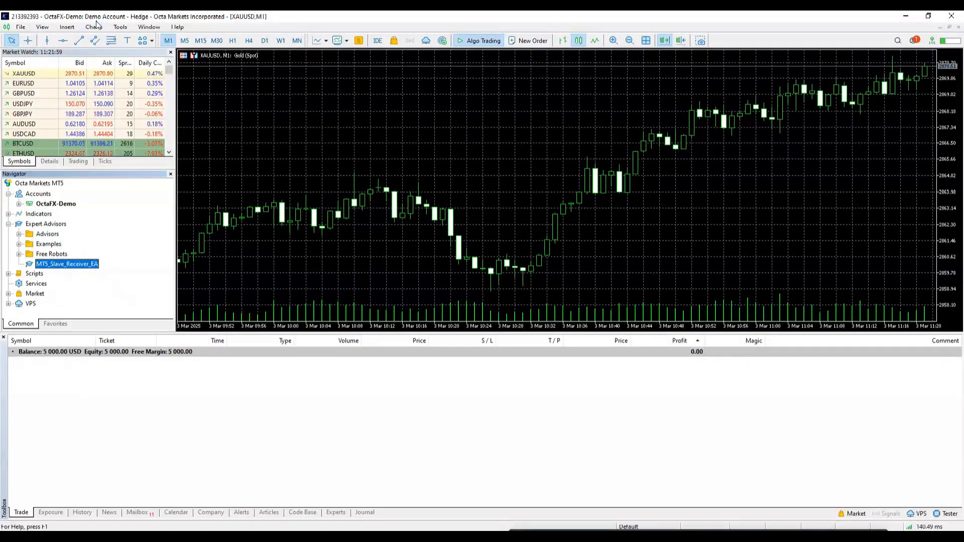
click(120, 27)
click(144, 148)
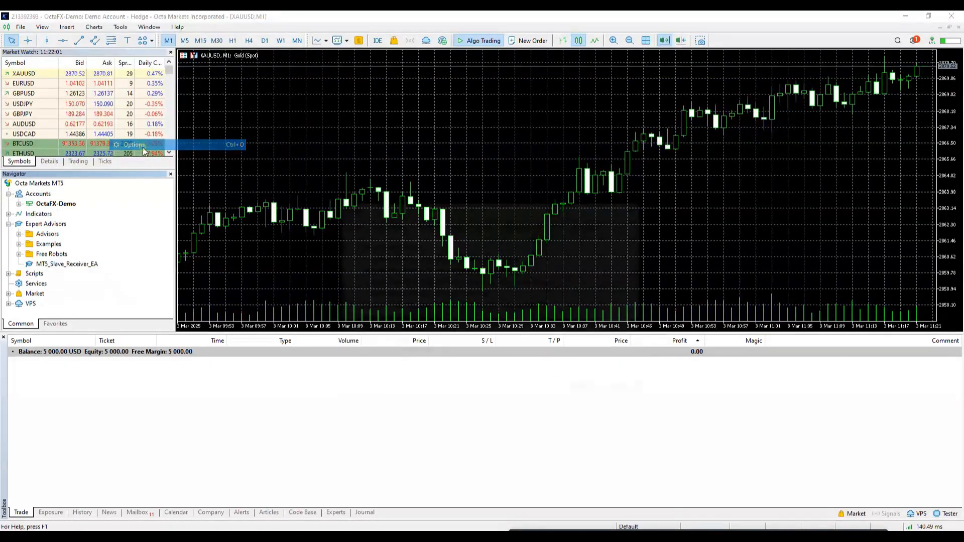
click(377, 363)
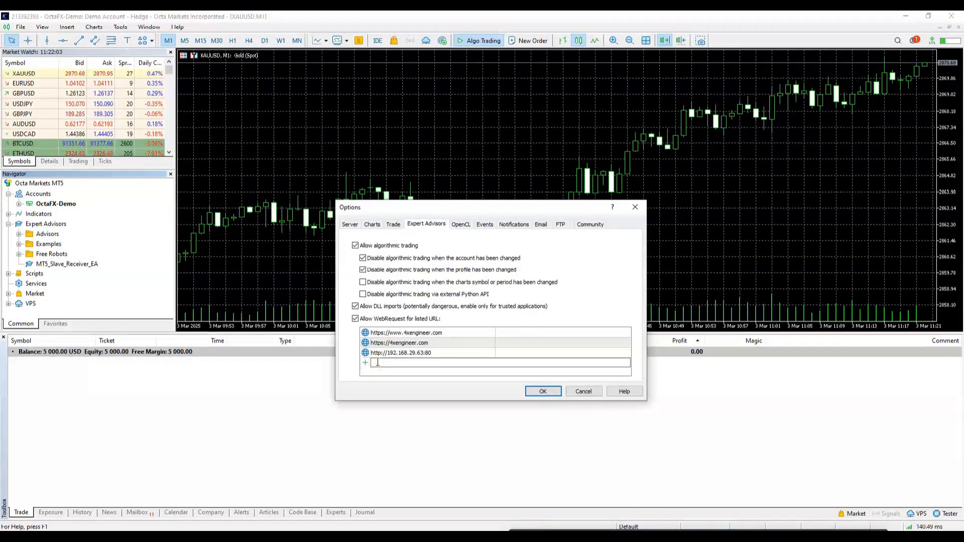
key(ctrl+v)
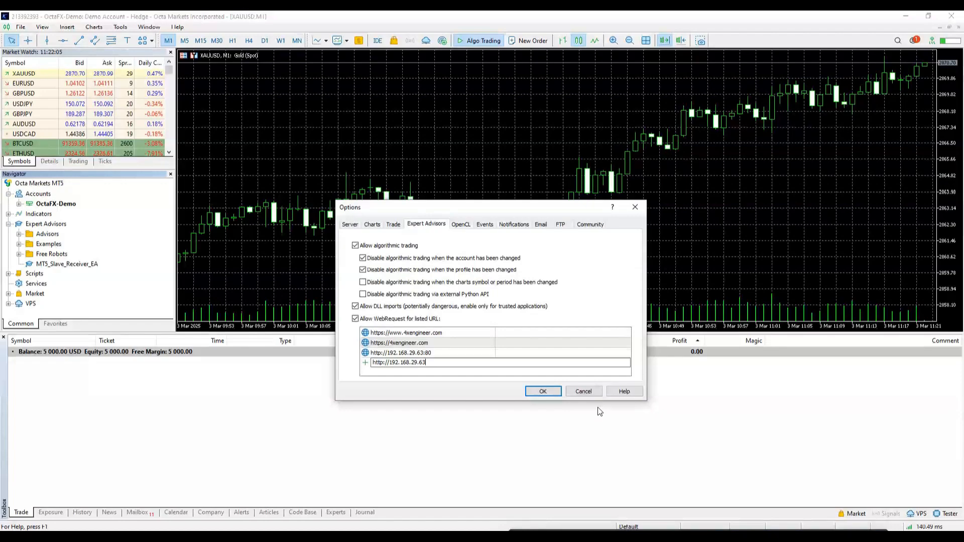
click(542, 391)
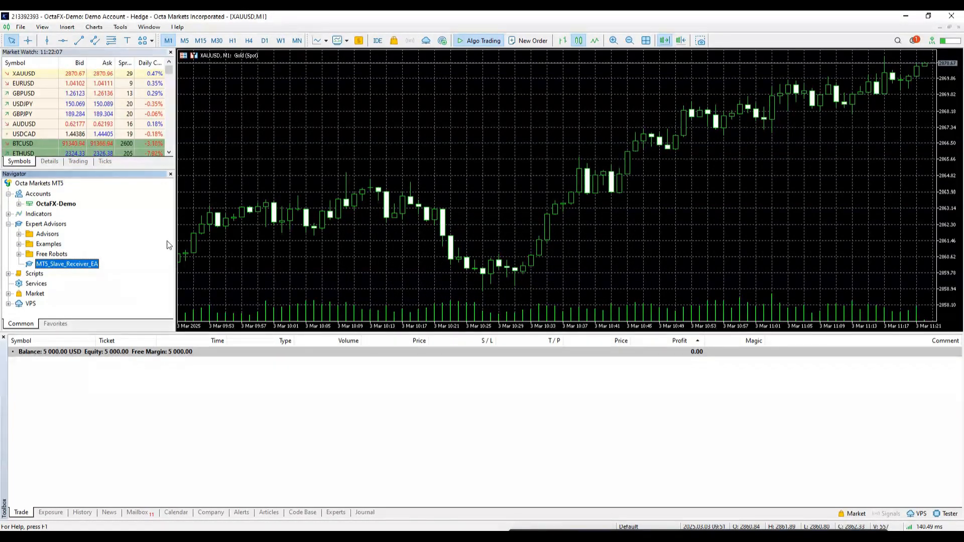
- Drag MT5_Slave_Receiver_EA onto the chart and view its input settings
drag(63, 267, 171, 251)
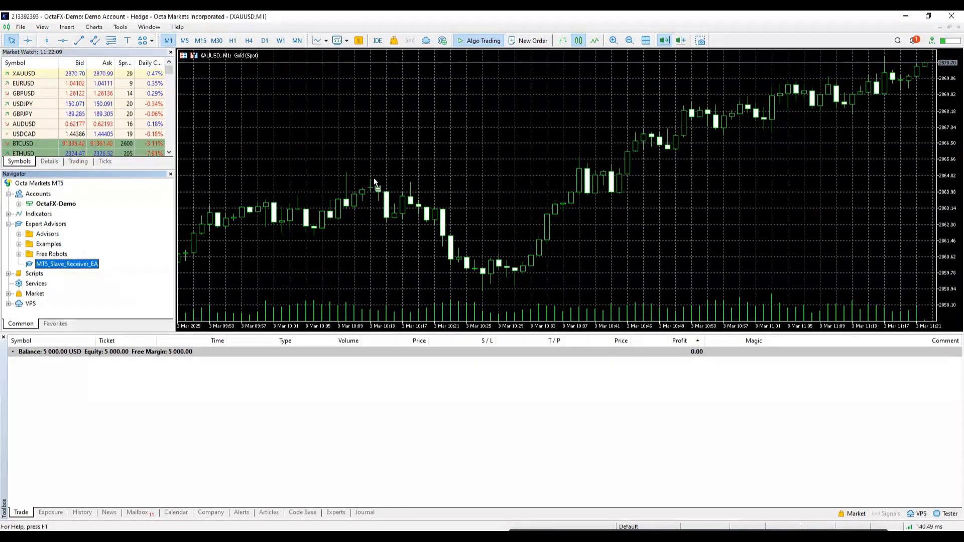
drag(373, 178, 373, 178)
click(332, 186)
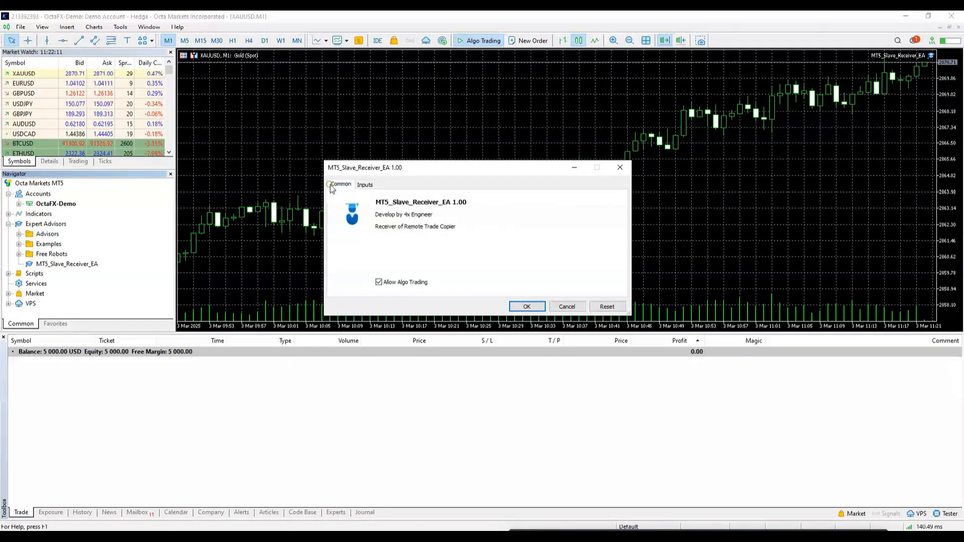
click(366, 185)
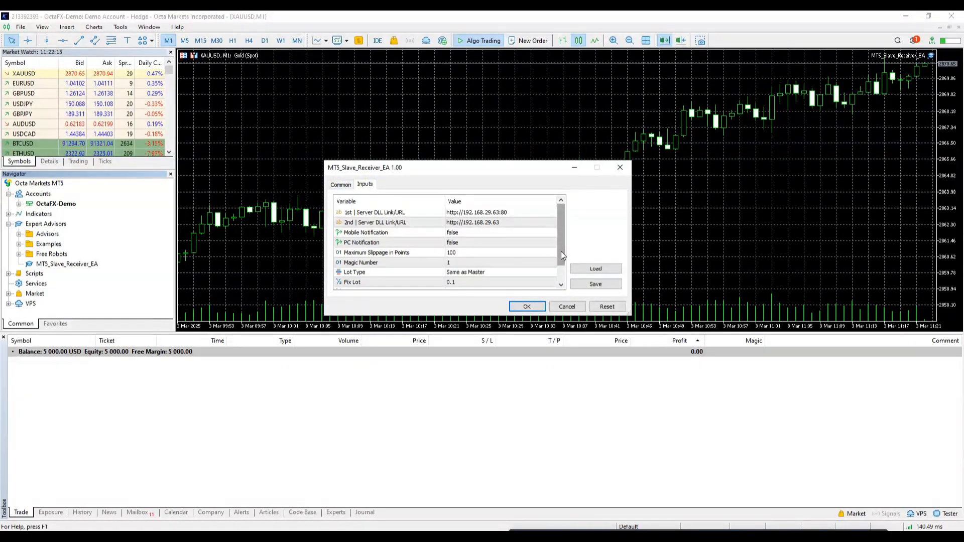
drag(561, 254, 559, 222)
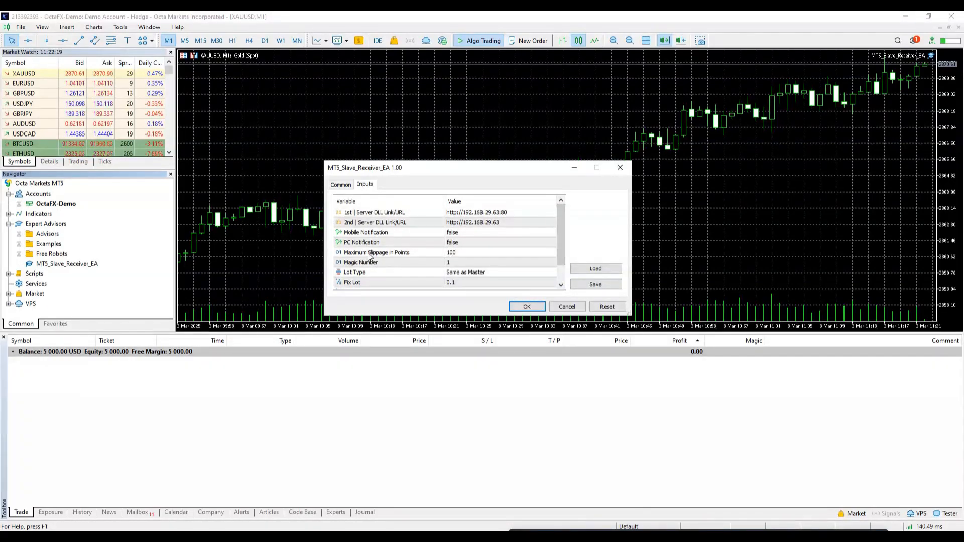
- Set Lot Type to Fix Lot Size with a Fix Lot of 0.05
click(393, 252)
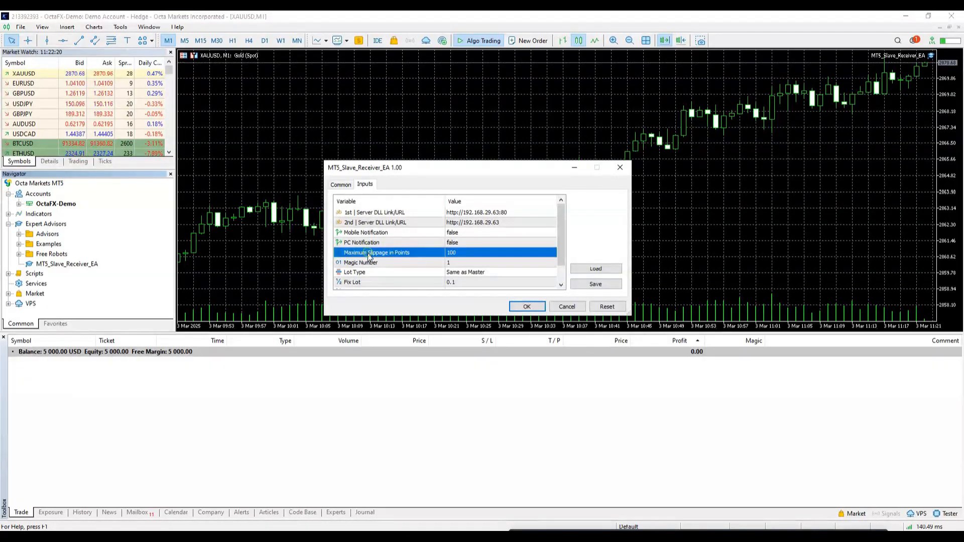
double_click(452, 264)
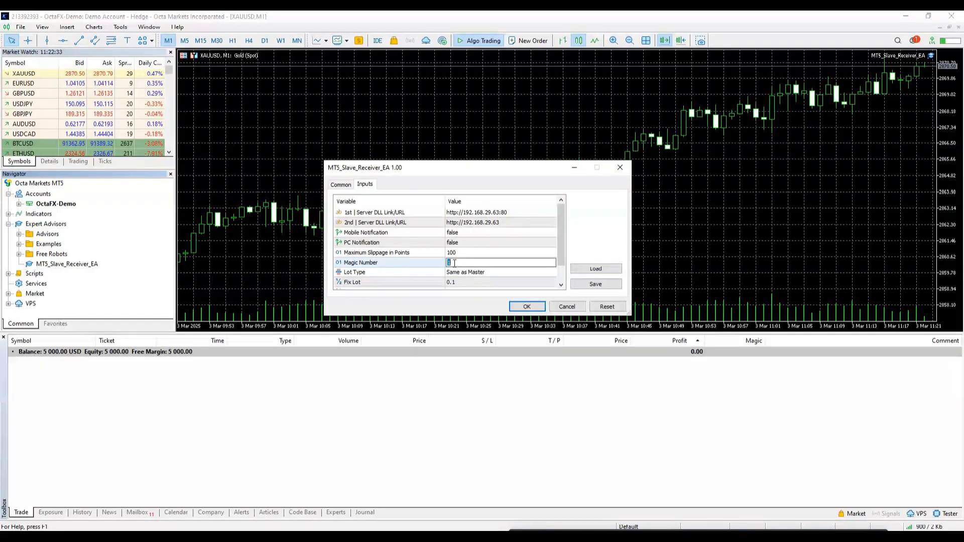
click(454, 262)
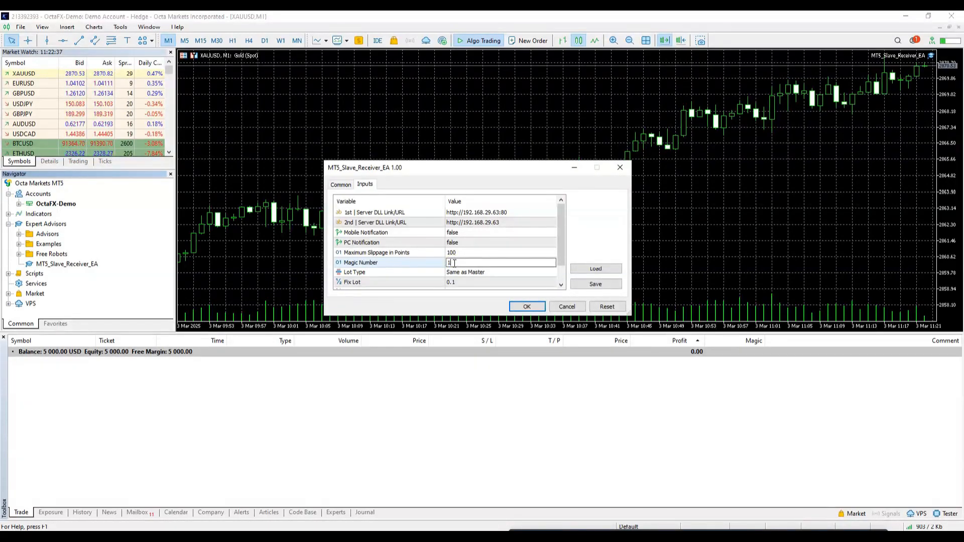
click(496, 271)
click(496, 253)
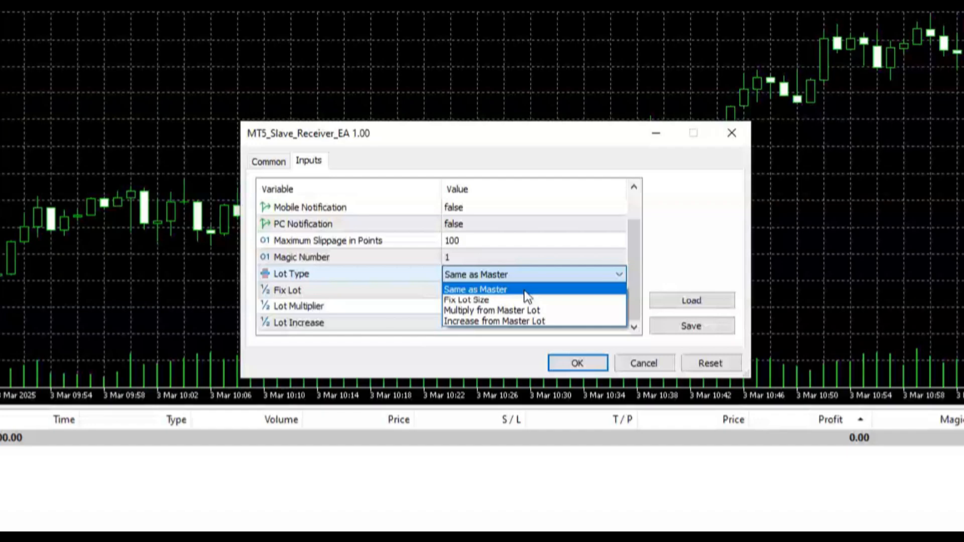
click(524, 300)
click(465, 290)
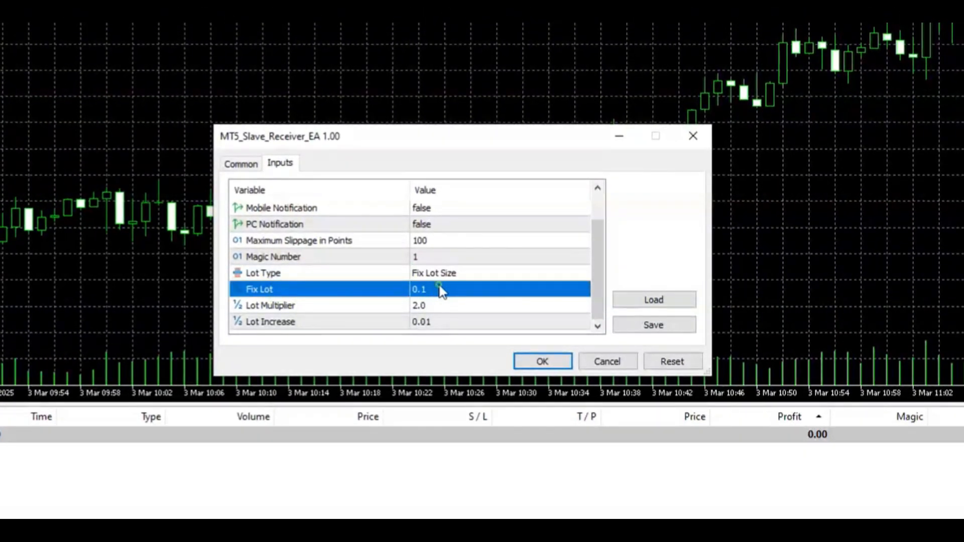
click(441, 287)
text(05)
key(Return)
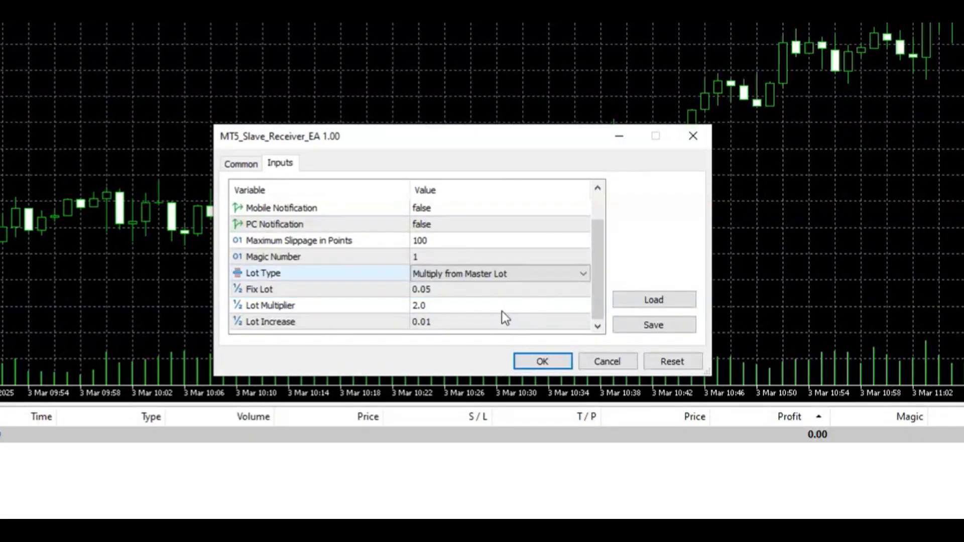
- Keep Lot Multiplier 2.0, switch Lot Type to Increase from Master Lot, and apply
click(491, 310)
click(493, 312)
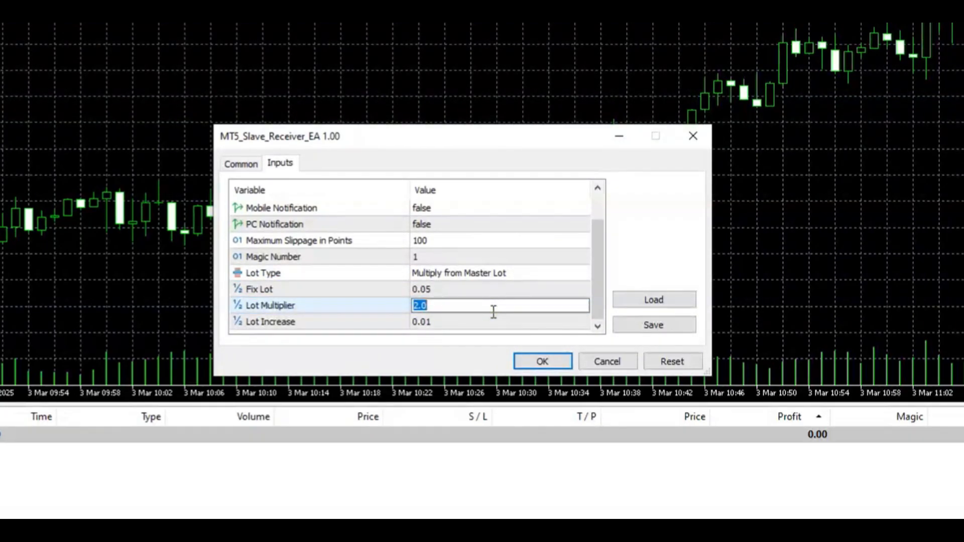
key(Return)
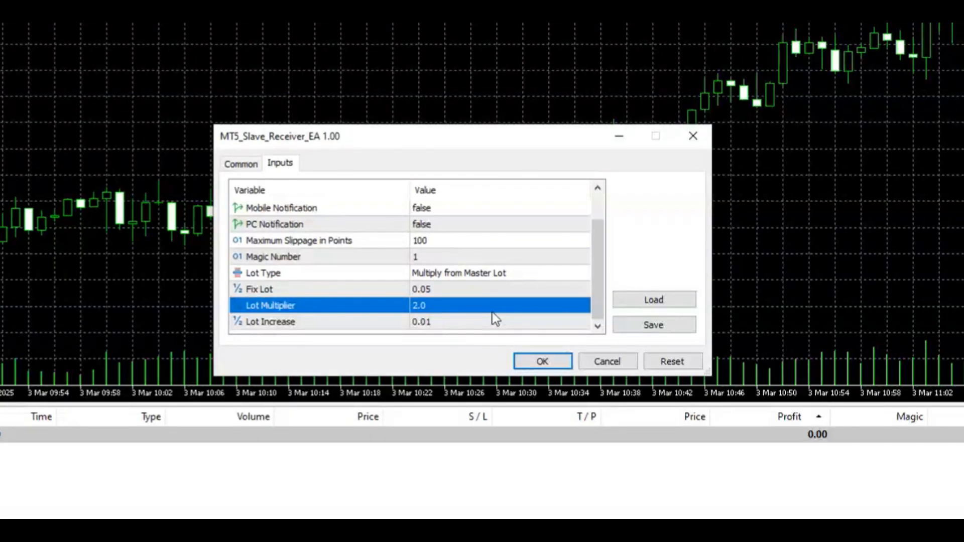
click(477, 273)
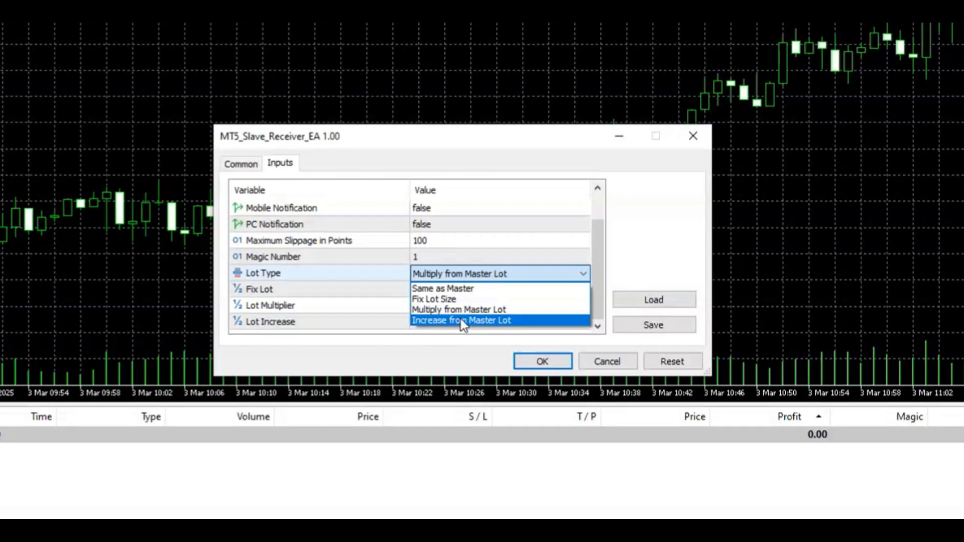
click(461, 320)
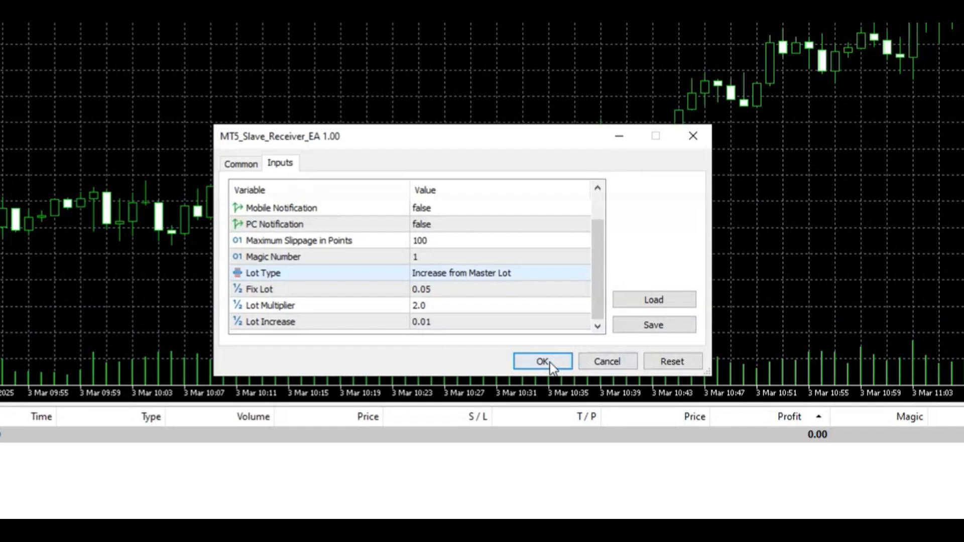
click(551, 363)
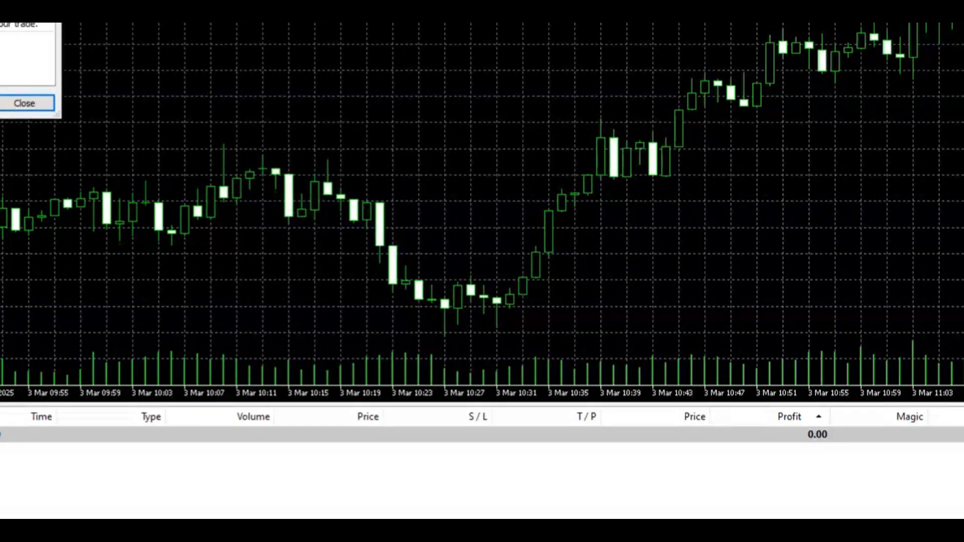
- Move and widen the 'account isn't allowed to copy trades' alert to read it, then close it
drag(0, 23, 372, 43)
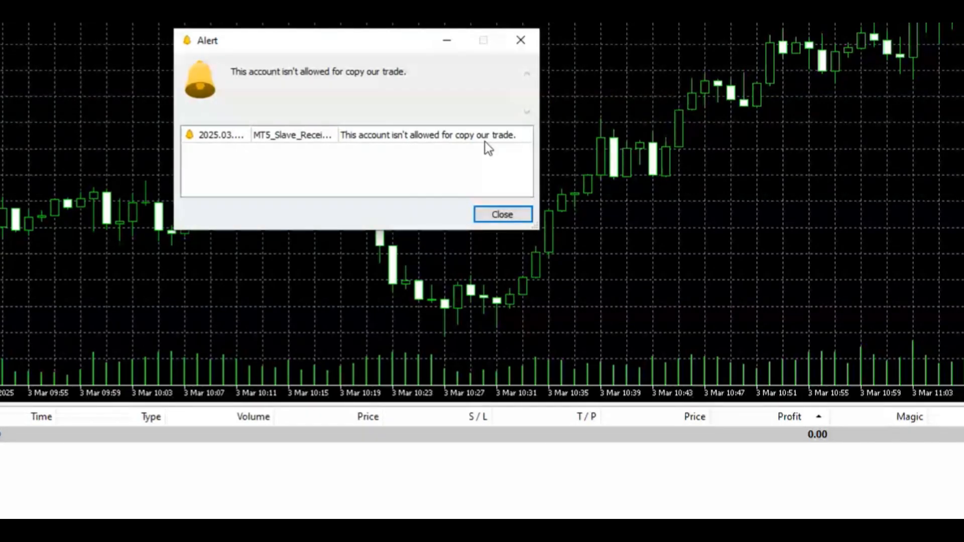
drag(539, 218, 710, 235)
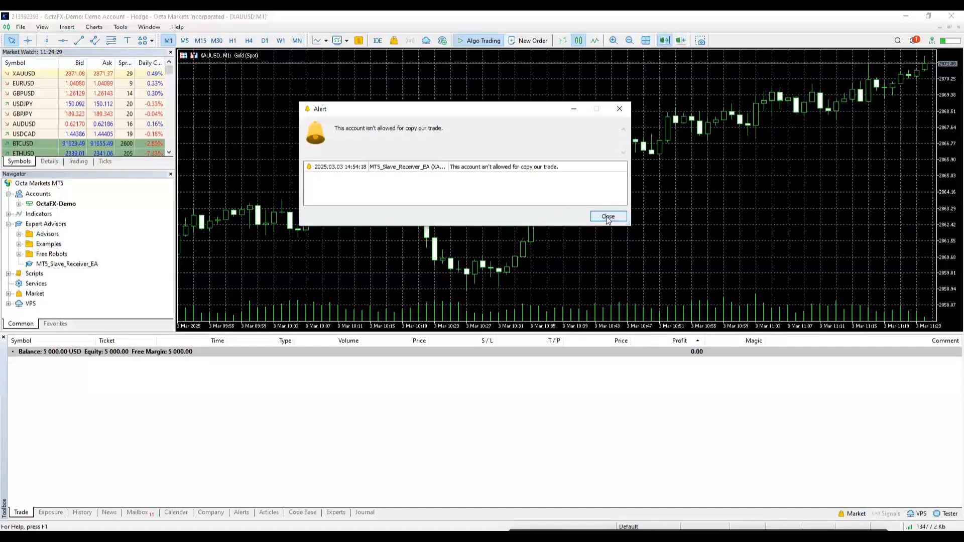
click(607, 216)
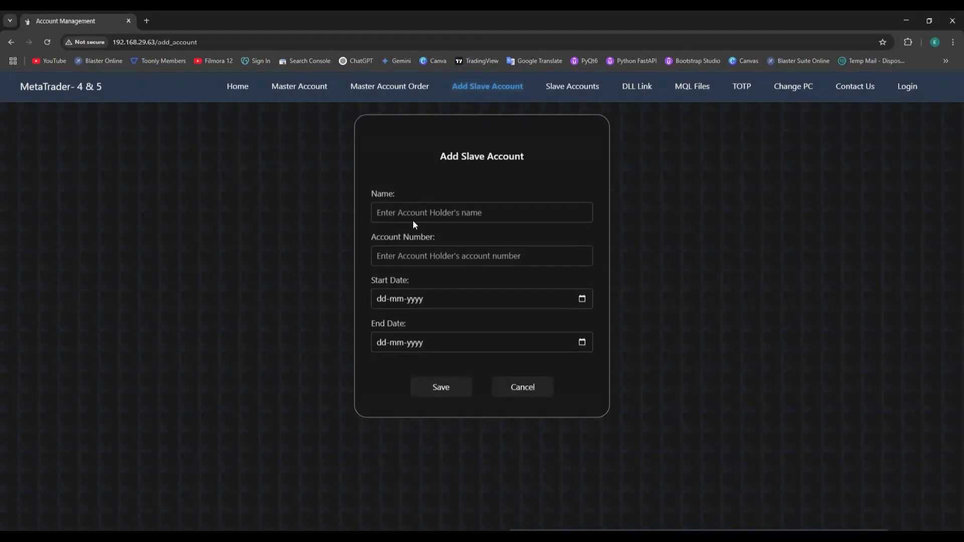
- Enter slave name 'slave 1', the MT5 account number, dates 2025-03-03 to 2025-03-31, and save
click(414, 216)
text(slave 1)
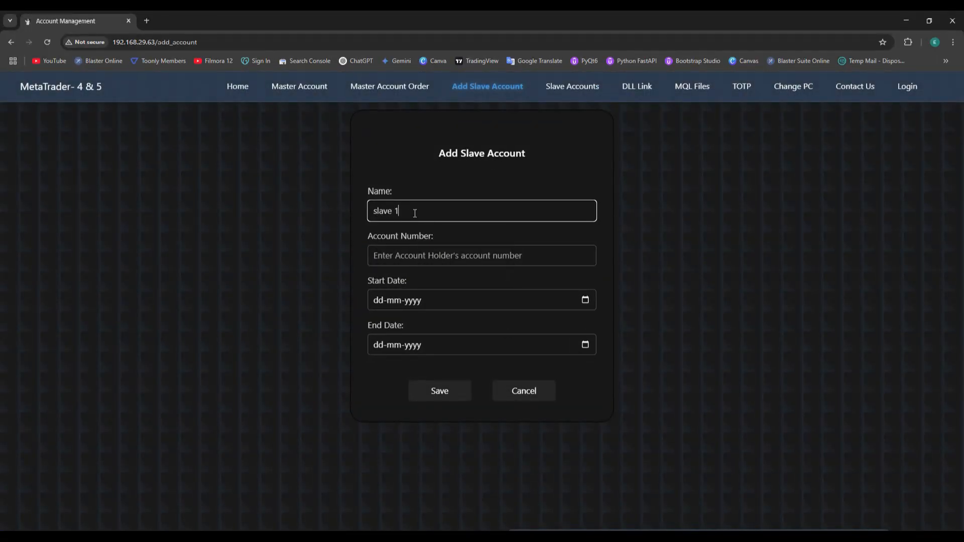
key(Tab)
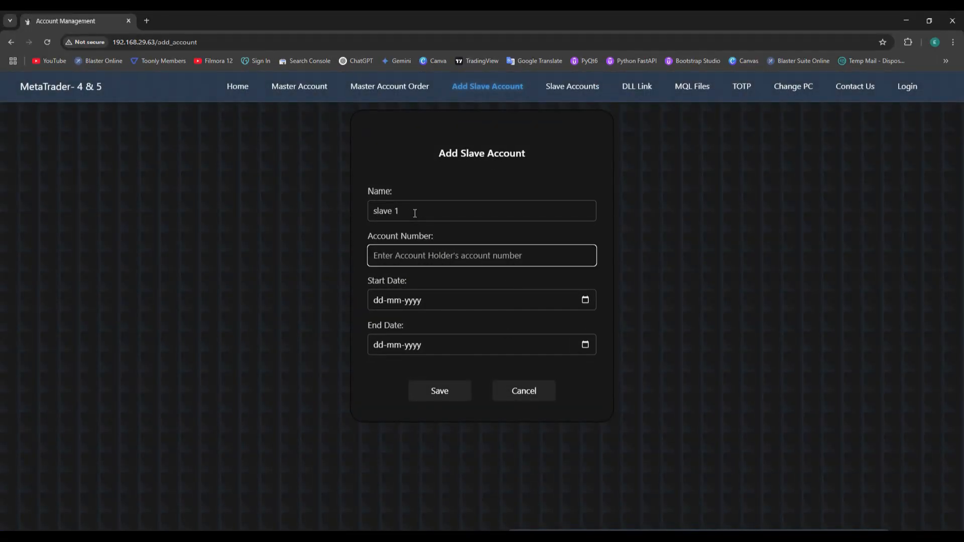
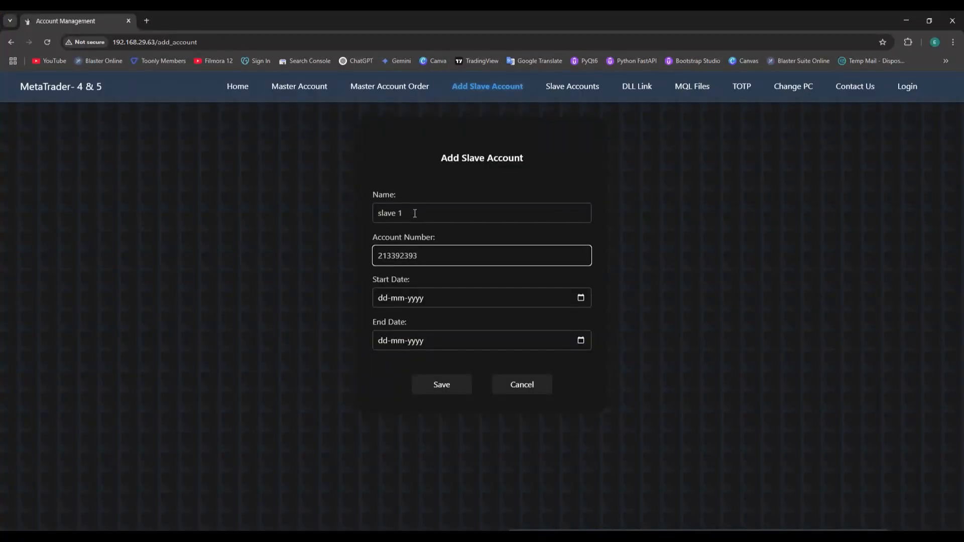
click(553, 305)
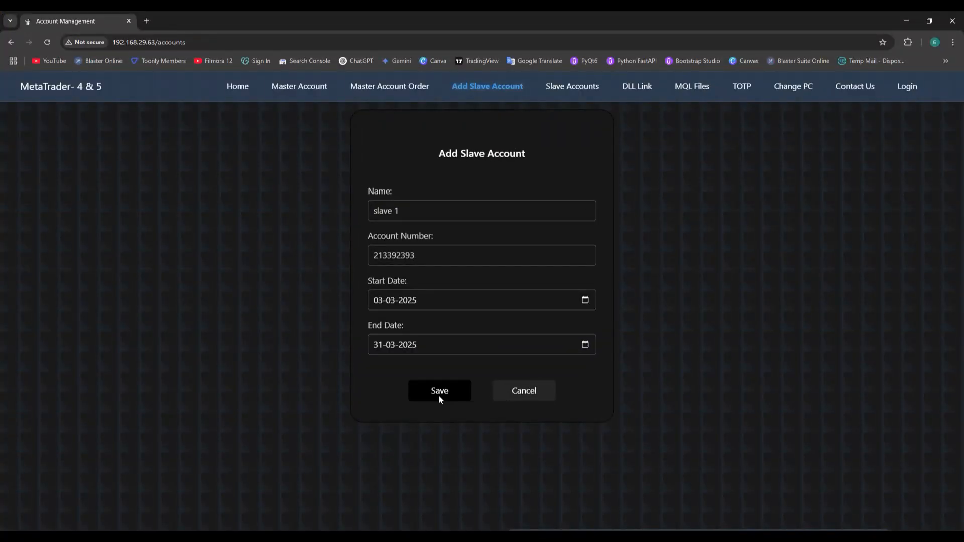
click(438, 396)
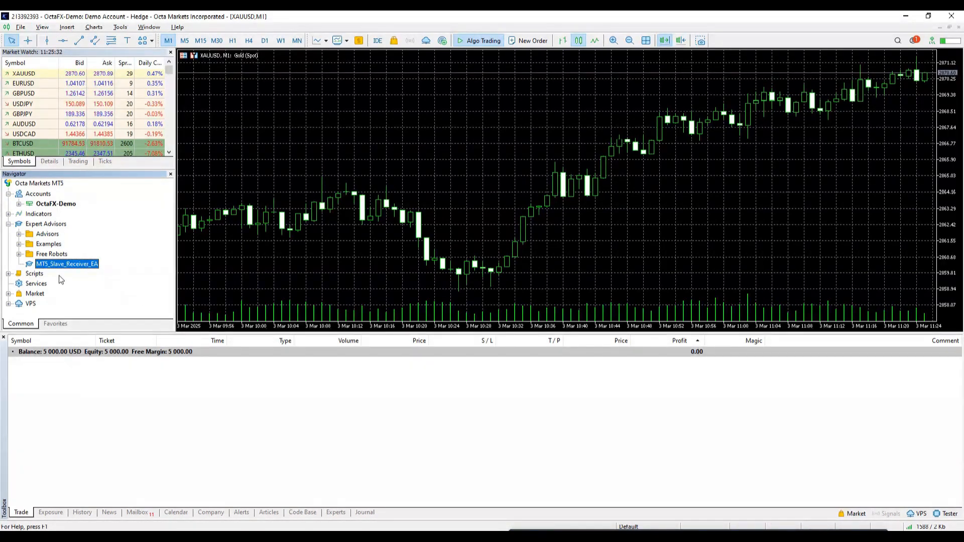
- Attach MT5_Slave_Receiver_EA with default settings, then toggle slave 1's On/Off switch in the panel
drag(74, 266, 294, 232)
click(523, 307)
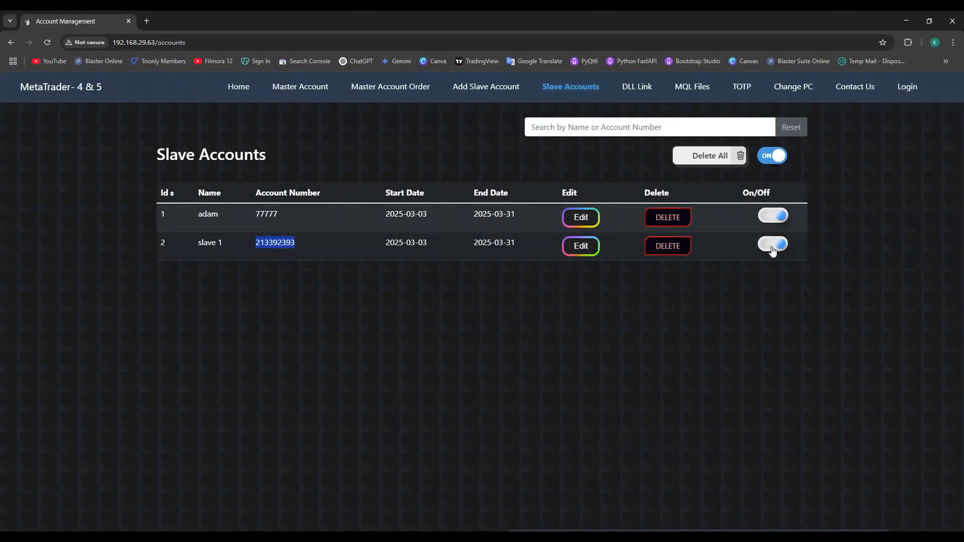
click(772, 248)
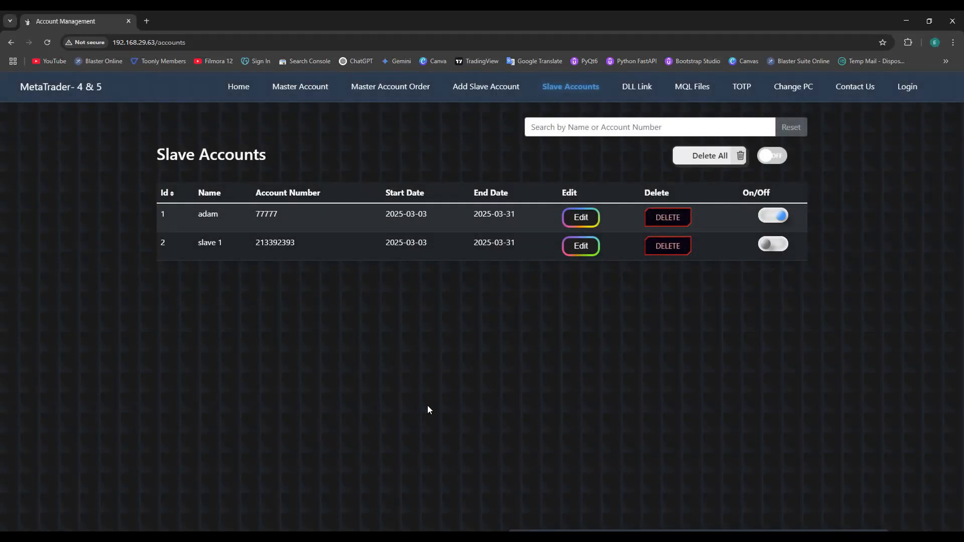
mouse_move(456, 535)
click(457, 497)
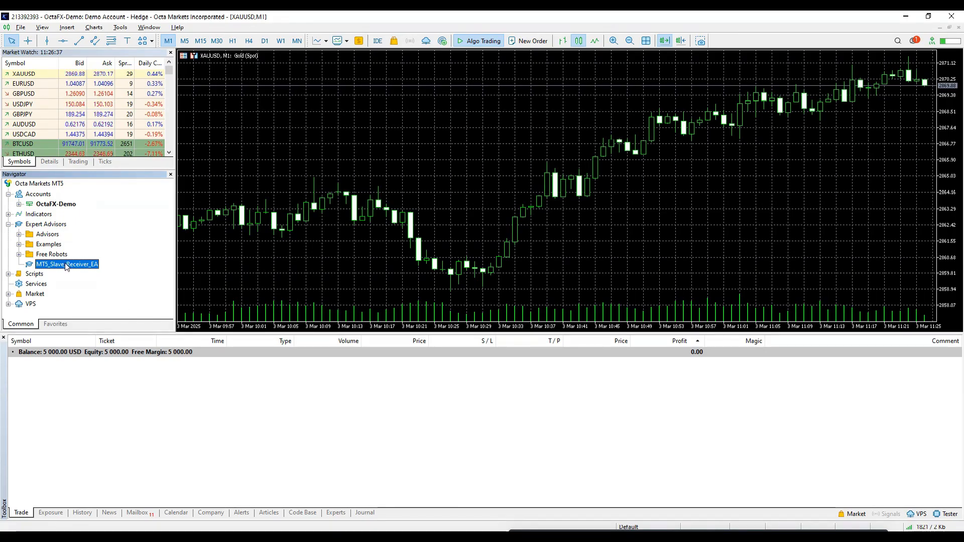
- Drop MT5_Slave_Receiver_EA on the XAUUSD chart with default inputs, then switch to MetaTrader 4
drag(314, 192, 315, 192)
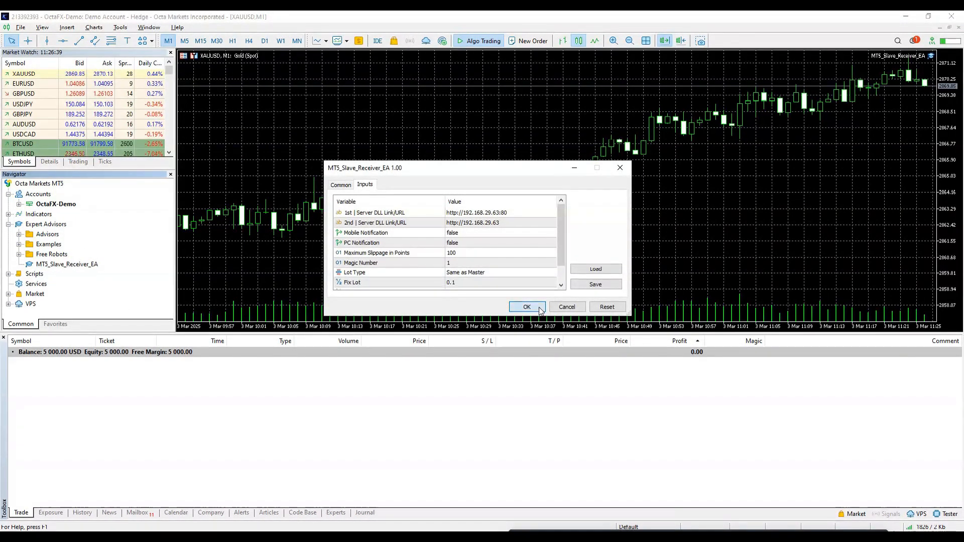
click(526, 307)
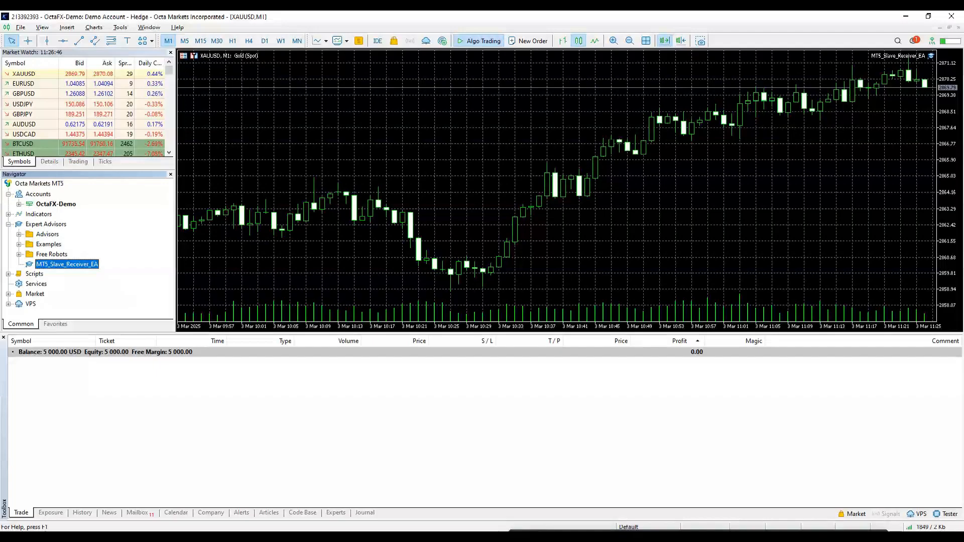
click(432, 536)
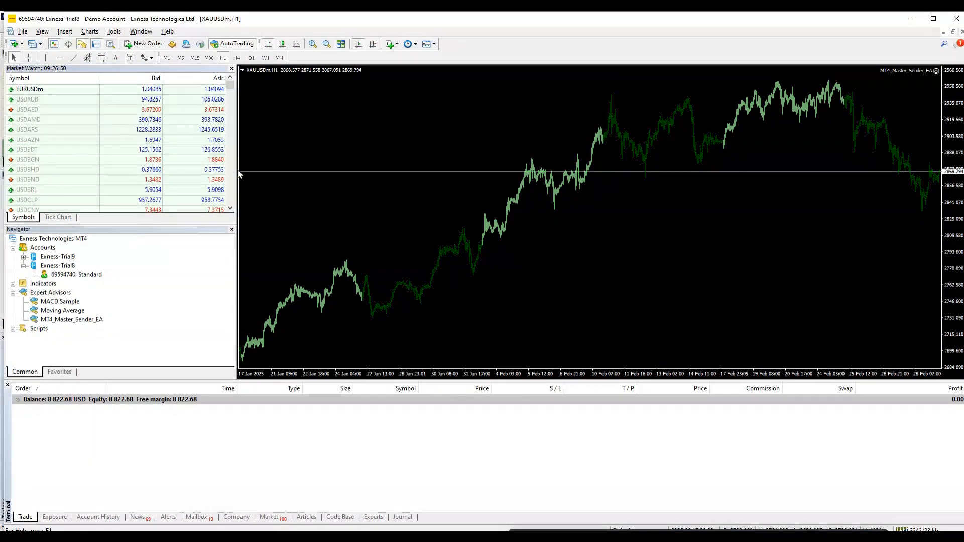
- Open a 0.02-lot sell and a 0.02-lot buy on XAUUSDm, checking the copies in MetaTrader 5
click(69, 322)
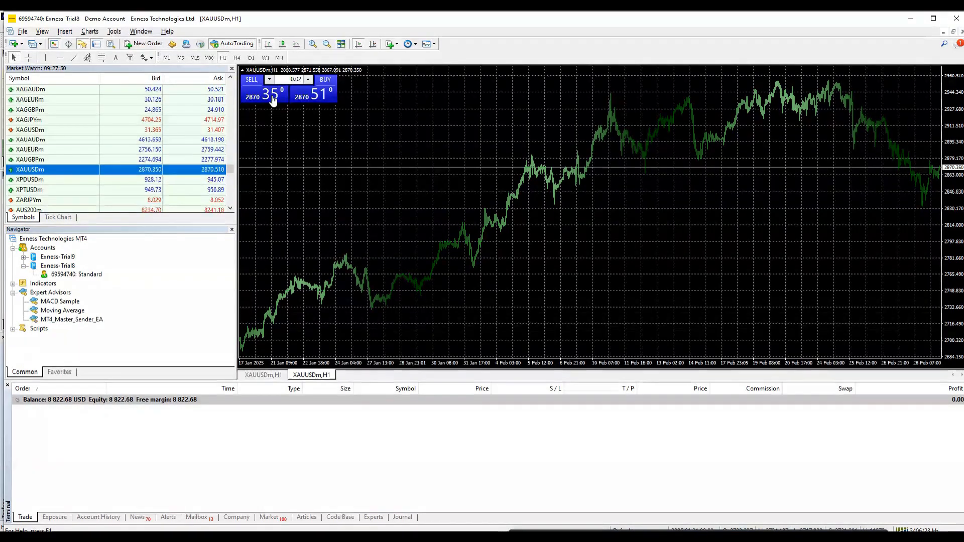
click(271, 95)
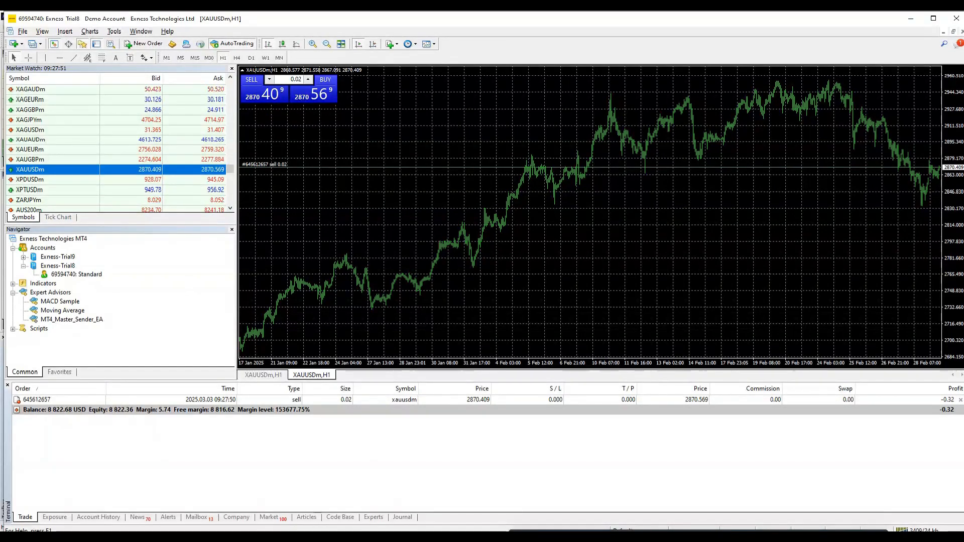
key(alt+Tab)
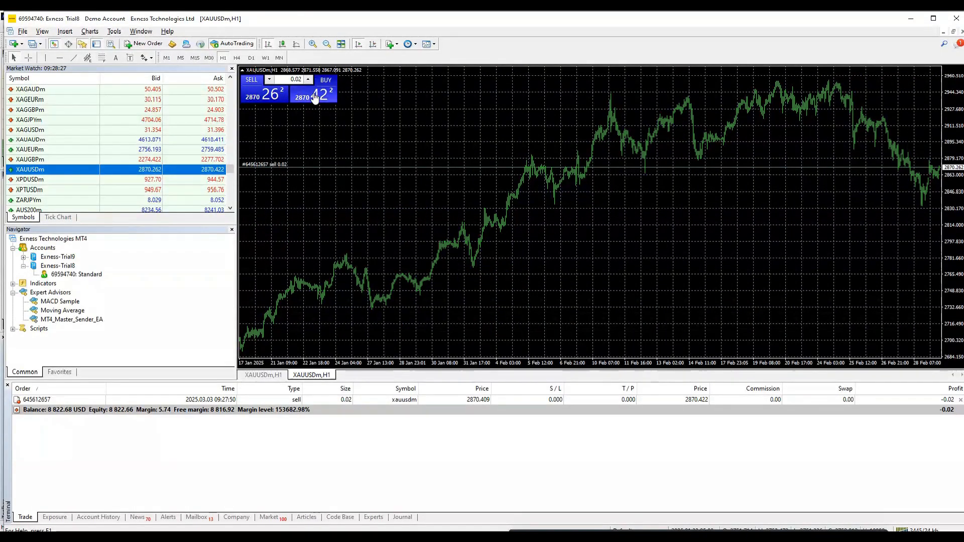
click(315, 97)
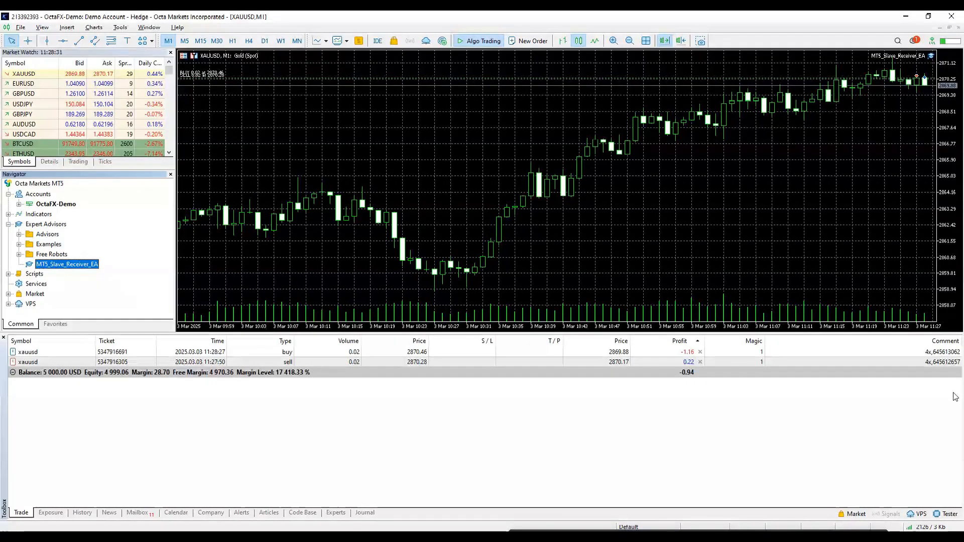
- Check the MT5 sell trade's comment, then set the MT4 master EA's Slave Order Type to Opposite Order Type
click(938, 362)
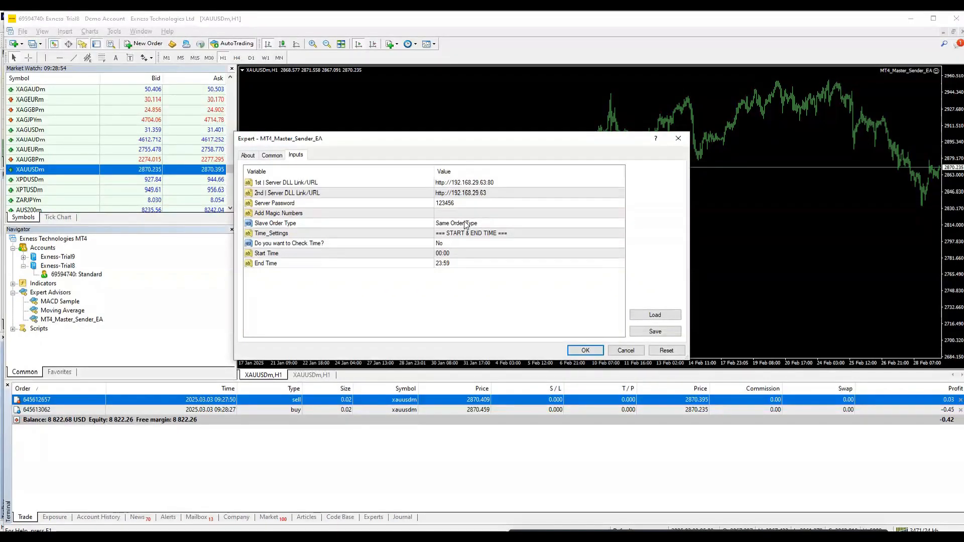
click(466, 224)
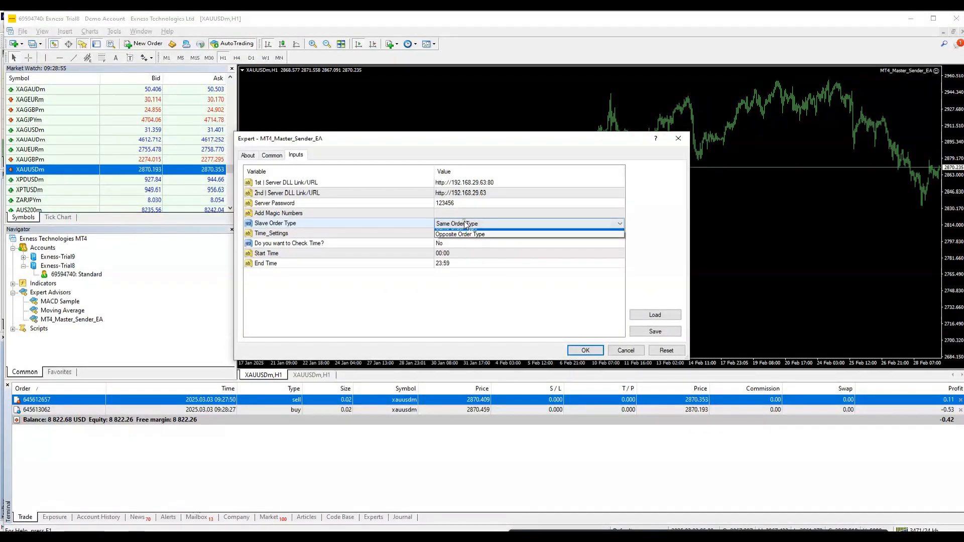
click(466, 223)
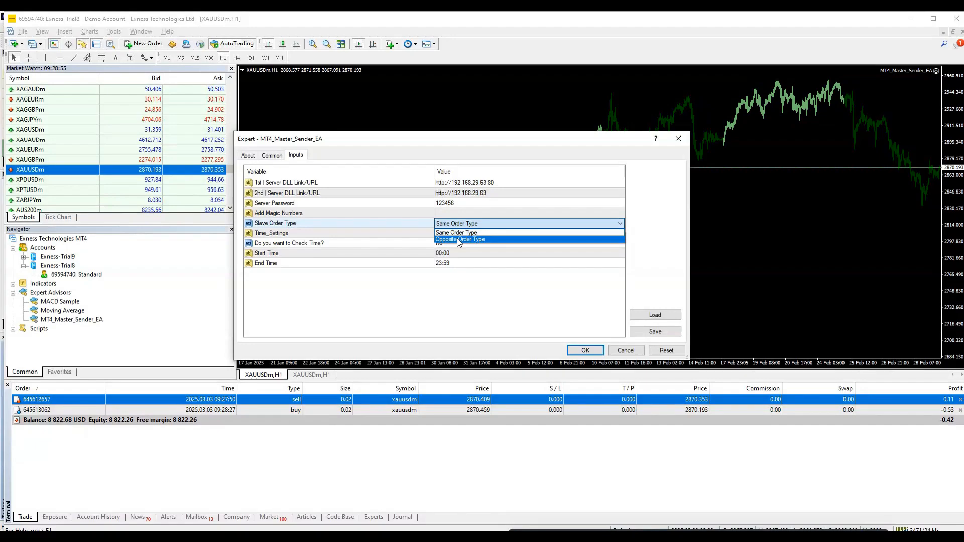
click(458, 239)
click(584, 349)
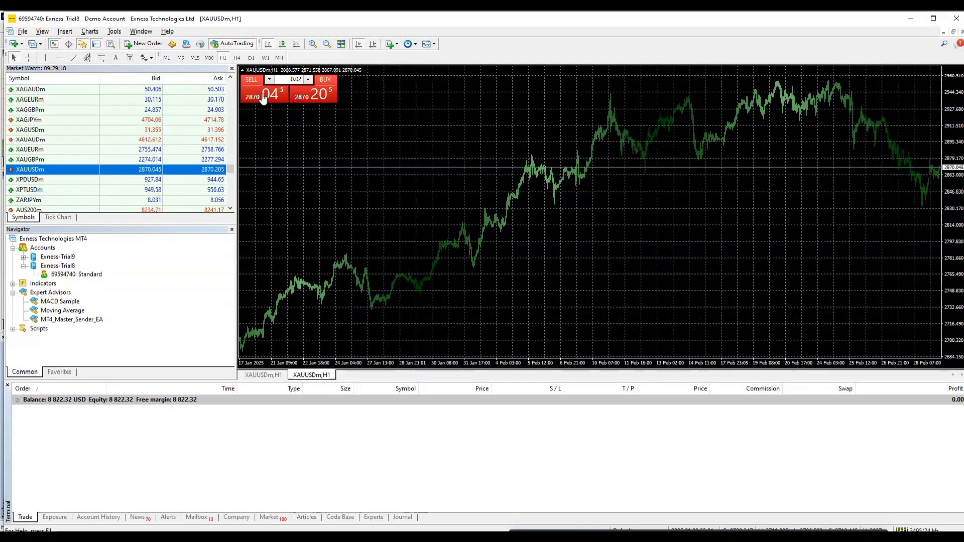
- Sell 0.02 lots of XAUUSDm on MT4, then check the copied trade in MT5 sorted by profit
click(262, 97)
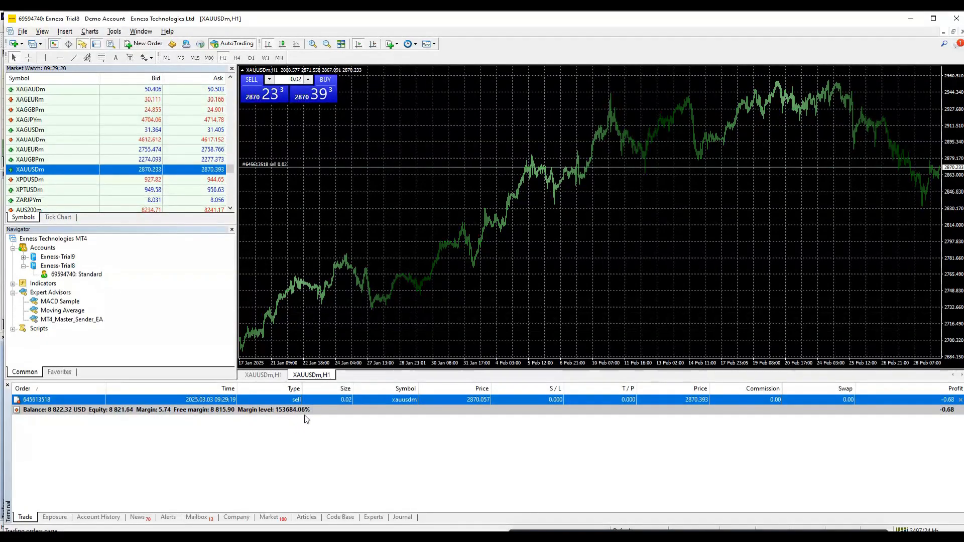
key(alt+Tab)
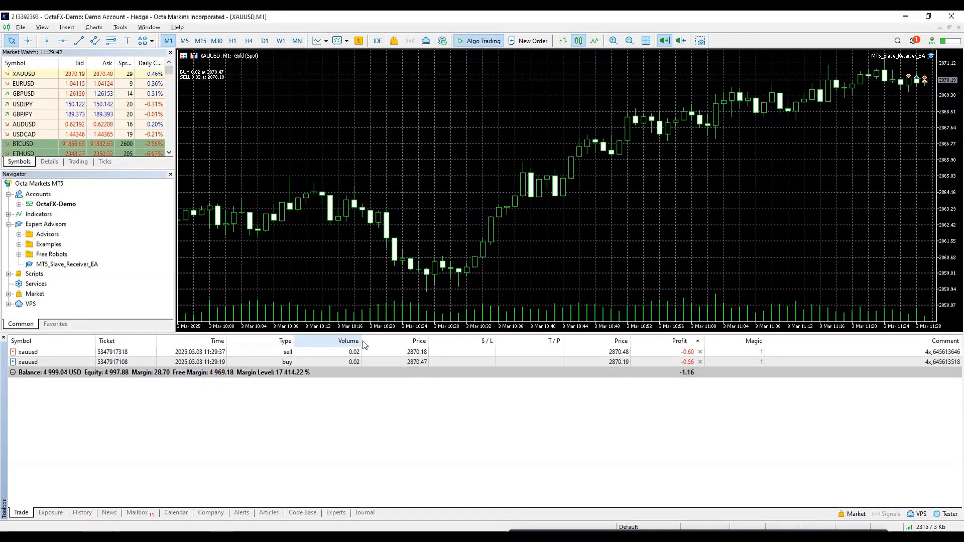
click(955, 354)
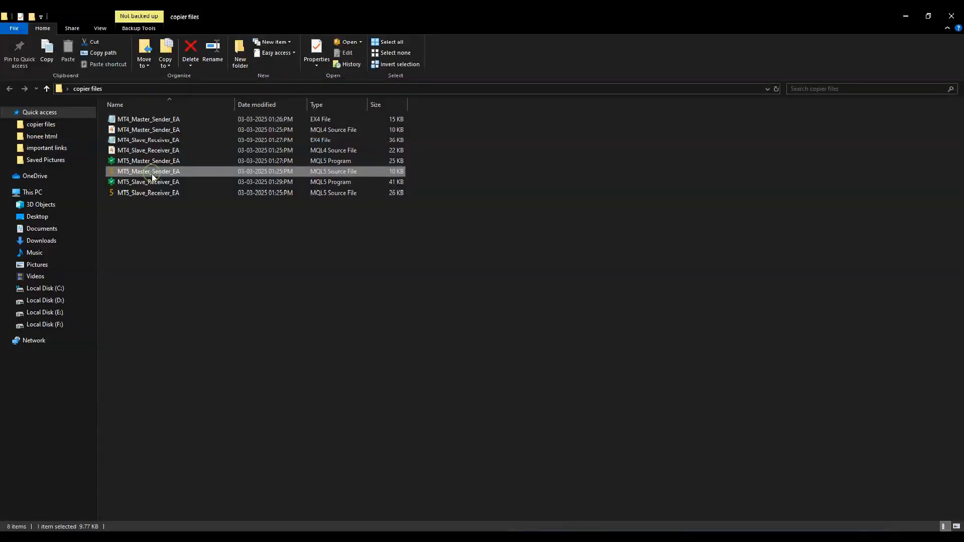
- Copy MT5_Master_Sender_EA into the MT5 data folder's MQL5\Experts folder
click(153, 165)
right_click(156, 162)
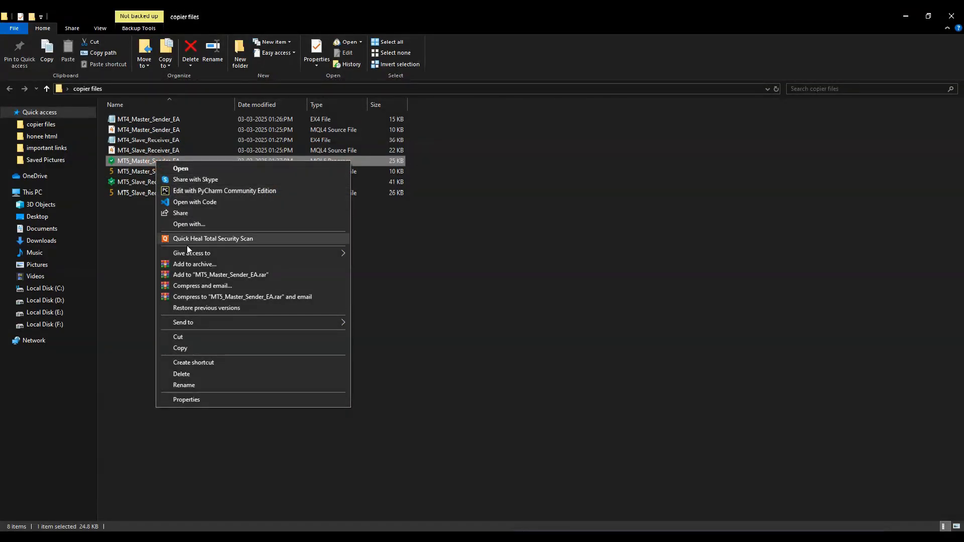
click(186, 348)
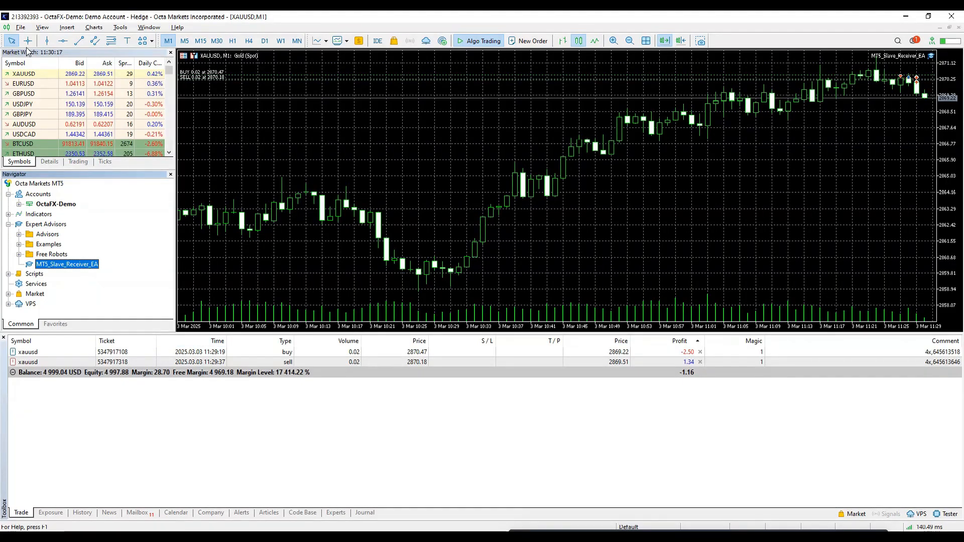
click(20, 27)
click(45, 114)
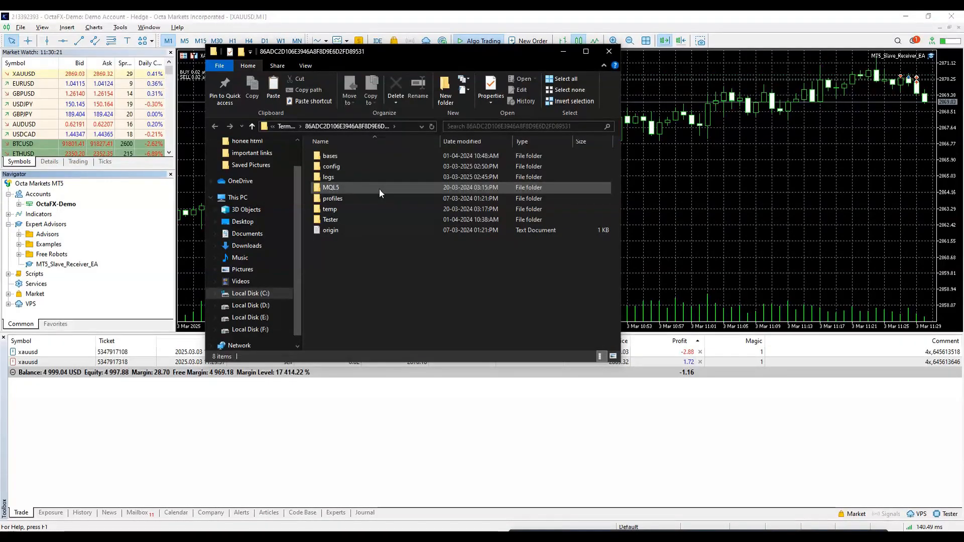
double_click(378, 188)
double_click(359, 154)
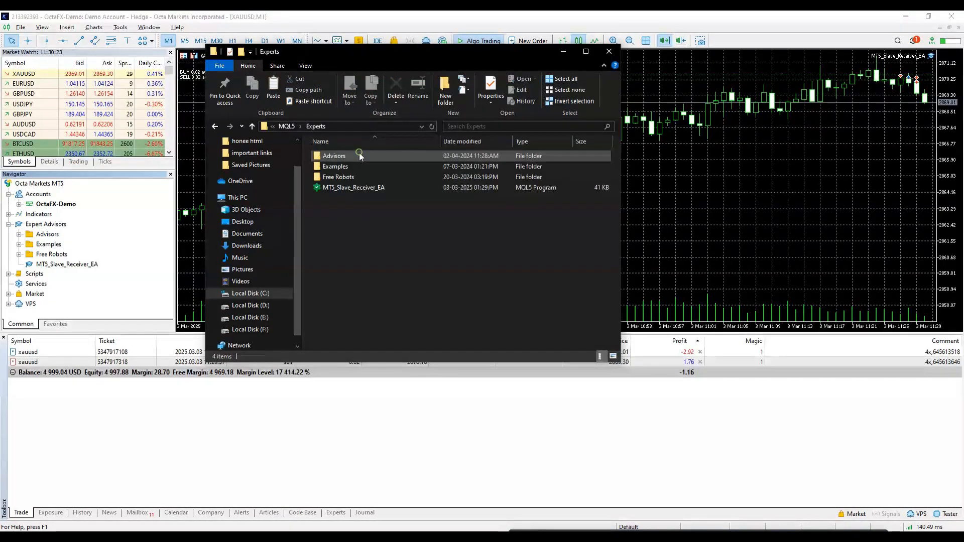
right_click(326, 218)
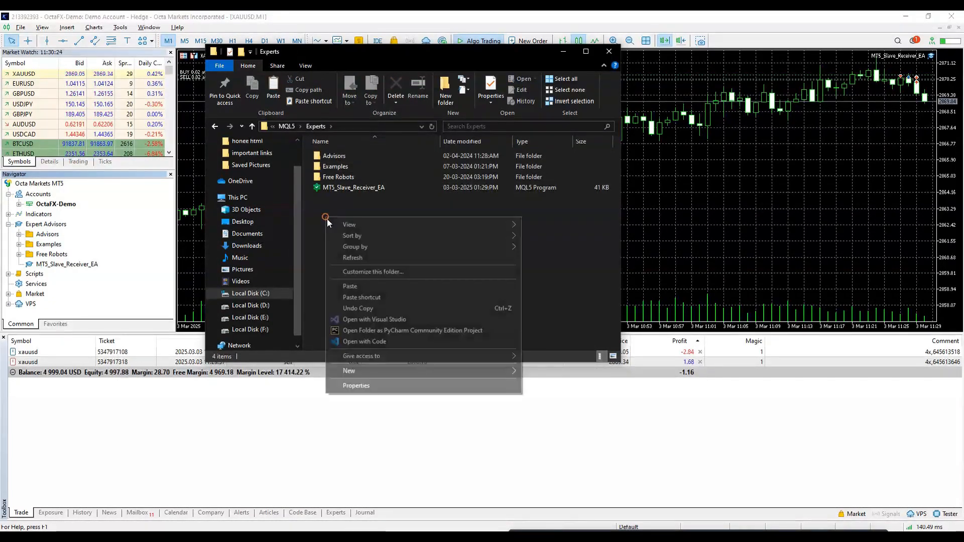
click(360, 288)
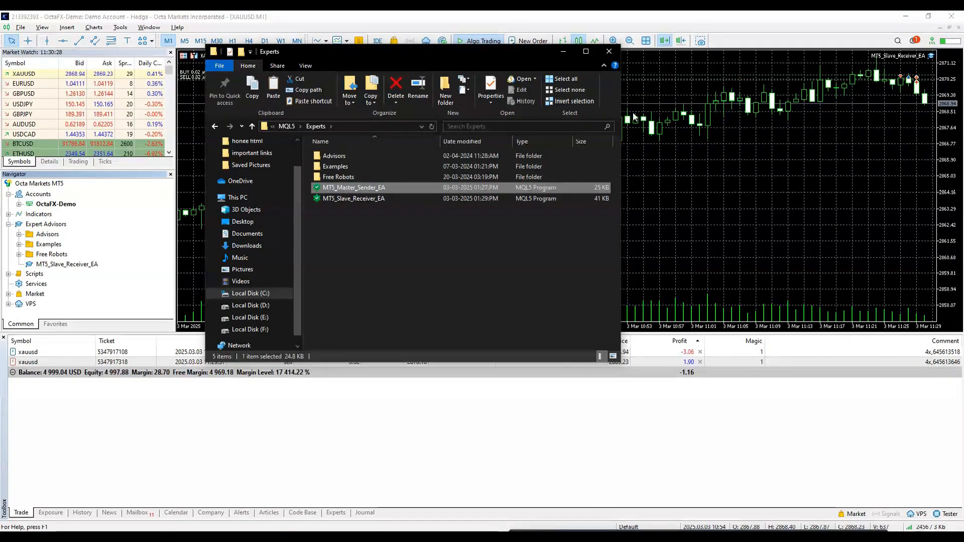
- Refresh MetaTrader 5's Expert Advisors list so MT5_Master_Sender_EA appears
click(609, 51)
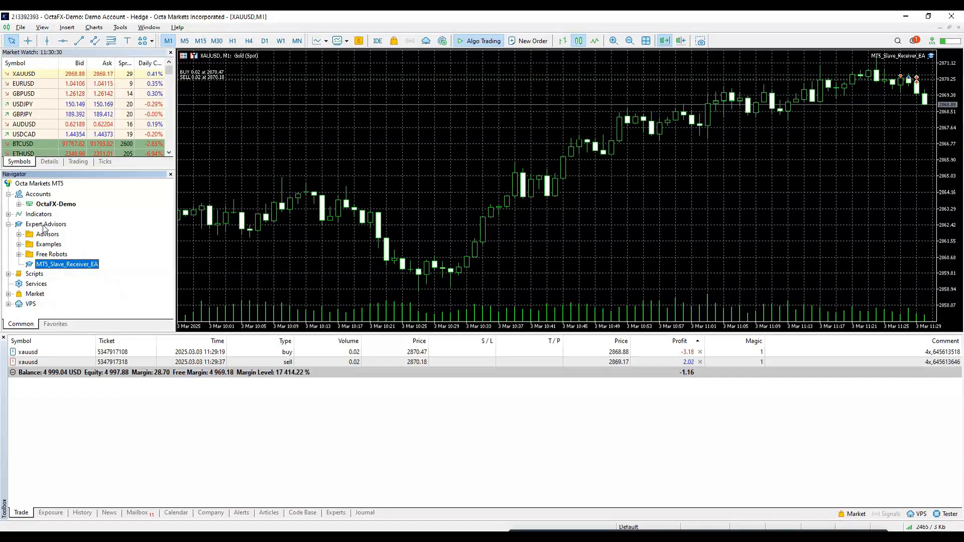
right_click(44, 228)
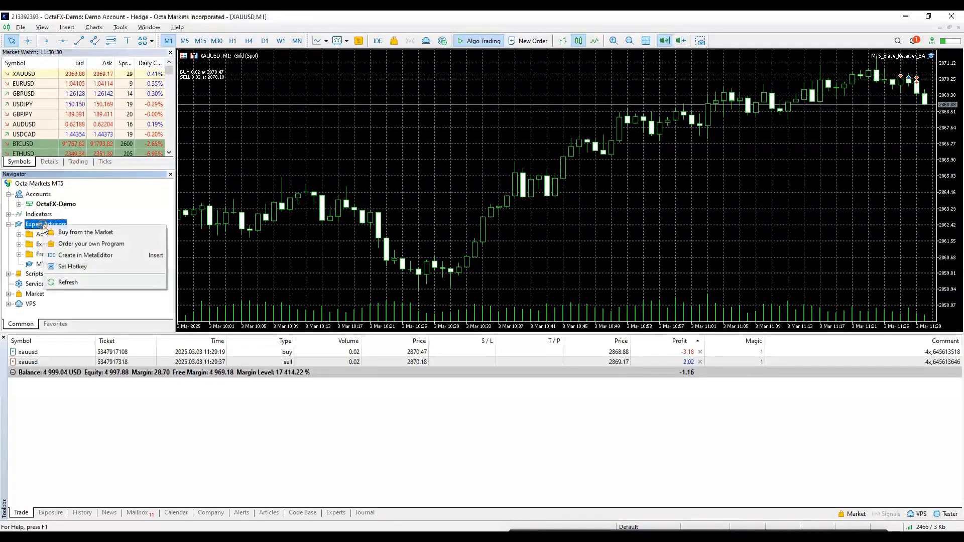
click(68, 283)
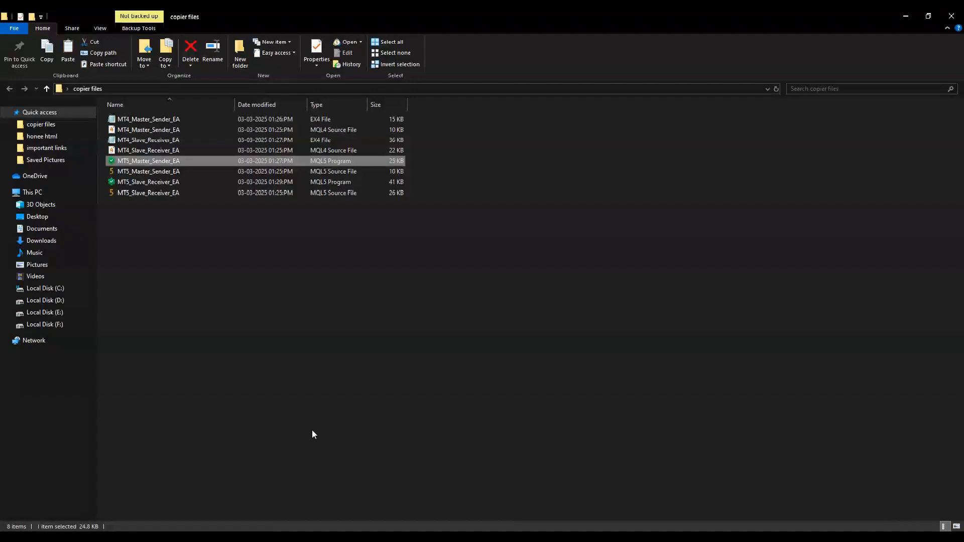
- Copy the MT4_Slave_Receiver_EA file from the copier files folder
key(alt+Tab)
click(157, 140)
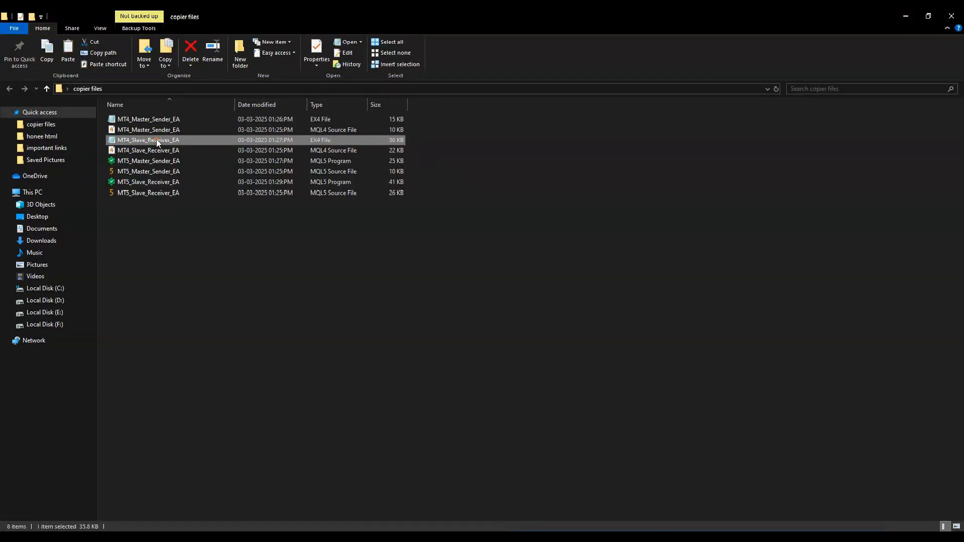
right_click(155, 140)
click(196, 339)
- Paste MT4_Slave_Receiver_EA into MetaTrader 4's MQL4\Experts data folder and close Explorer
key(alt+Tab)
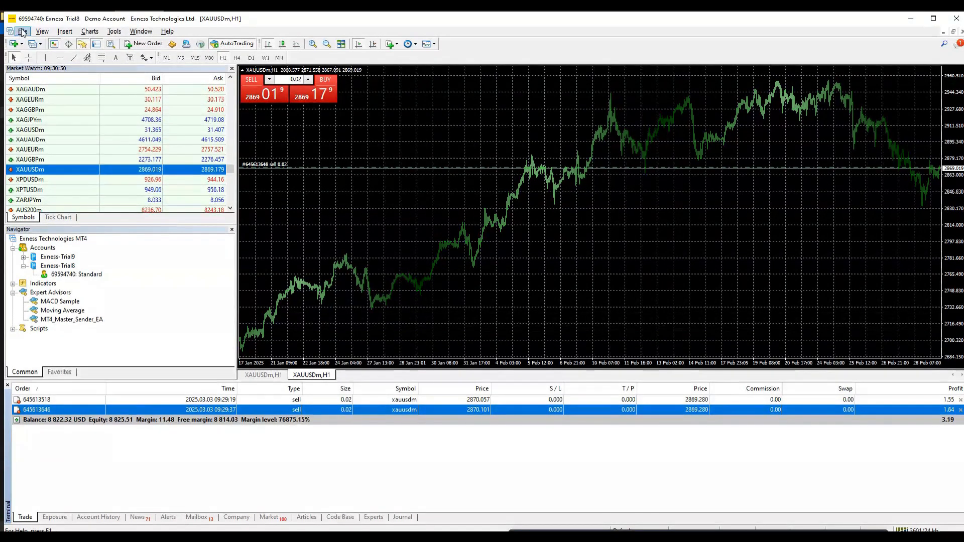
click(10, 32)
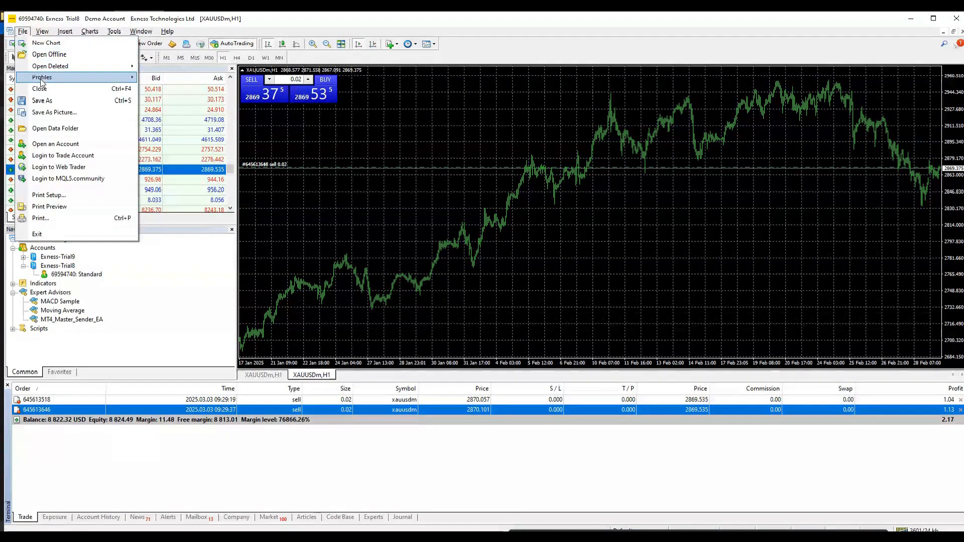
click(55, 128)
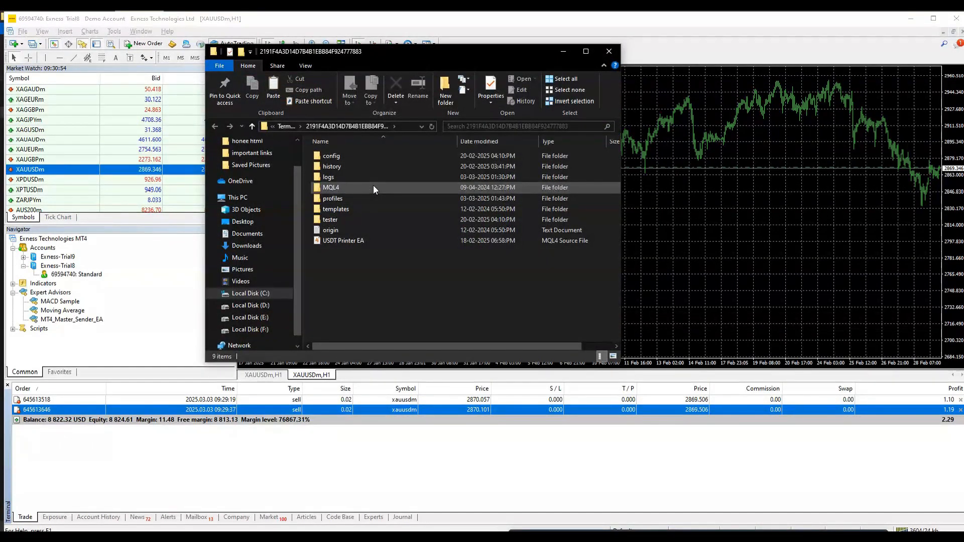
double_click(374, 187)
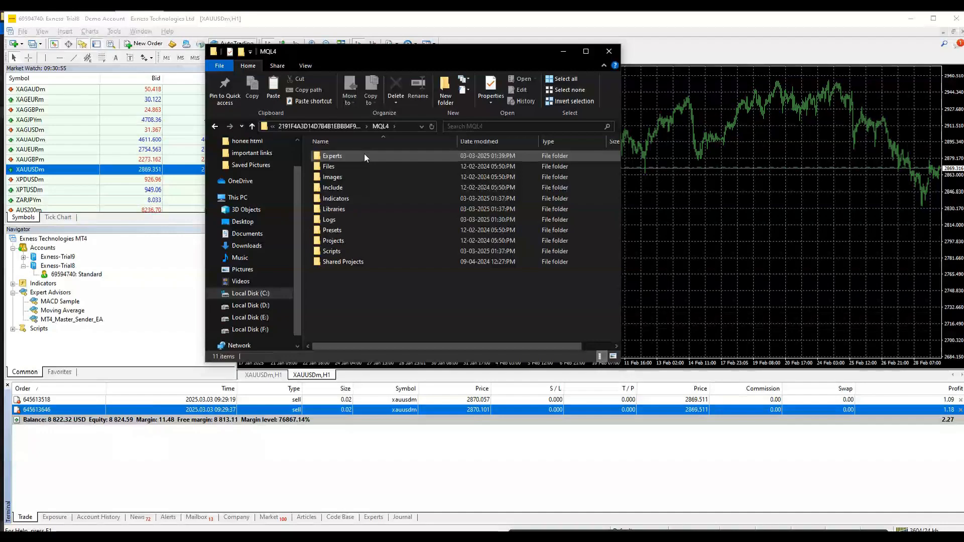
double_click(363, 156)
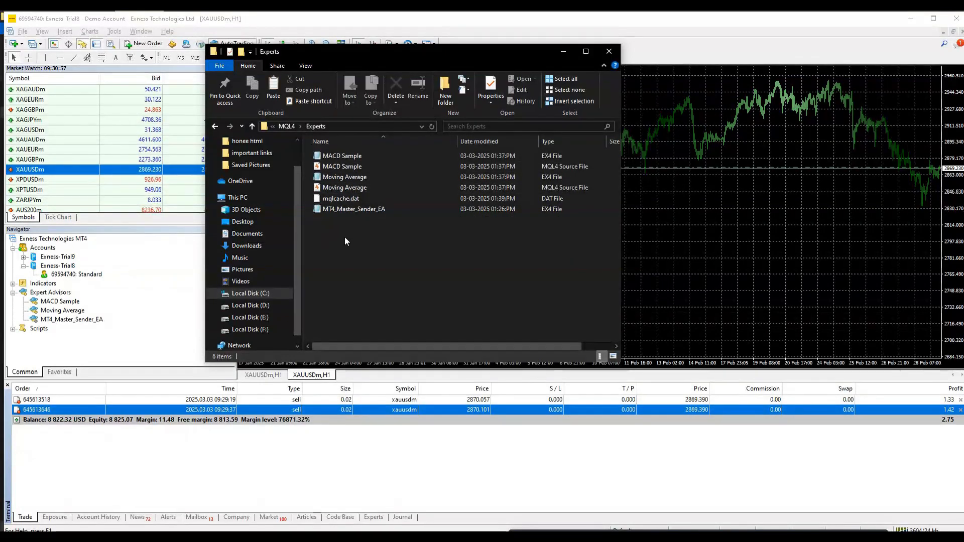
right_click(344, 236)
click(371, 309)
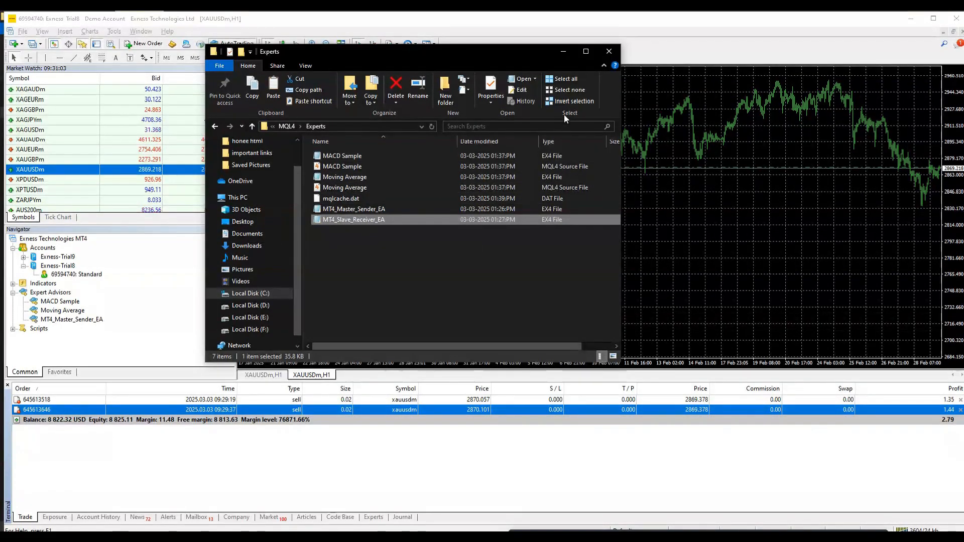
click(613, 53)
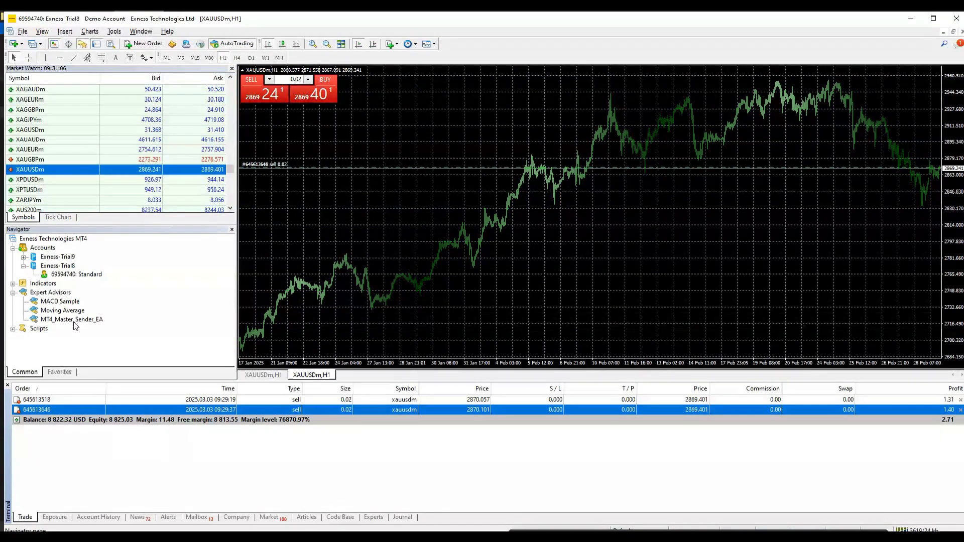
- Refresh MT4's advisors, attach MT5_Master_Sender_EA to MT5's XAUUSD chart, and dismiss the not-allowed alert
right_click(50, 292)
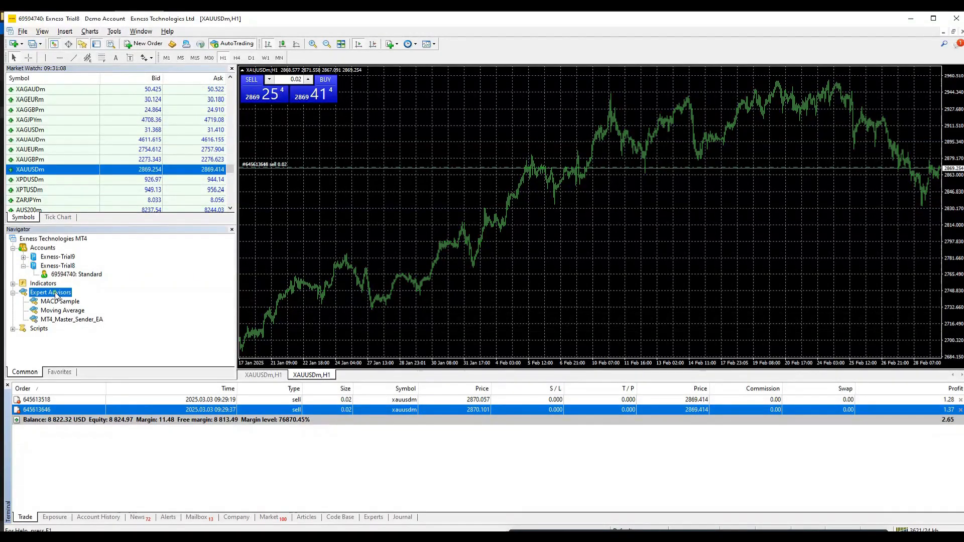
click(81, 334)
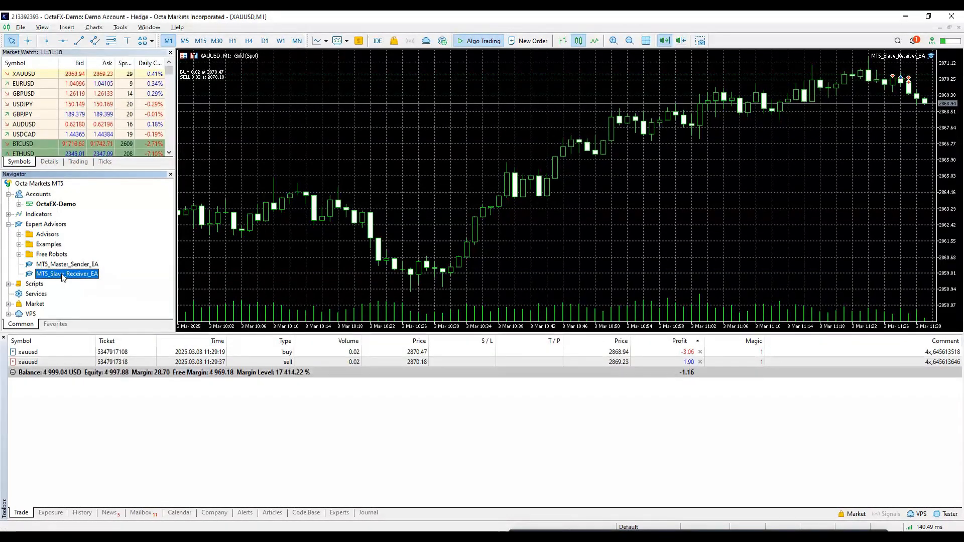
click(65, 265)
double_click(66, 269)
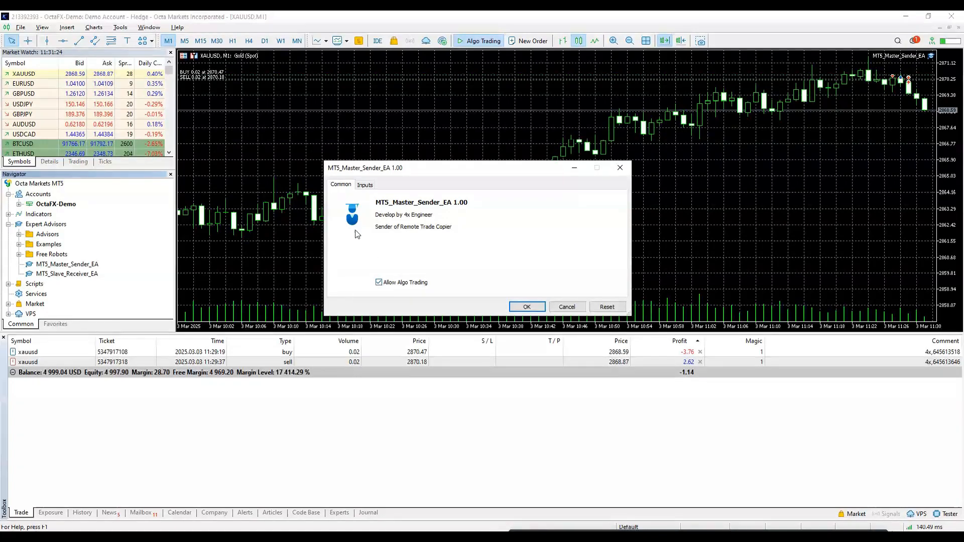
click(365, 186)
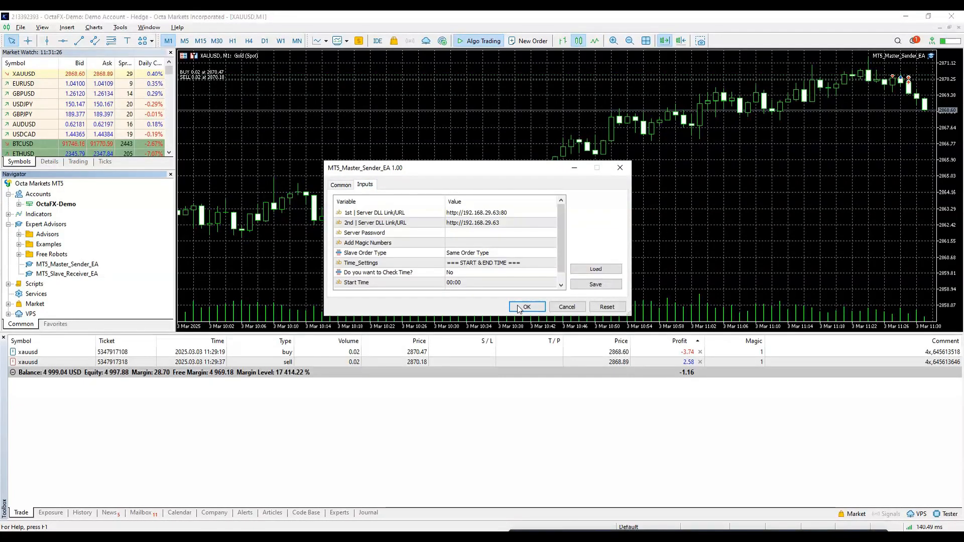
click(525, 307)
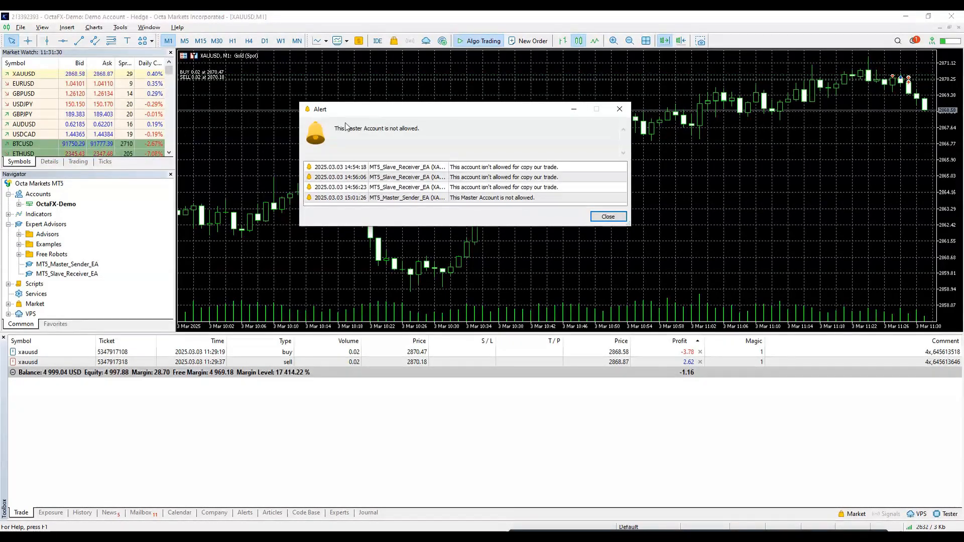
click(608, 217)
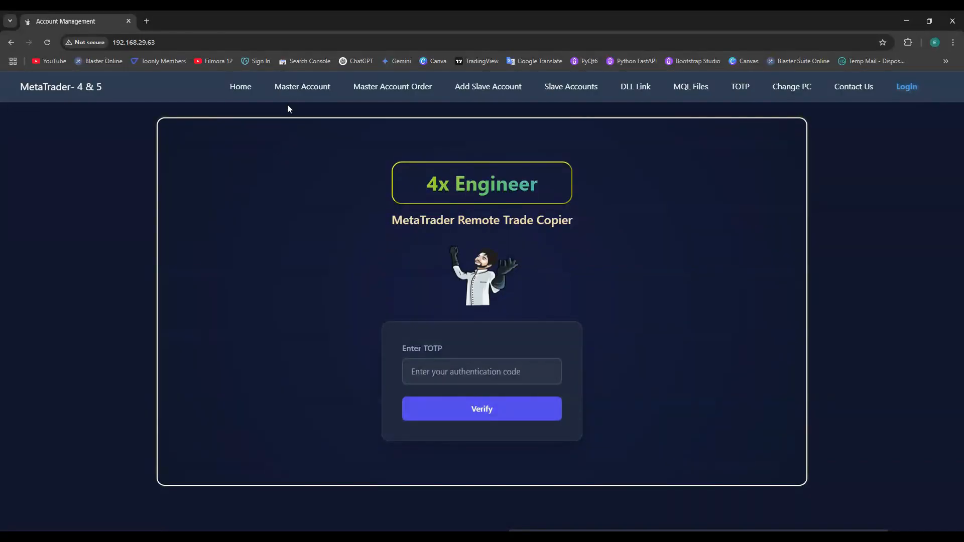
- Replace the web panel's master account number with the MT5 account's number and save it
click(293, 95)
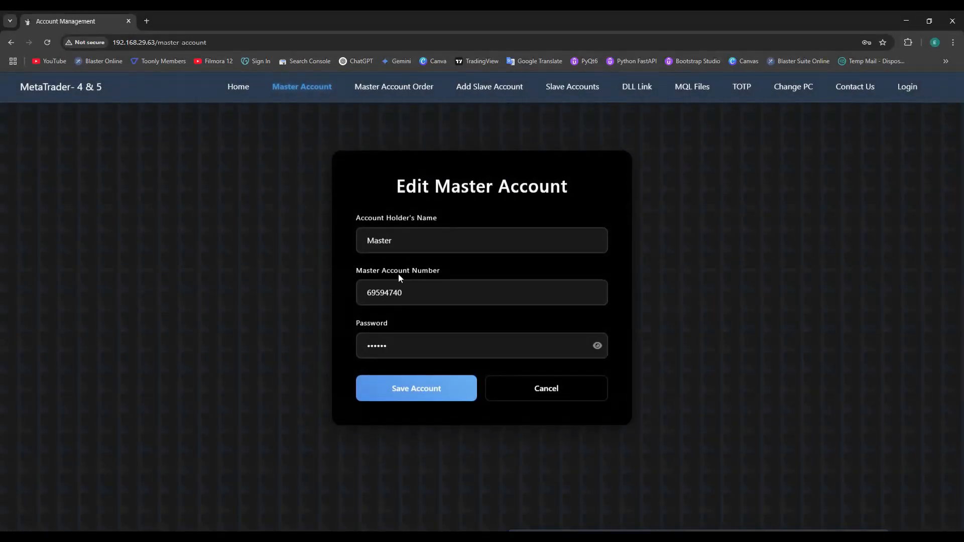
drag(408, 295, 366, 296)
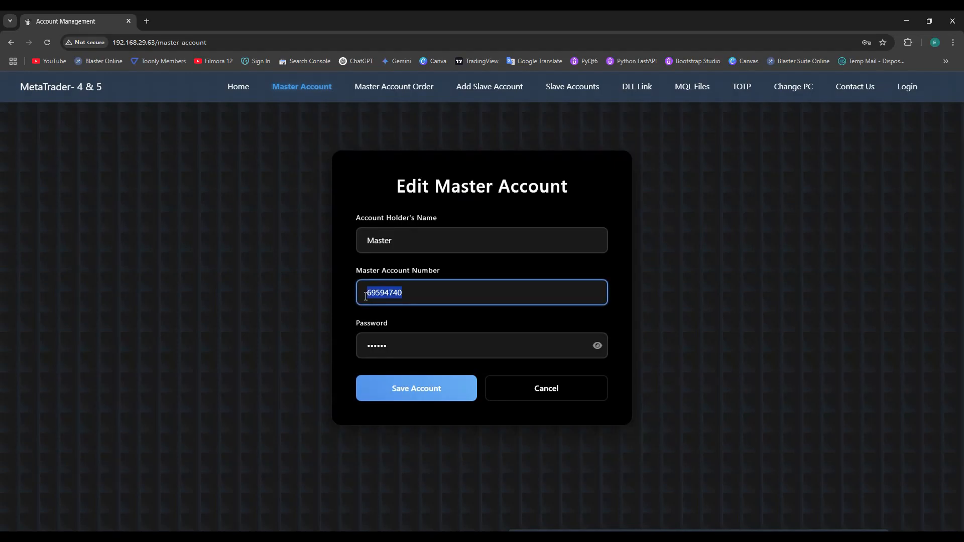
key(ctrl+v)
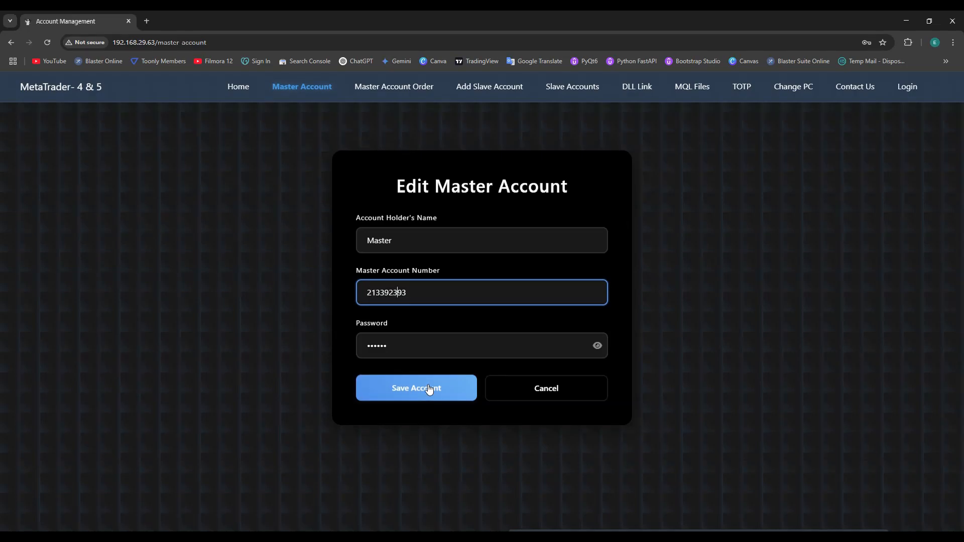
click(597, 346)
double_click(462, 338)
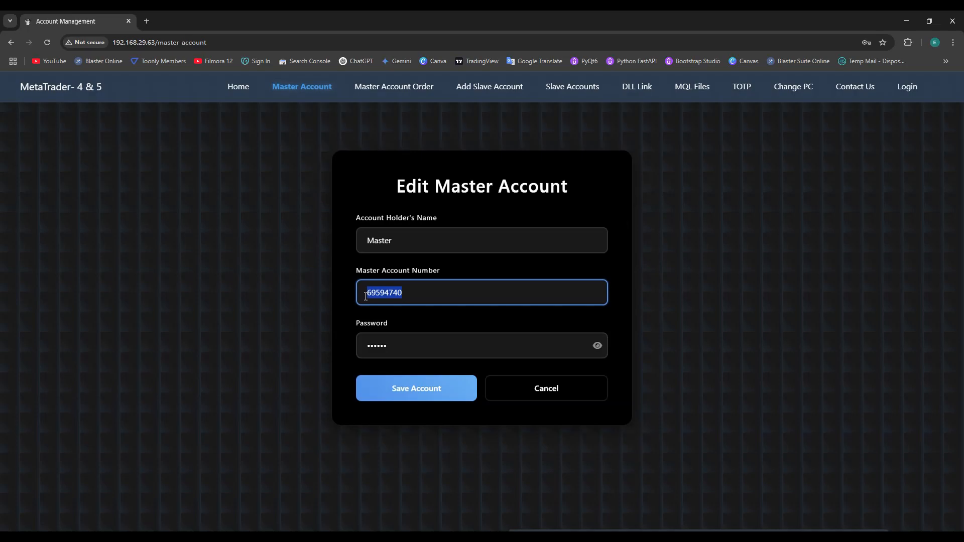
click(411, 393)
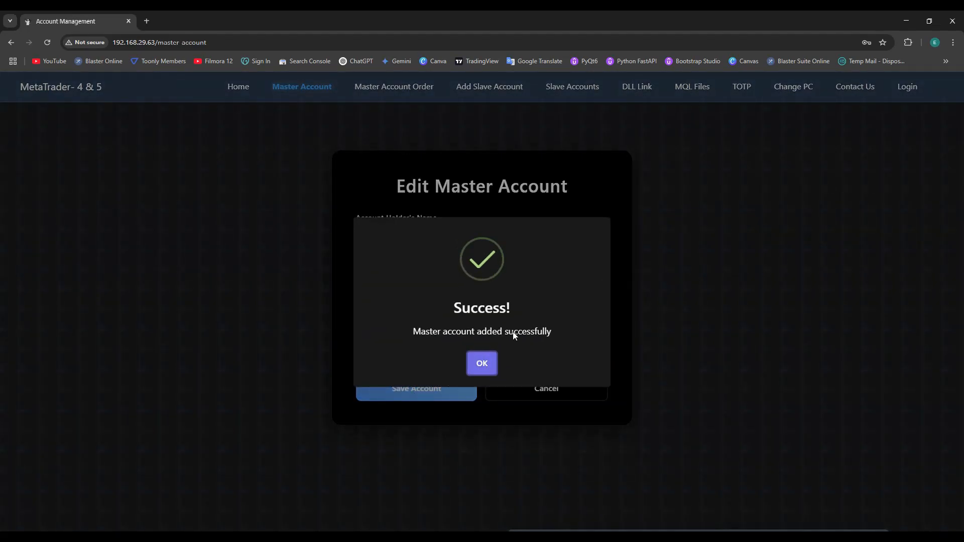
click(489, 362)
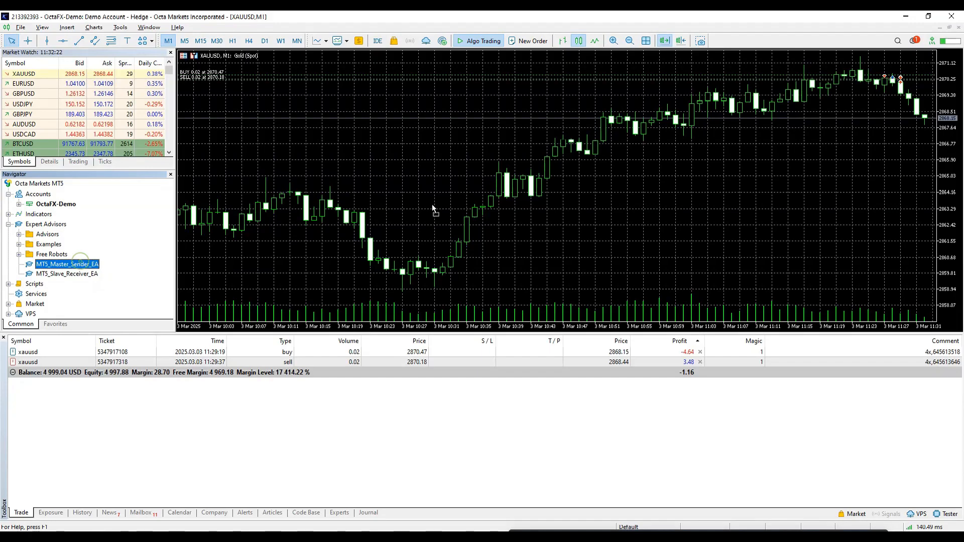
- Drag MT5_Master_Sender_EA onto the gold chart, enter the server password in its inputs, and confirm
drag(432, 204, 505, 195)
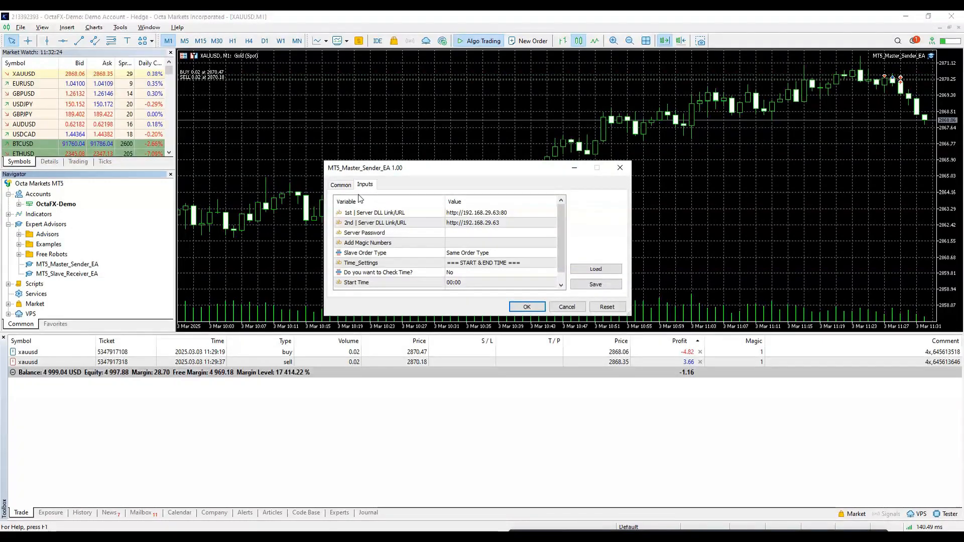
click(340, 185)
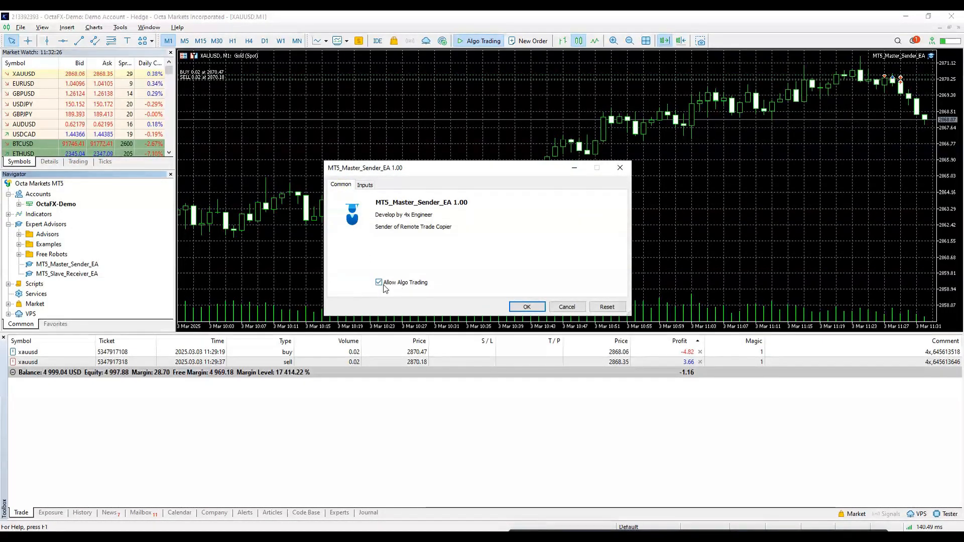
click(365, 185)
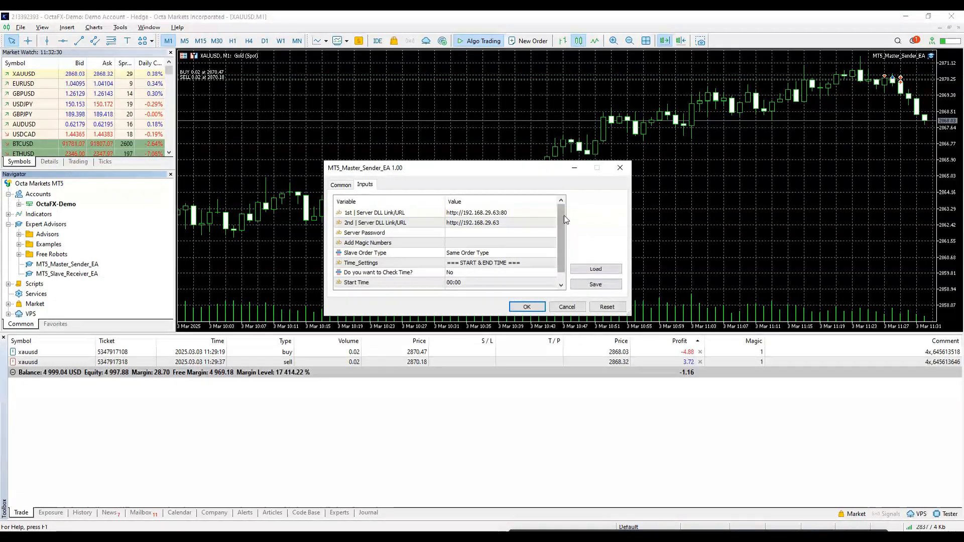
double_click(451, 233)
text(123)
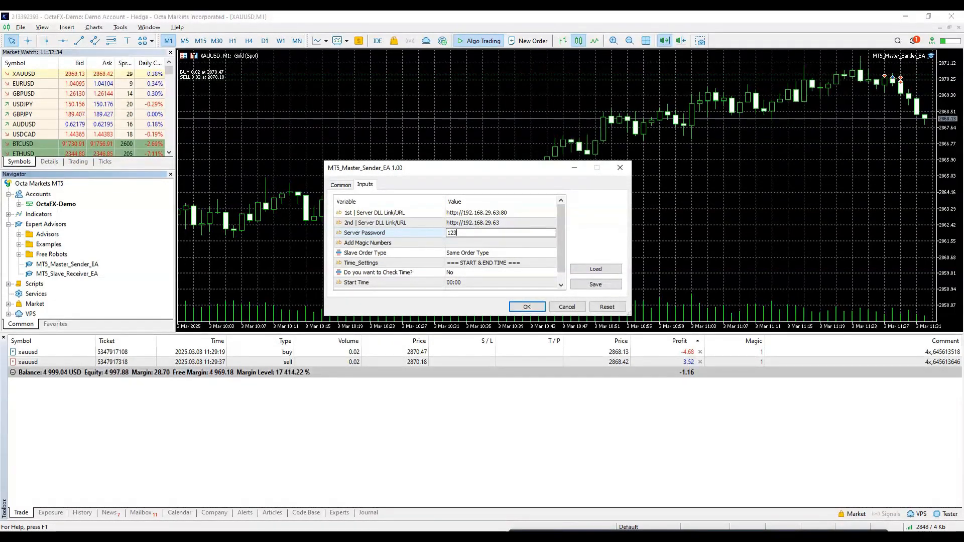
text(456)
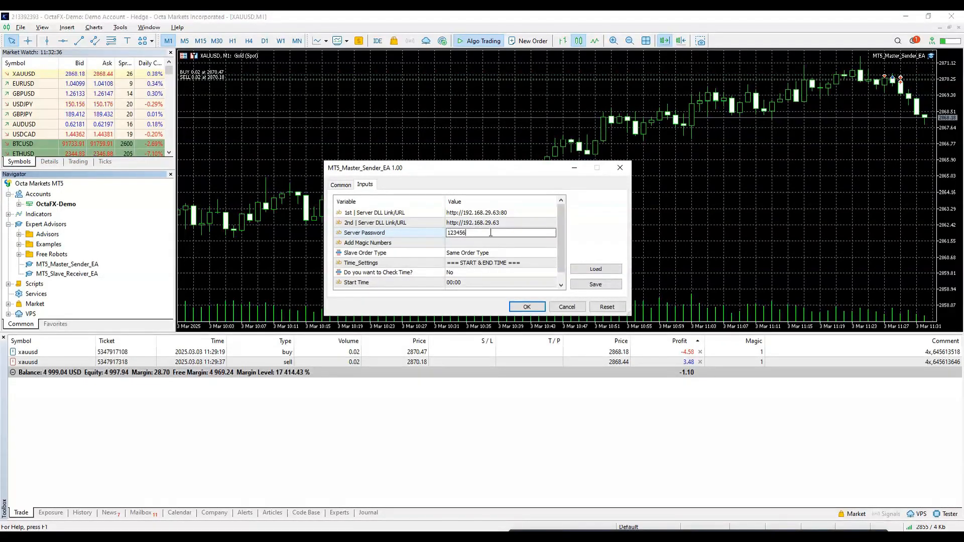
drag(561, 246, 563, 254)
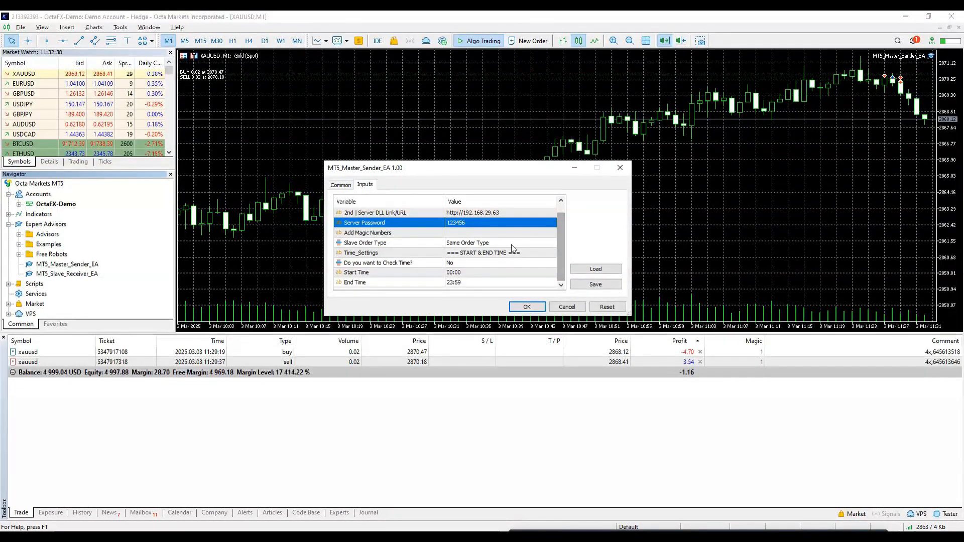
click(526, 306)
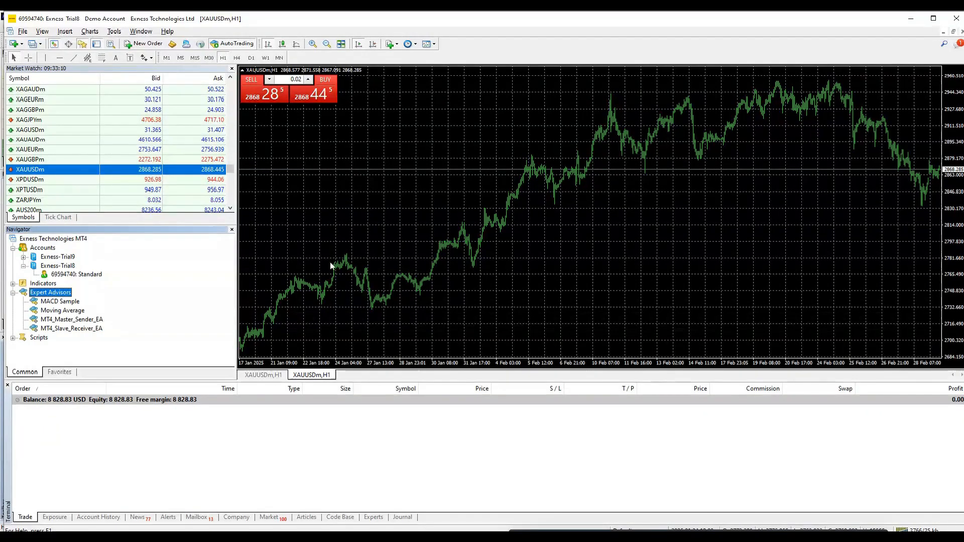
- Attach MT4_Slave_Receiver_EA to the MT4 XAUUSD chart after reviewing its permissions and server DLL links
click(83, 328)
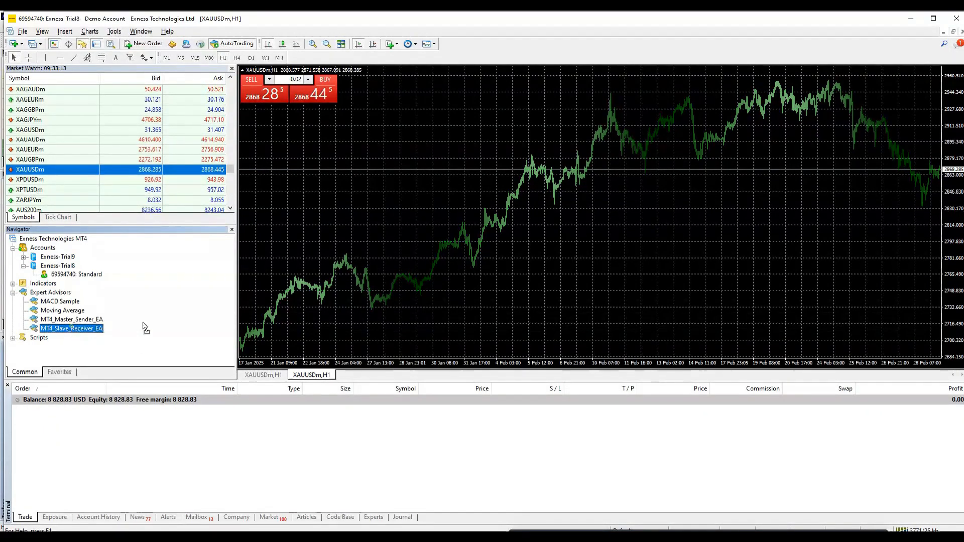
drag(83, 328, 438, 237)
click(295, 155)
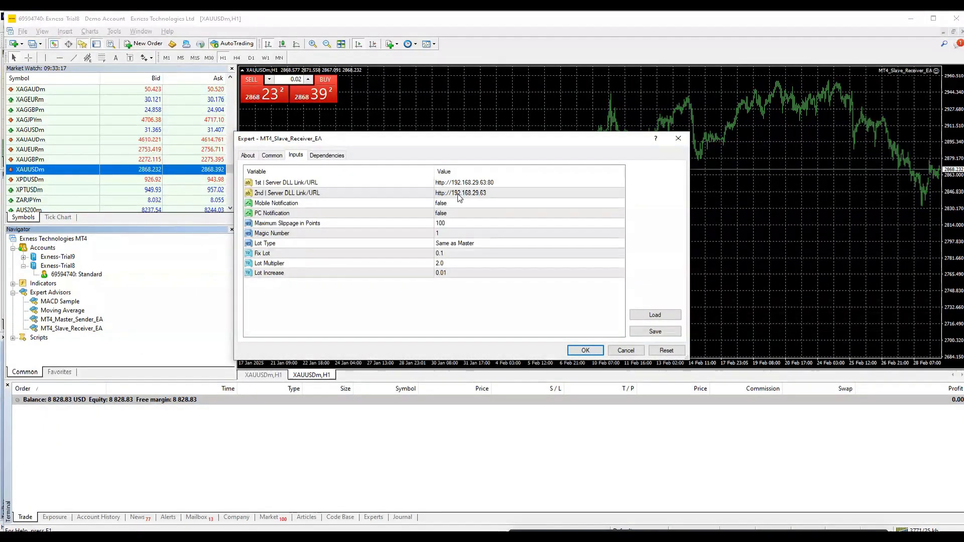
click(272, 155)
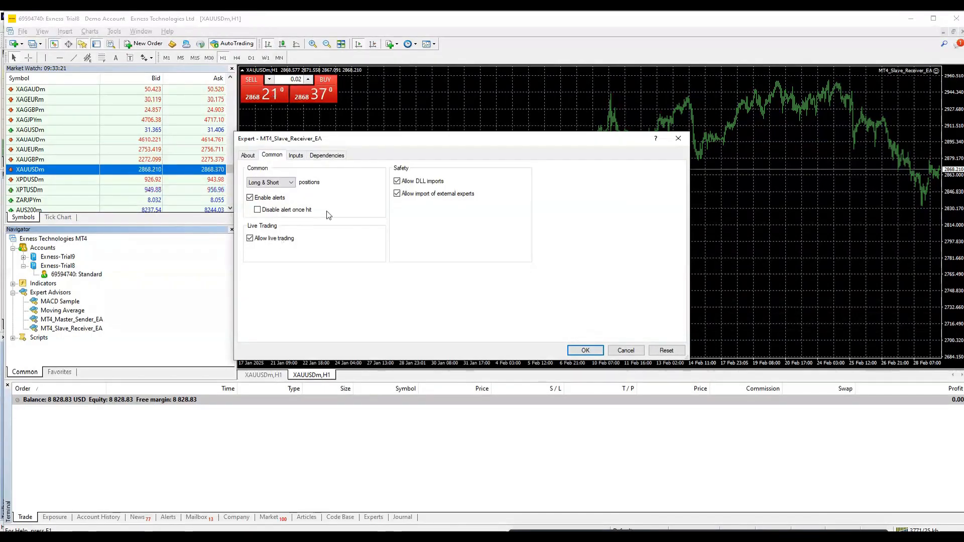
click(295, 155)
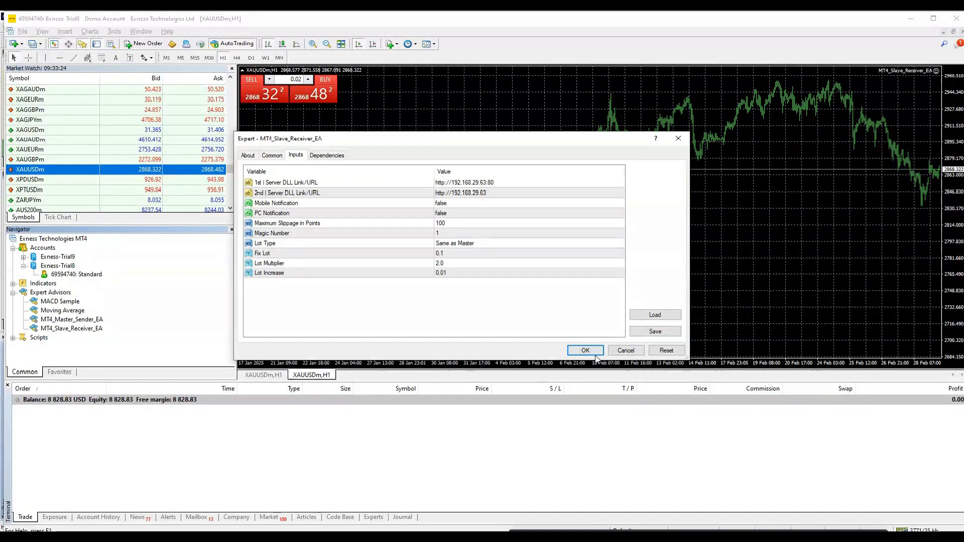
click(472, 193)
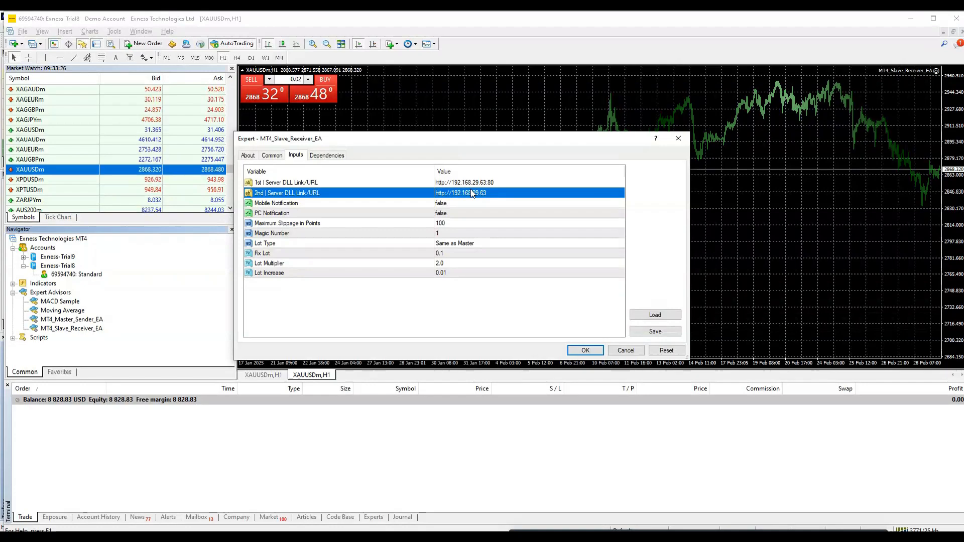
click(465, 183)
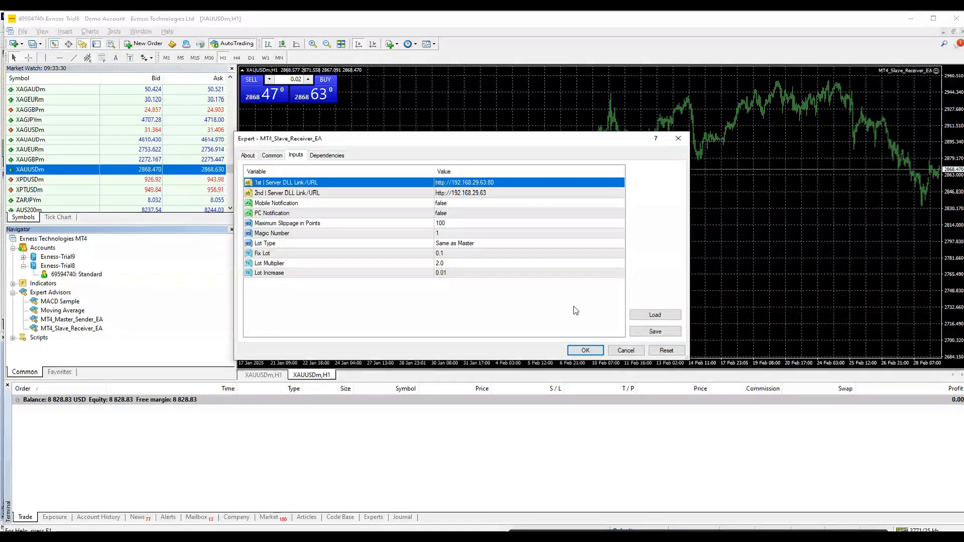
click(585, 350)
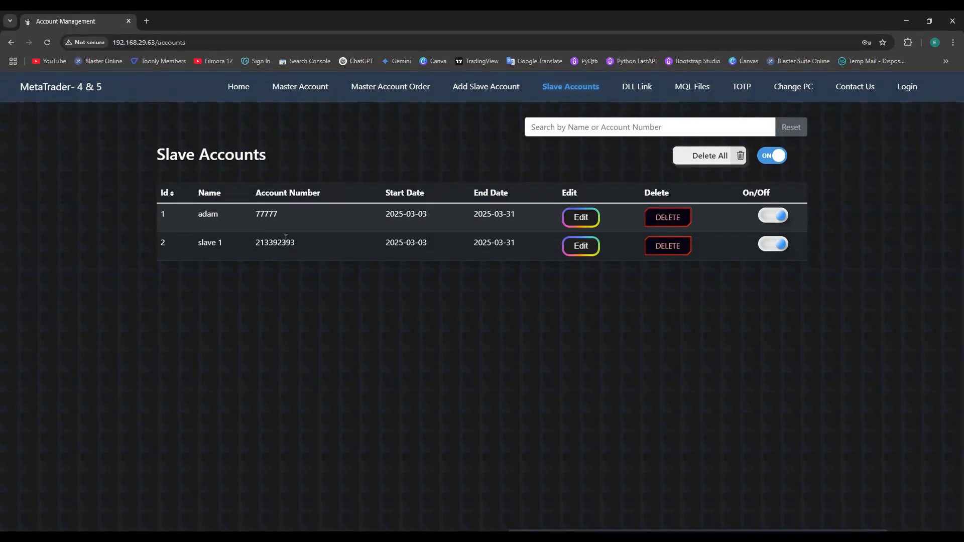
- Replace slave 1's account number with the MT4 demo account's number and save it
click(574, 245)
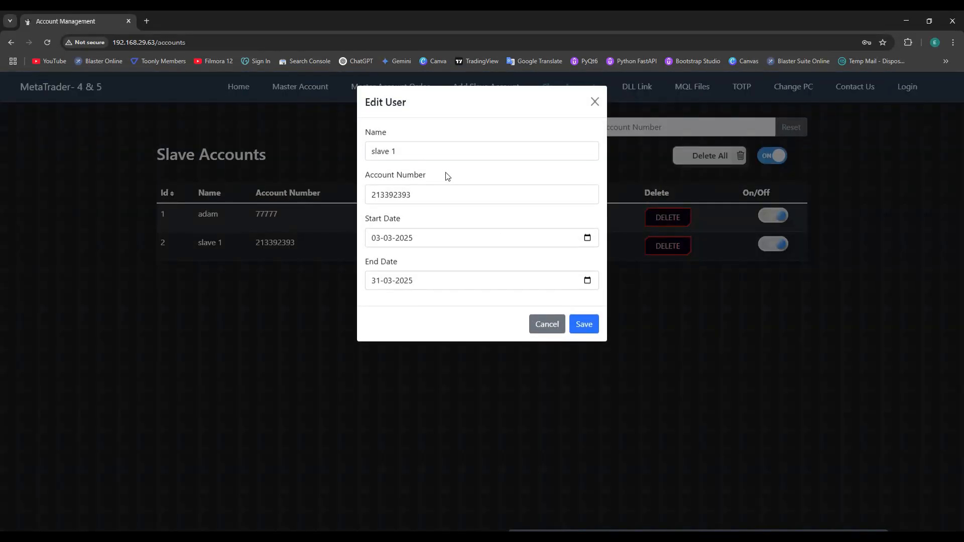
drag(442, 195, 329, 204)
key(BackSpace)
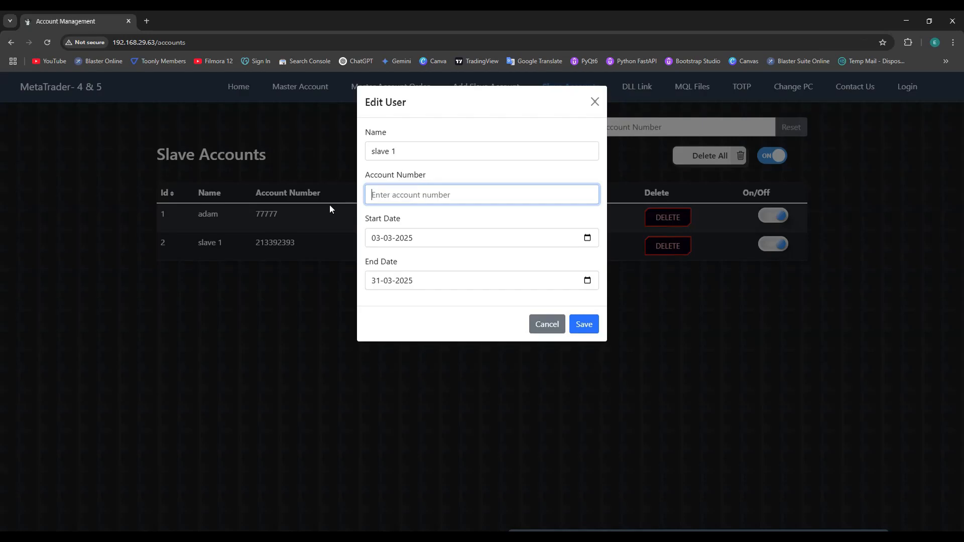
key(alt+Tab)
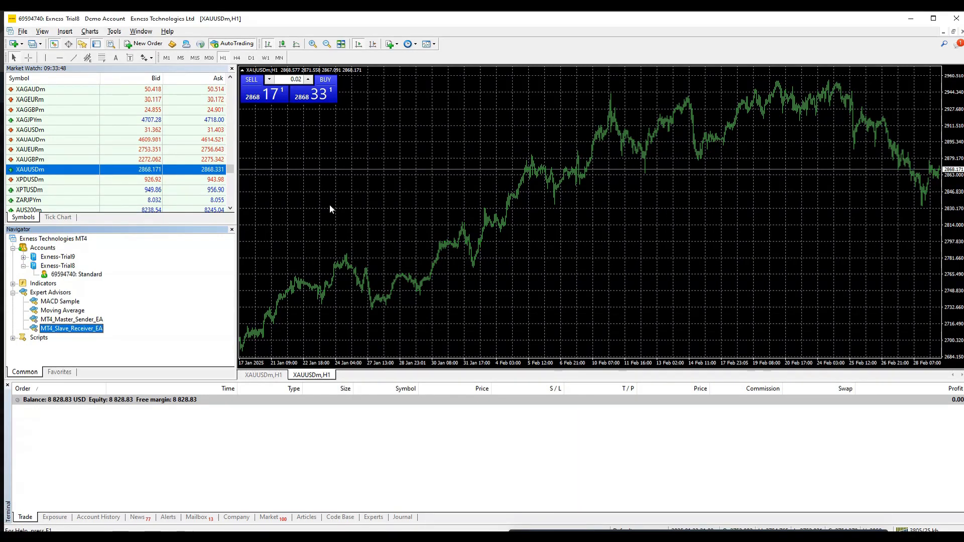
key(alt+Tab)
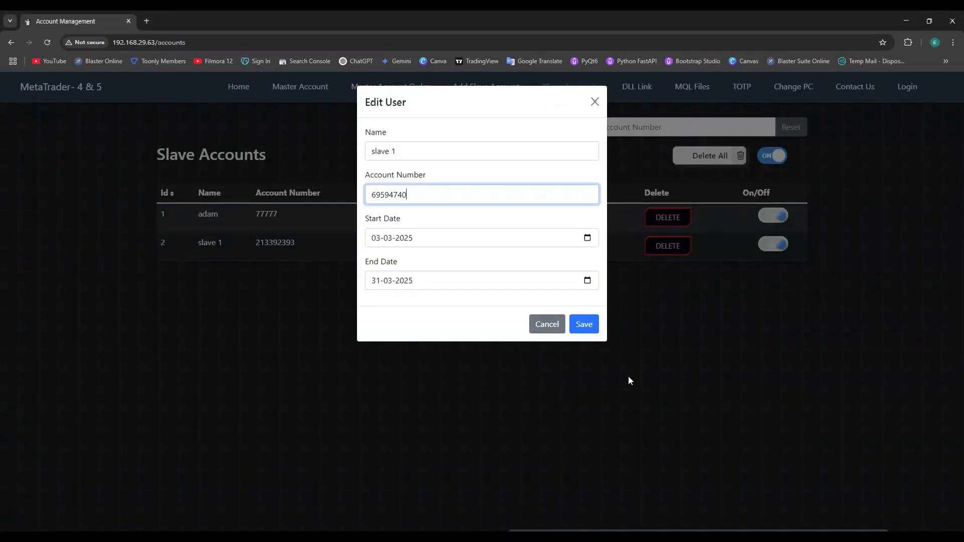
click(587, 327)
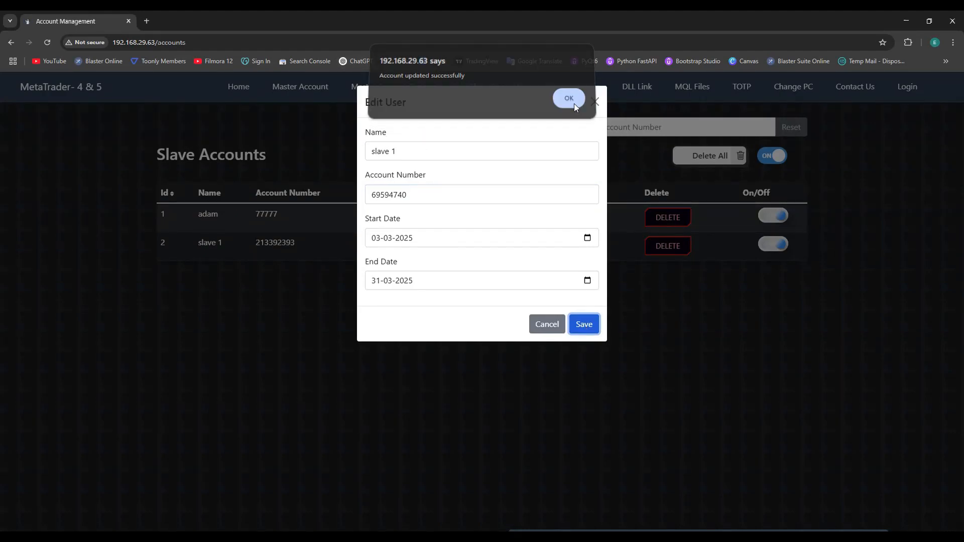
key(alt+Tab)
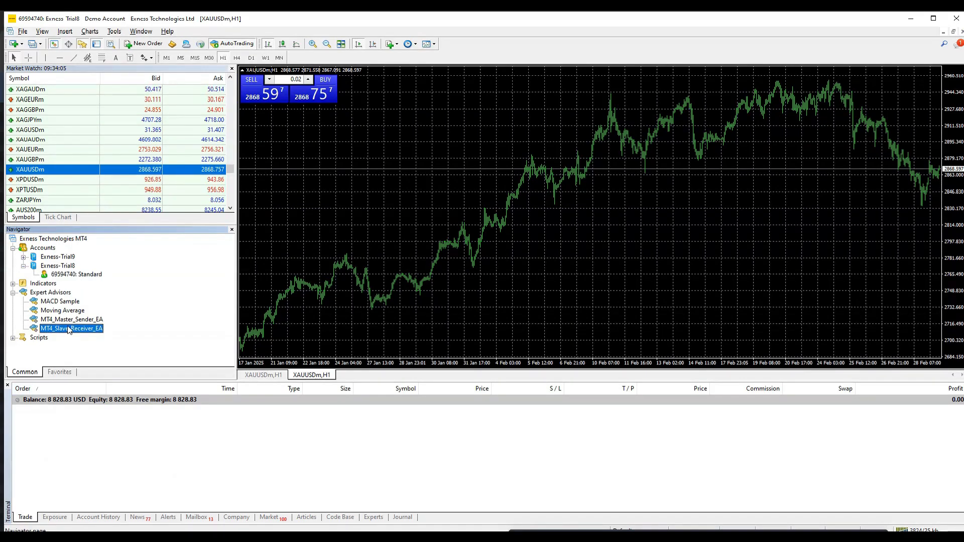
- Reattach MT4_Slave_Receiver_EA to the MT4 chart
drag(70, 328, 377, 204)
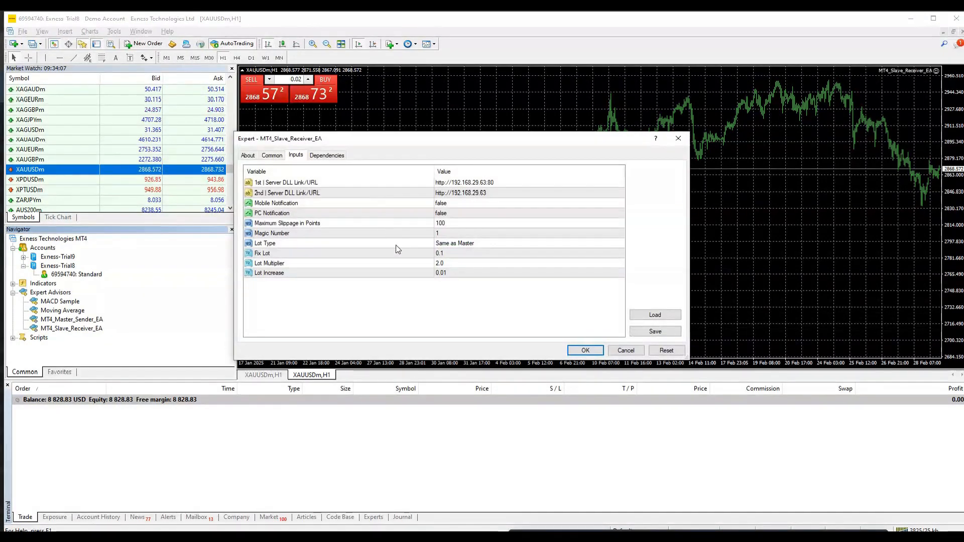
click(272, 155)
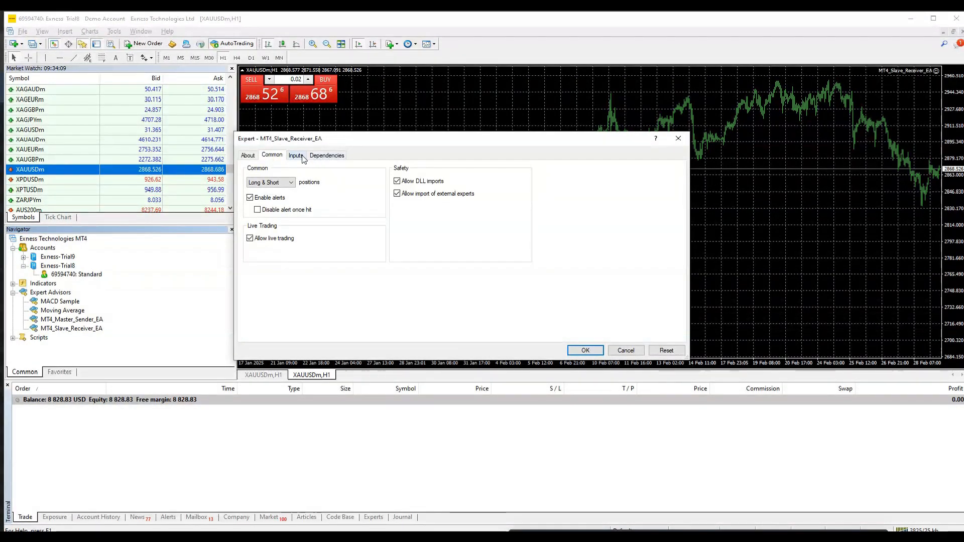
key(ctrl+Tab)
click(585, 350)
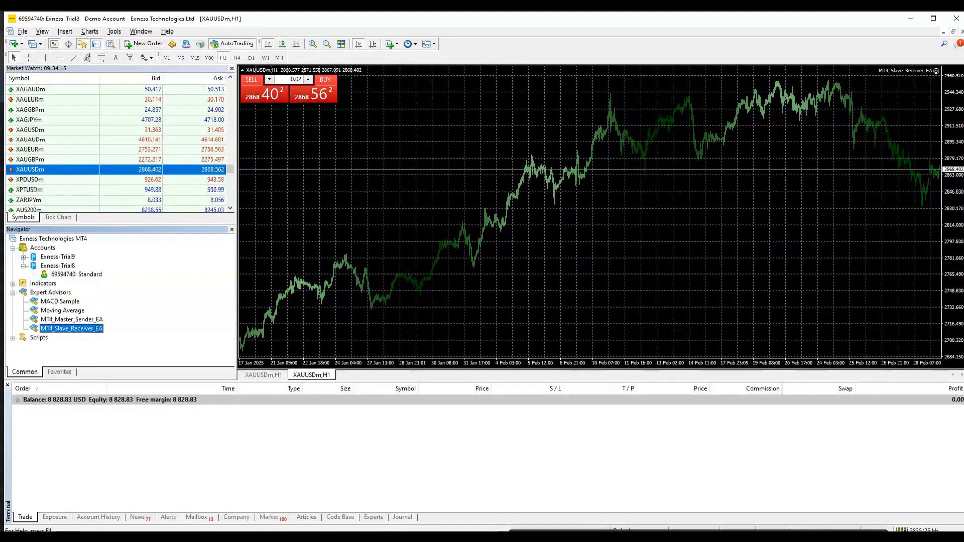
- Show MT5's one-click trading panel and set the lot size to 0.05
click(454, 481)
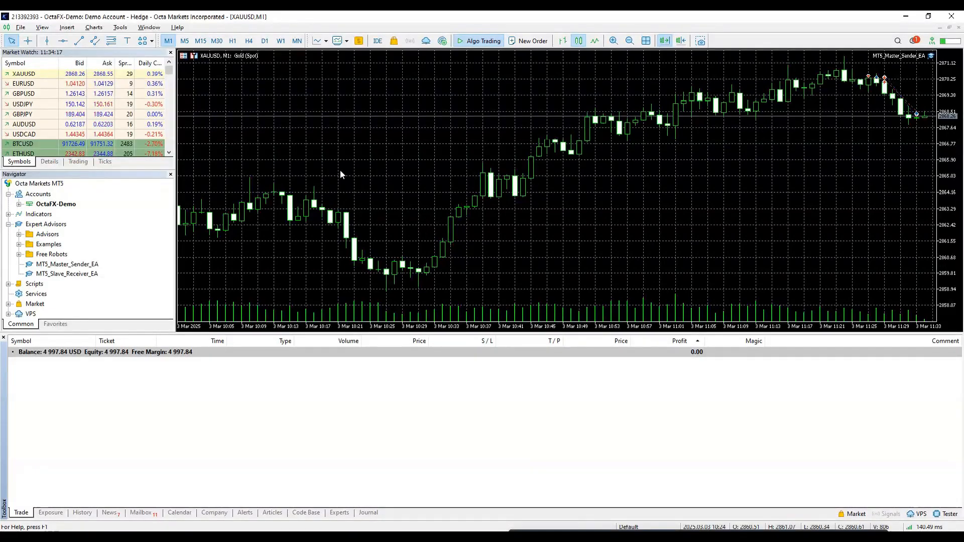
right_click(404, 149)
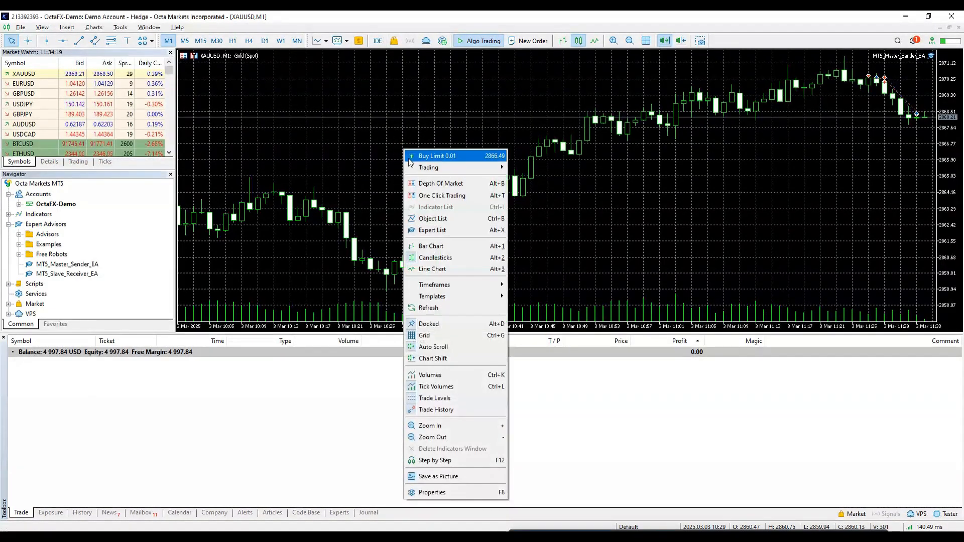
click(436, 195)
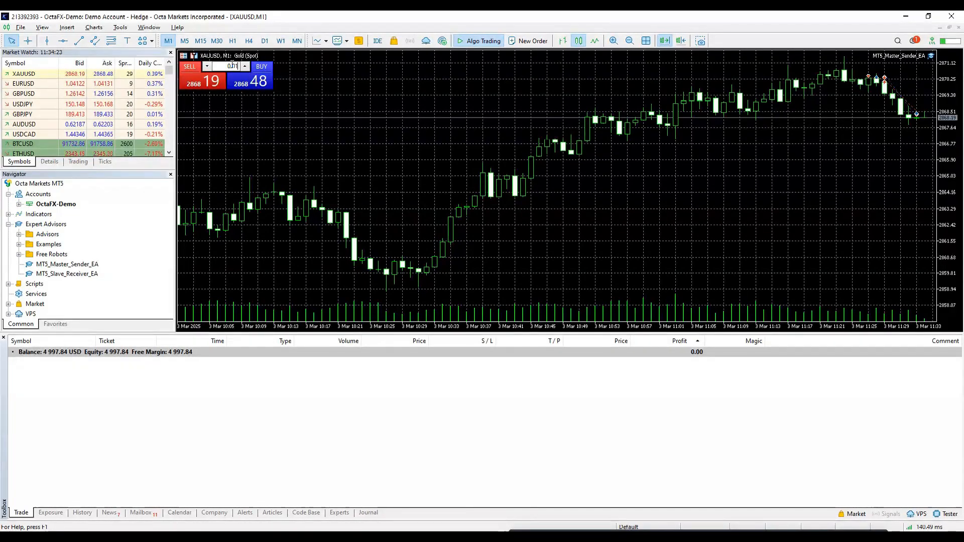
key(BackSpace)
text(5)
click(375, 152)
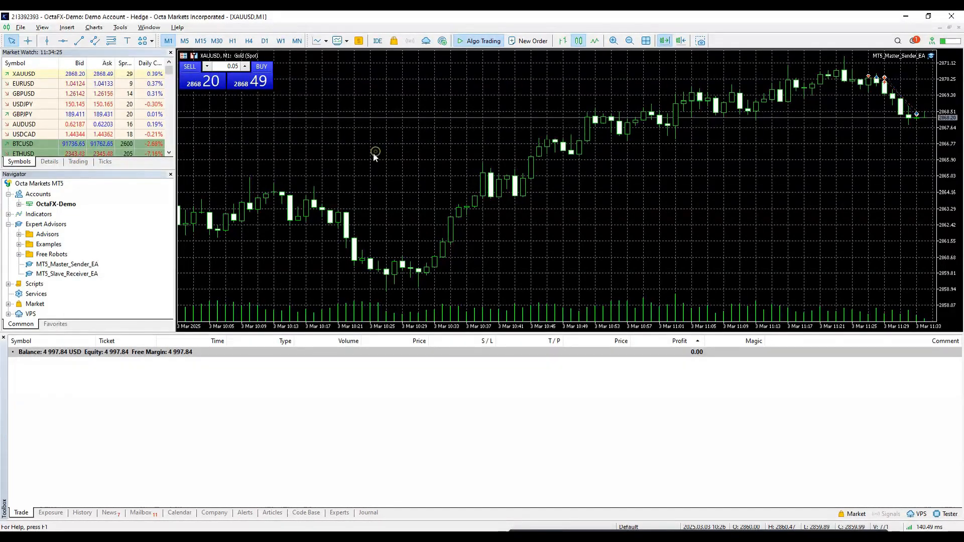
- Open two 0.05-lot XAUUSD sells in MT5 and verify the copied orders in MT4
click(201, 80)
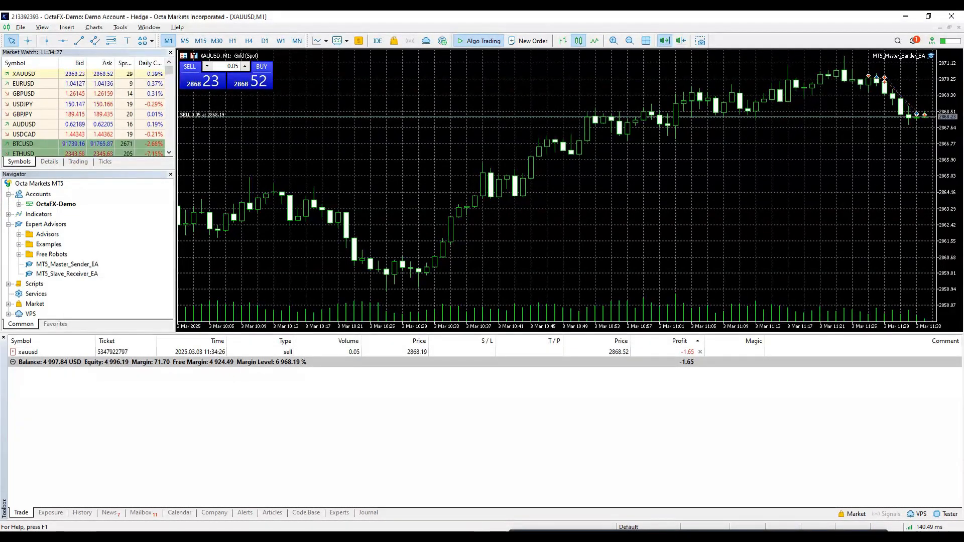
click(442, 537)
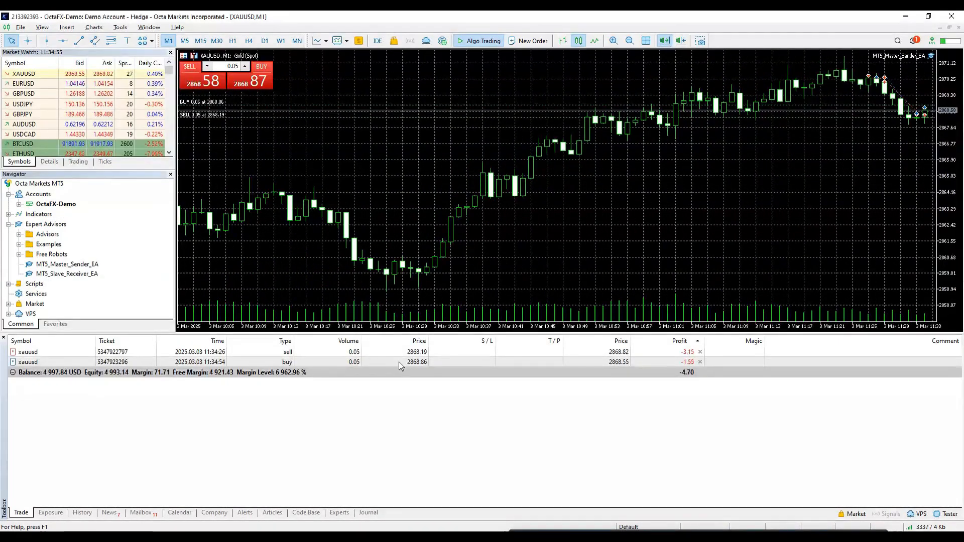
click(442, 536)
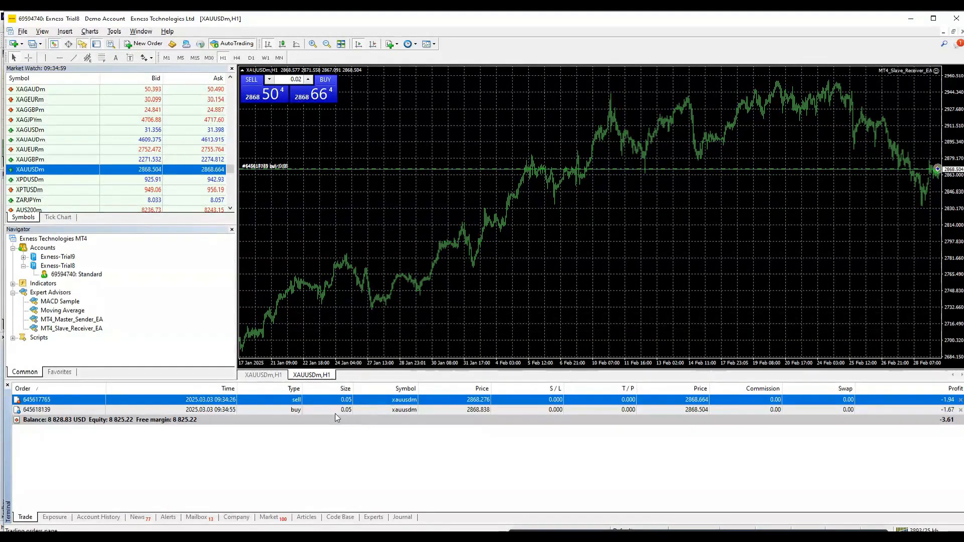
click(208, 80)
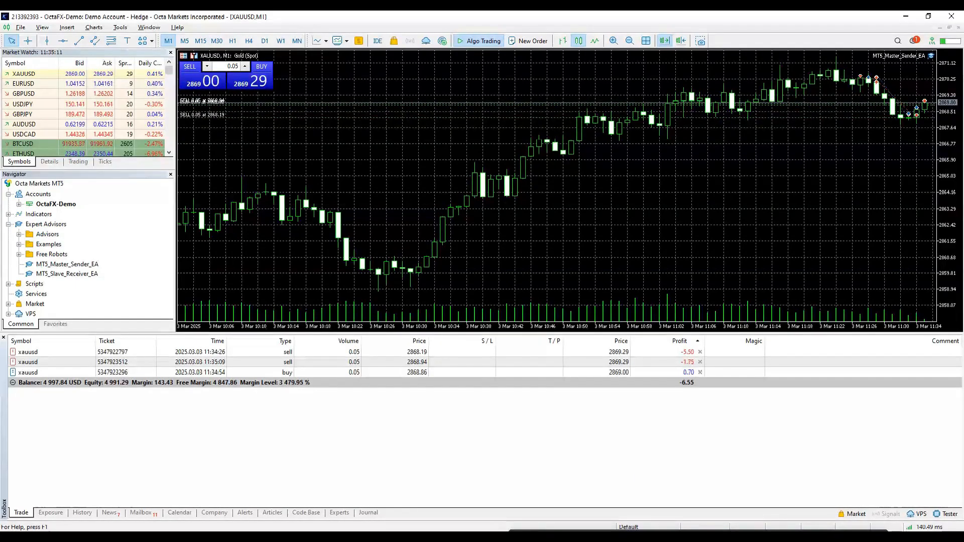
click(433, 536)
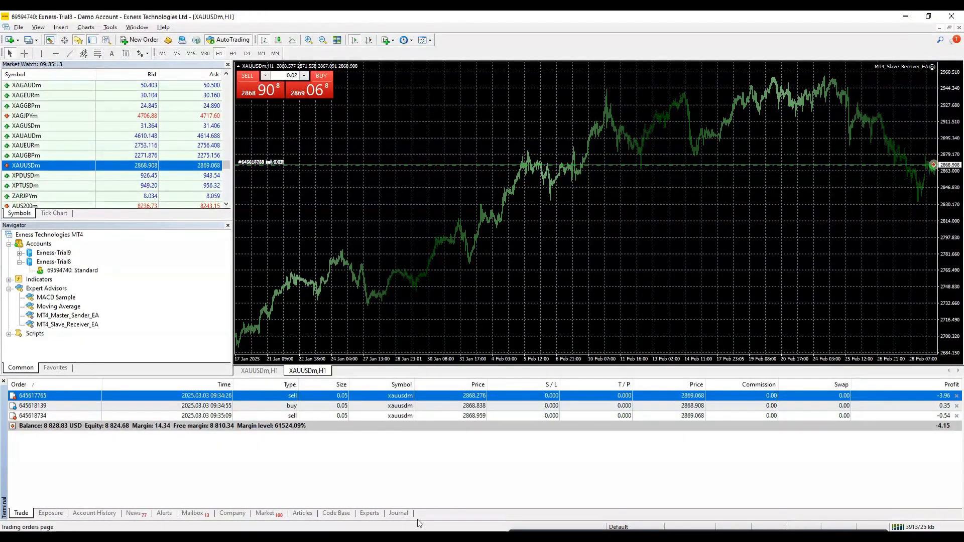
click(421, 536)
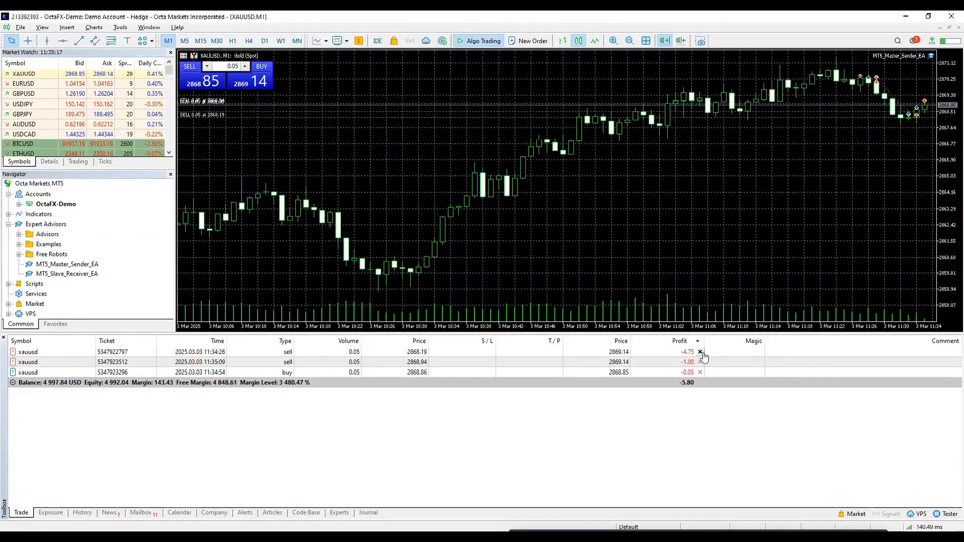
- Close all three open XAUUSD orders in MT5's Trade tab
click(701, 352)
click(701, 353)
click(700, 353)
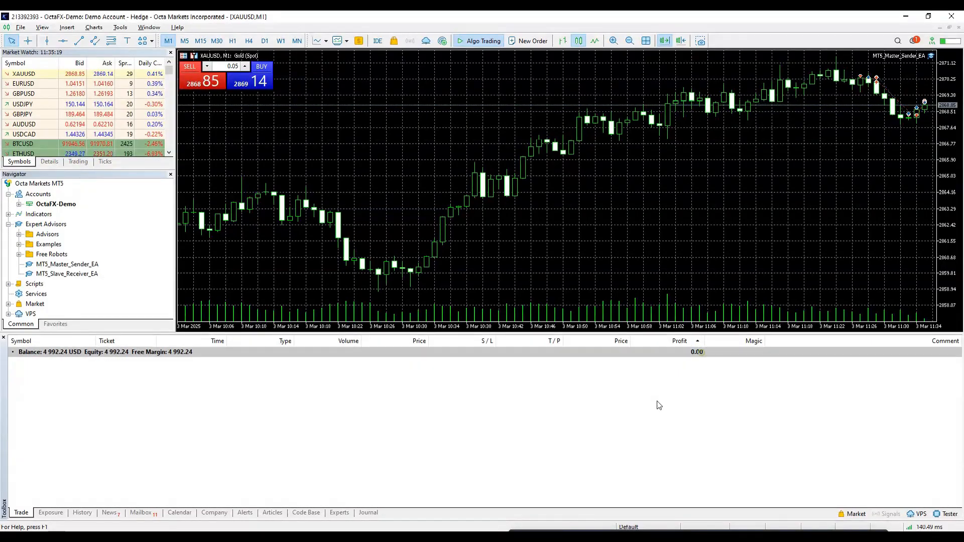
click(432, 537)
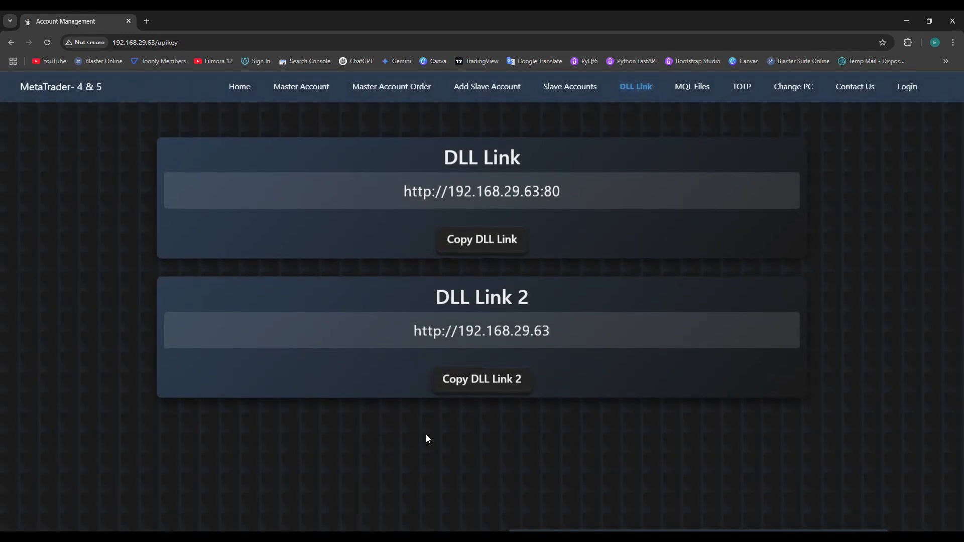
- In MT4, open the slave receiver EA's properties and select the 1st Server DLL Link value
mouse_move(435, 536)
click(435, 500)
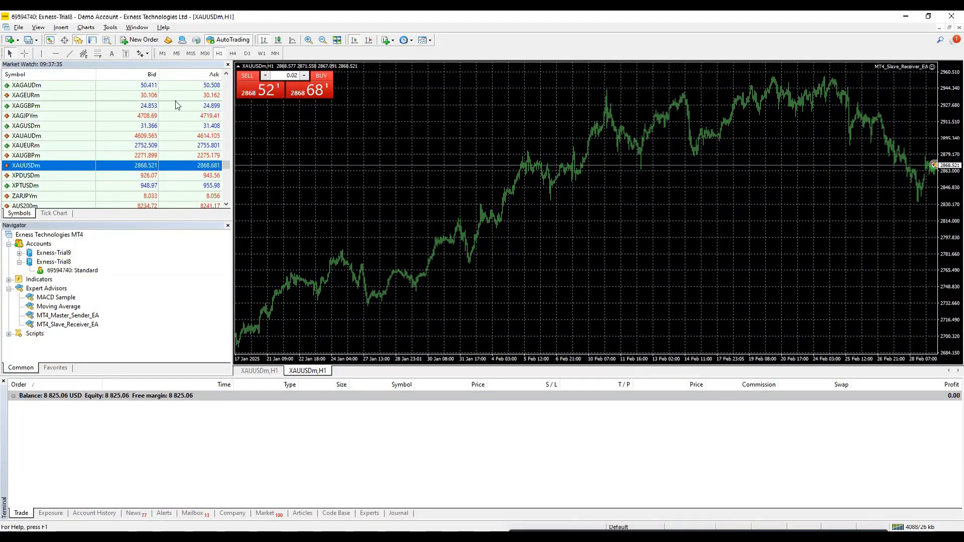
click(933, 66)
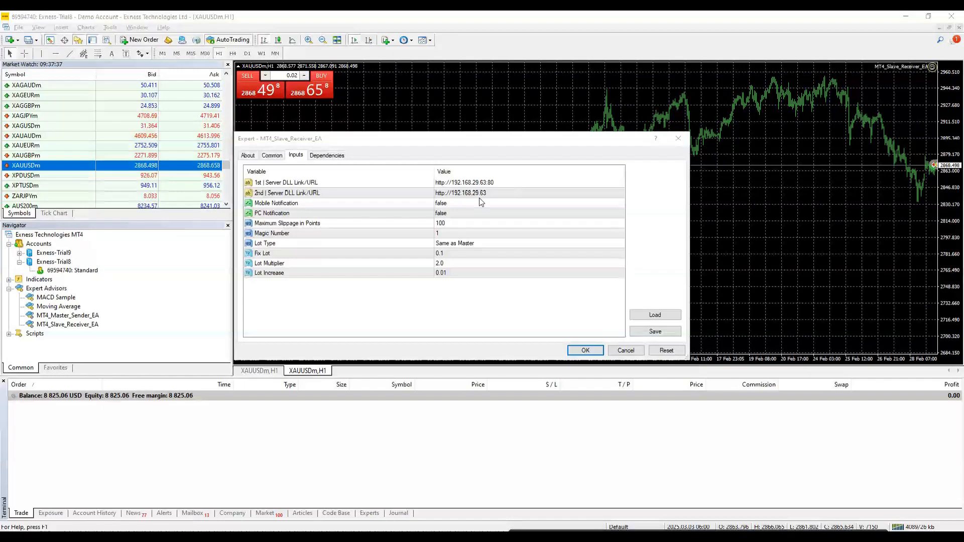
double_click(497, 182)
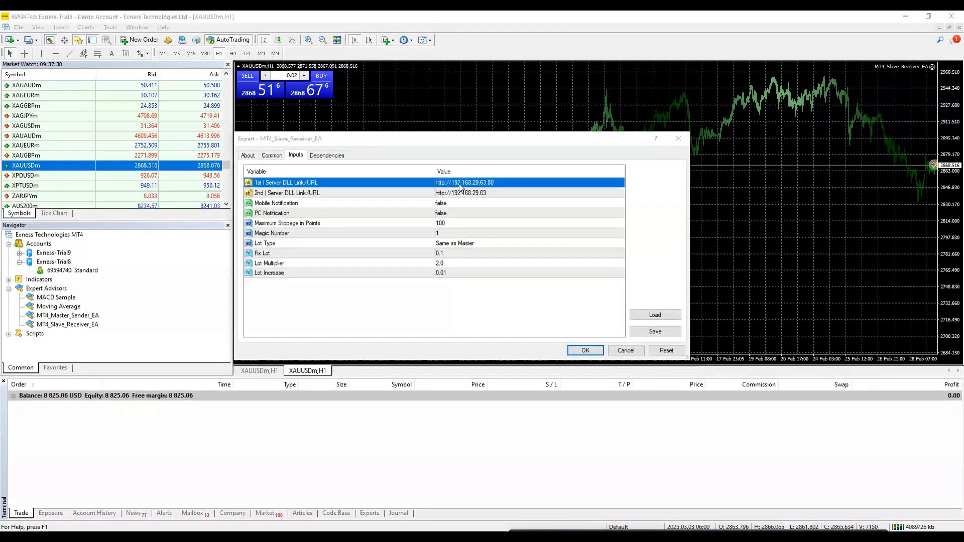
click(497, 182)
drag(507, 182, 429, 183)
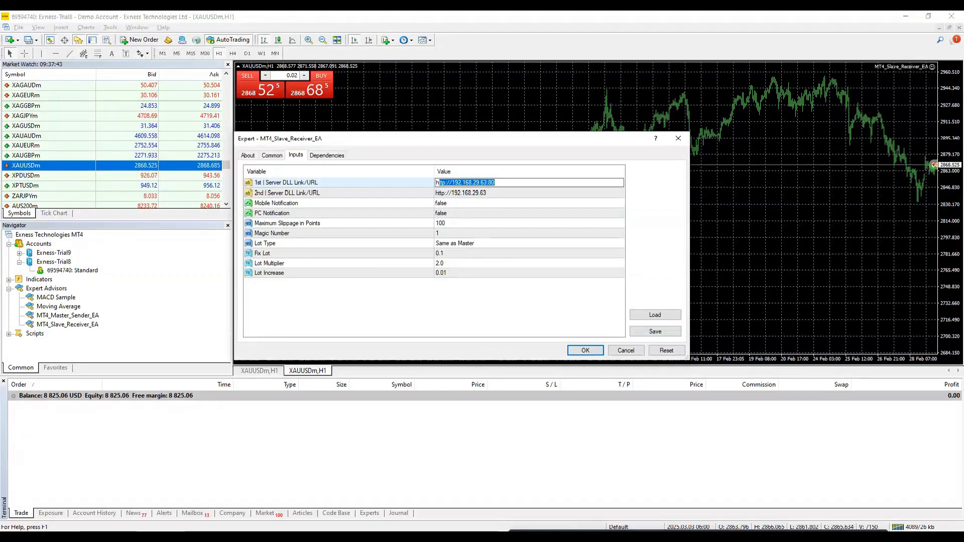
- Copy the DLL Link URL from the web panel and confirm the slave EA's input settings
key(alt+Tab)
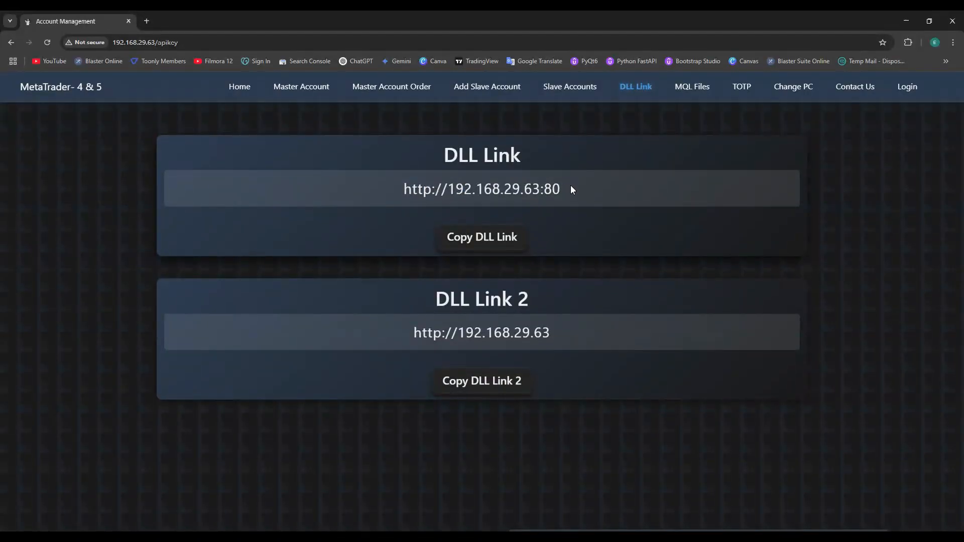
drag(571, 189, 439, 187)
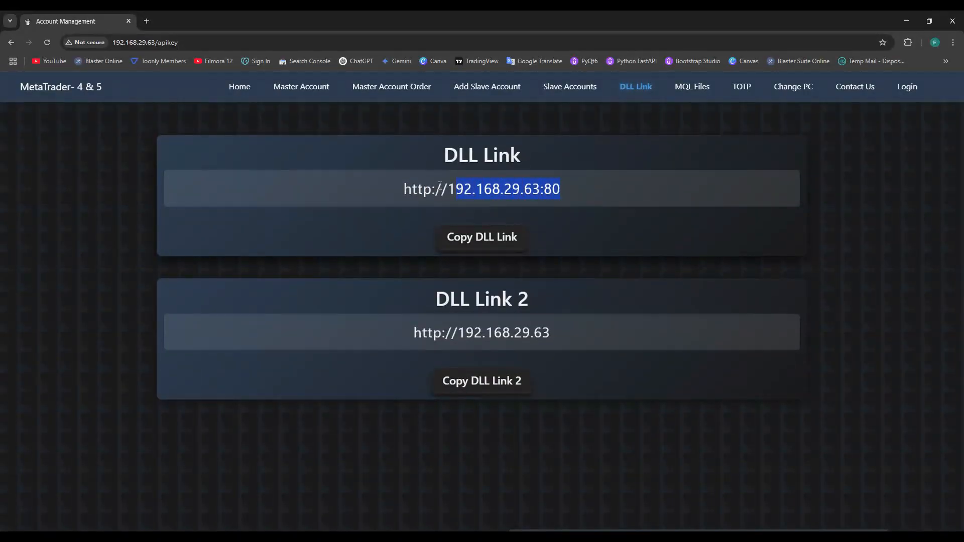
click(495, 240)
click(559, 115)
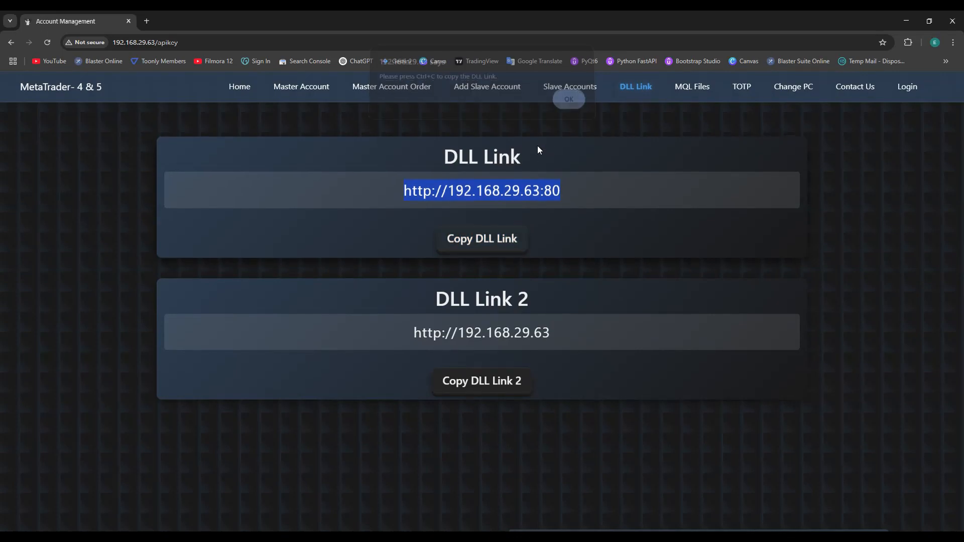
right_click(499, 186)
click(526, 195)
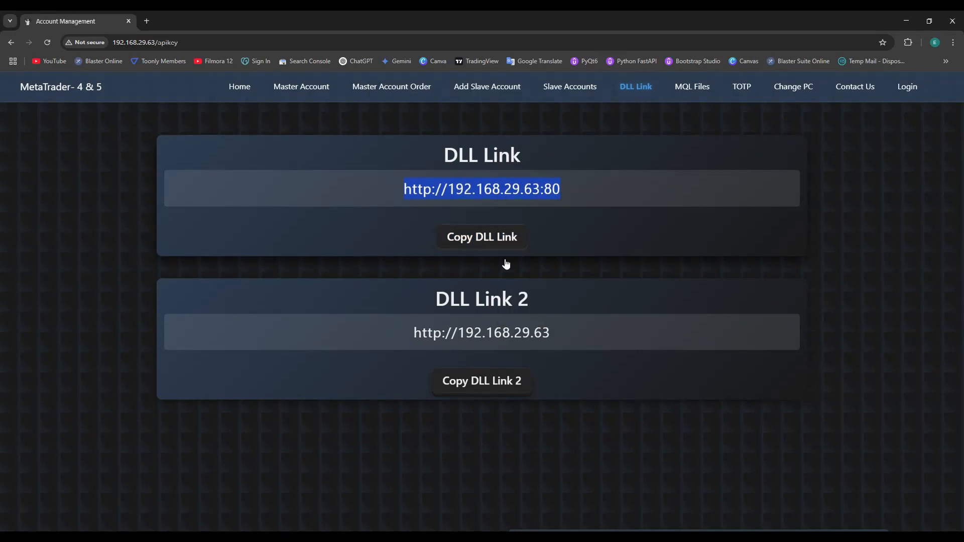
key(alt+Tab)
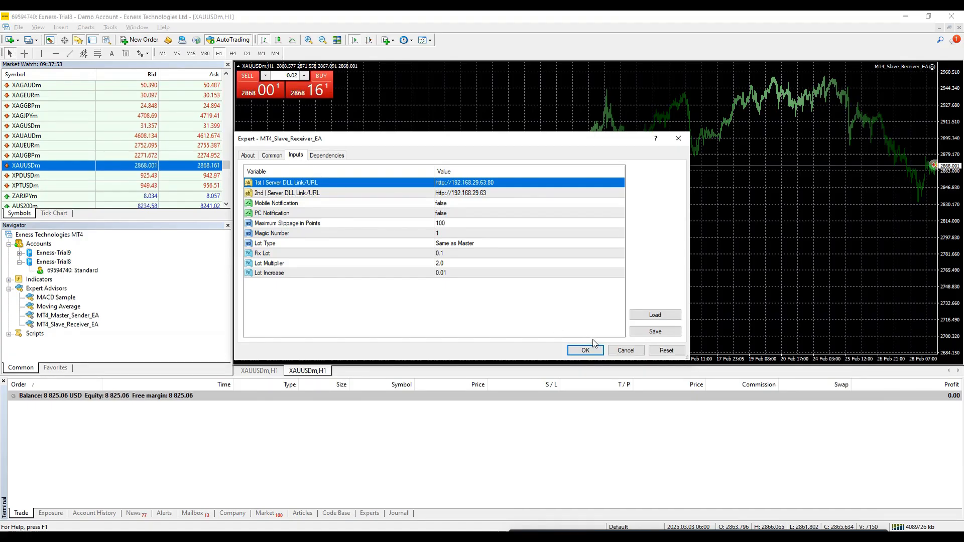
click(586, 351)
click(110, 27)
click(125, 100)
click(414, 318)
key(ctrl+v)
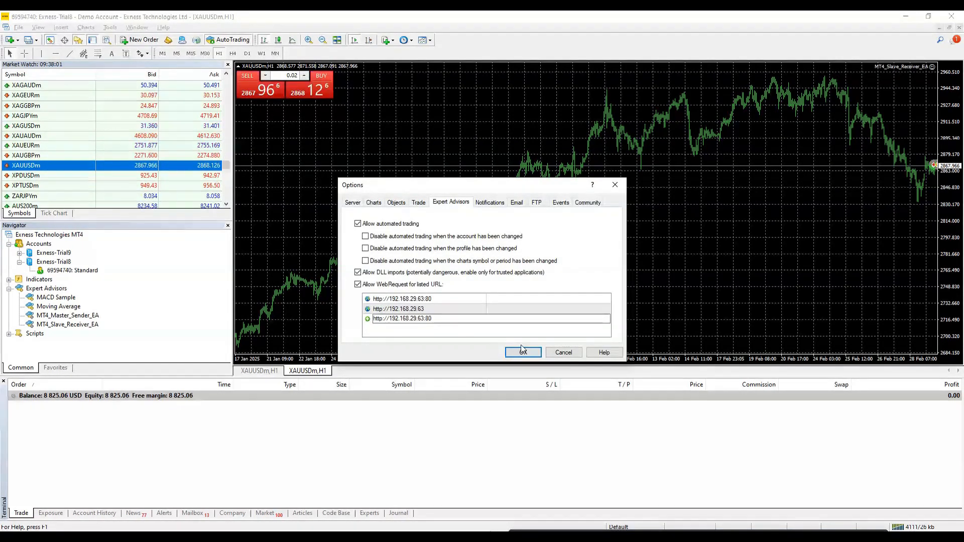
key(Return)
key(Return)
key(alt+Tab)
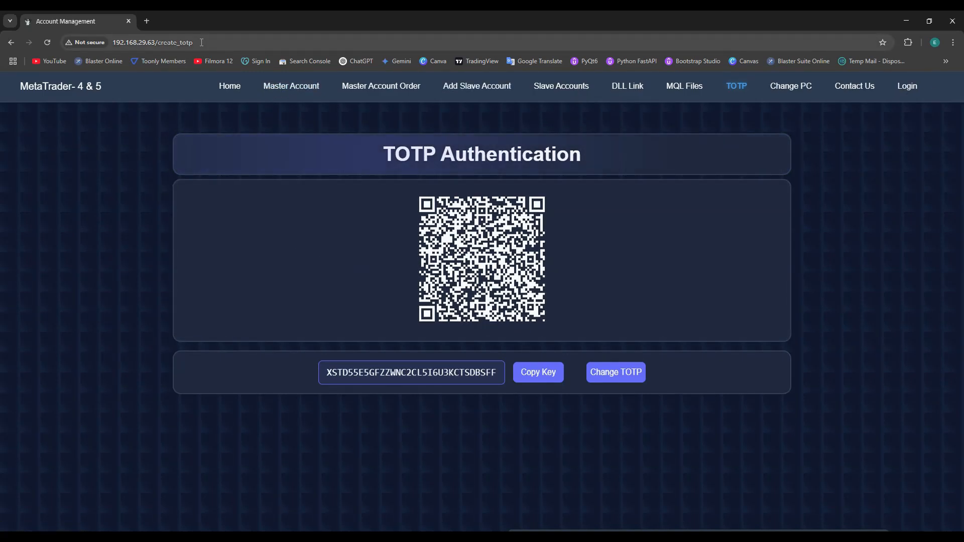
- Return to the TOTP Authentication page and generate a new TOTP key, confirming the prompt
drag(160, 41, 110, 44)
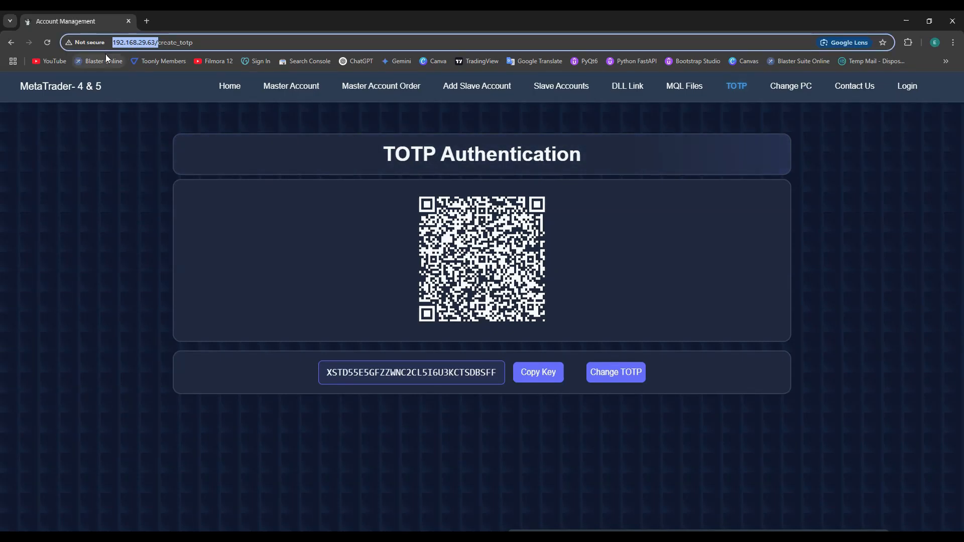
click(907, 87)
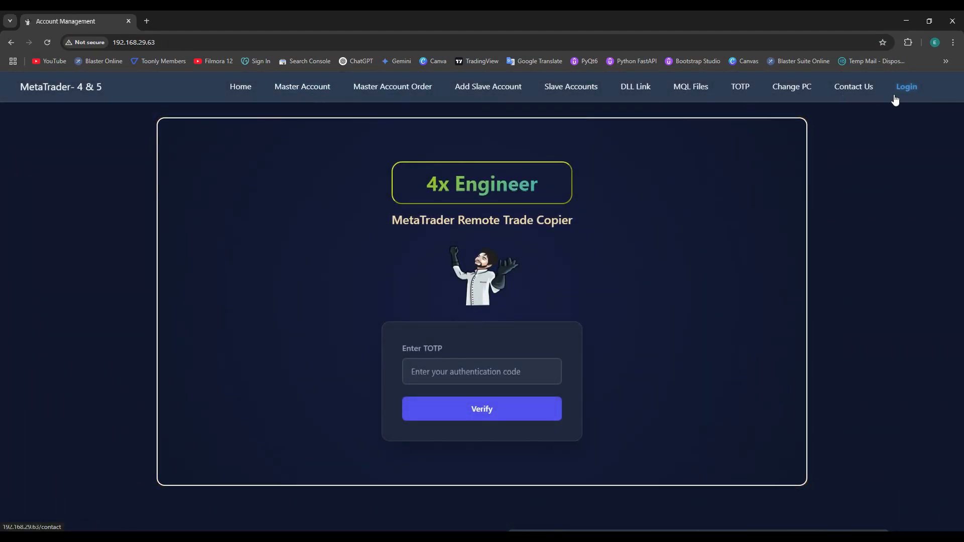
click(731, 92)
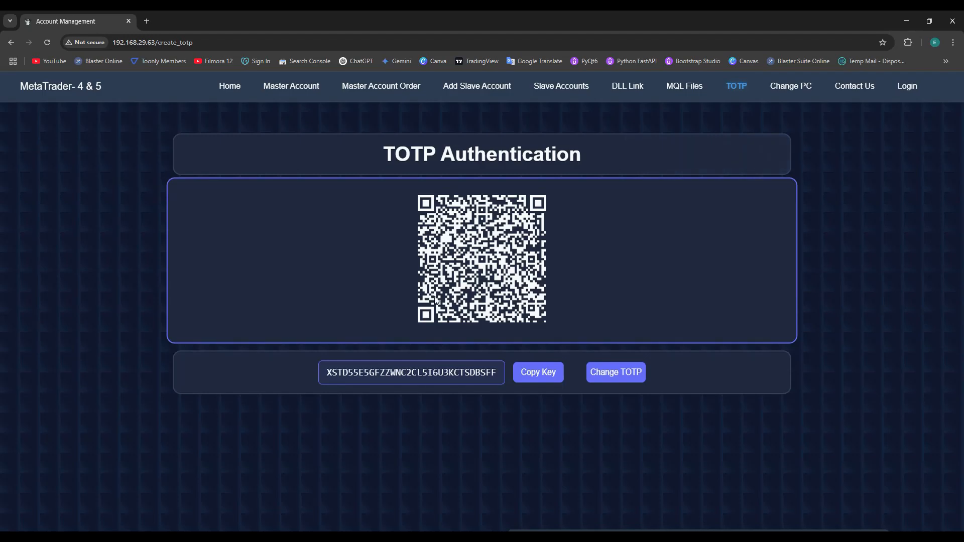
click(907, 88)
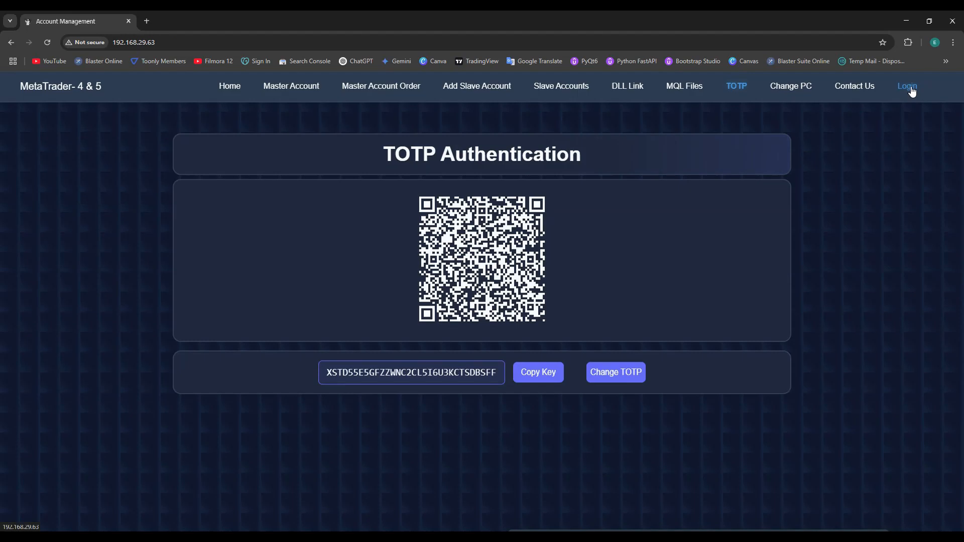
click(468, 369)
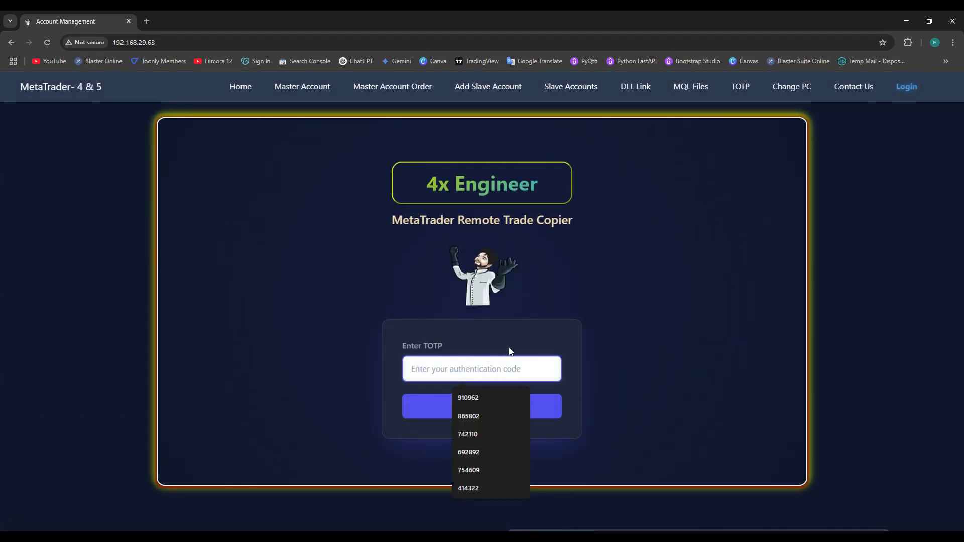
key(alt+Left)
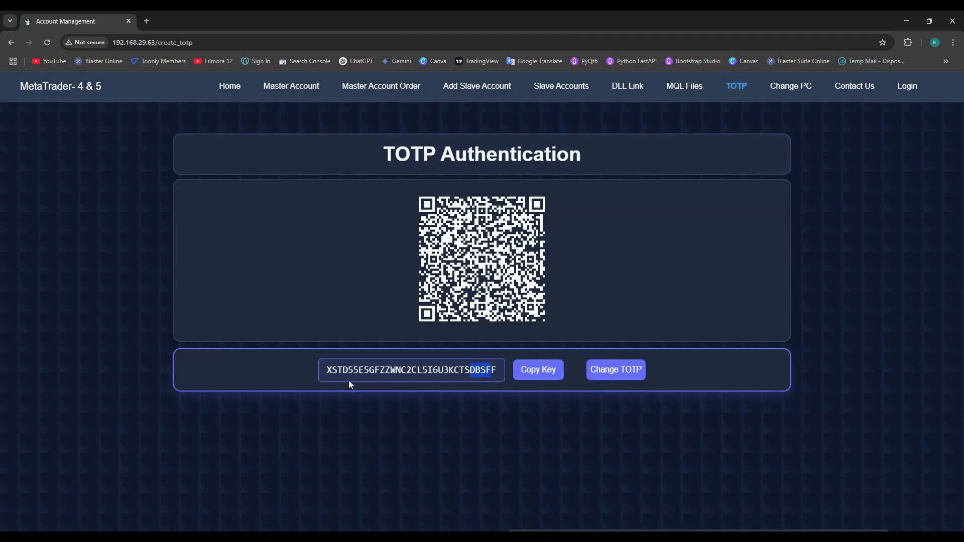
click(615, 369)
key(Return)
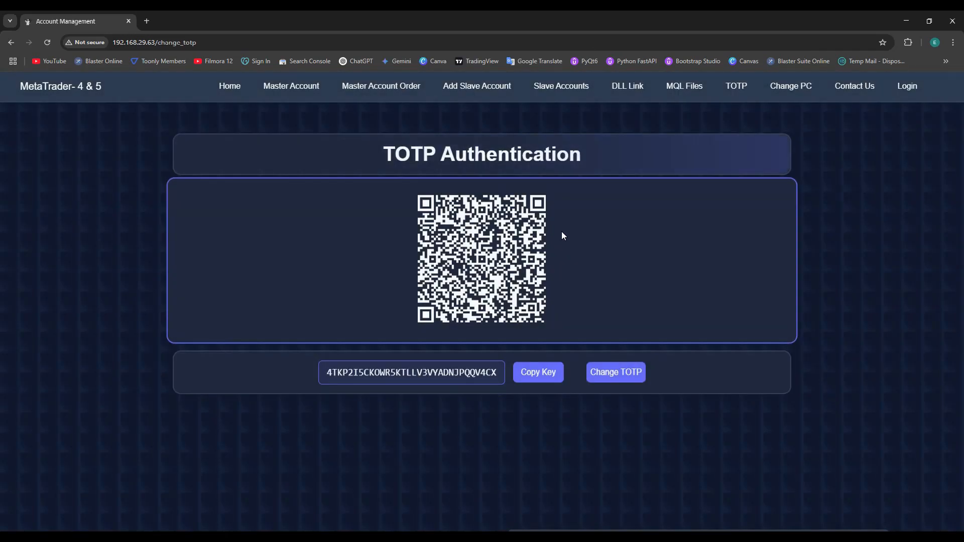
- Deactivate the licence on this PC from the Change PC page and confirm
click(785, 88)
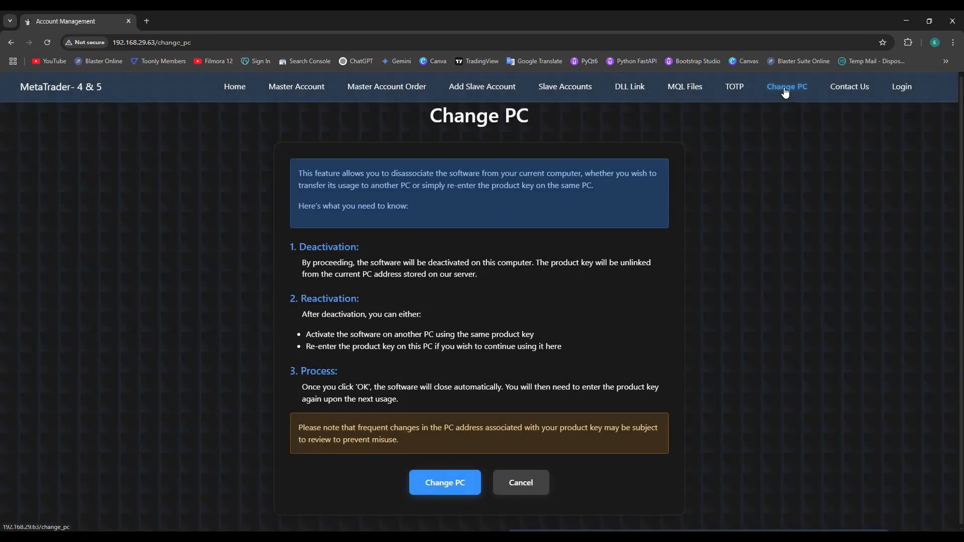
click(446, 484)
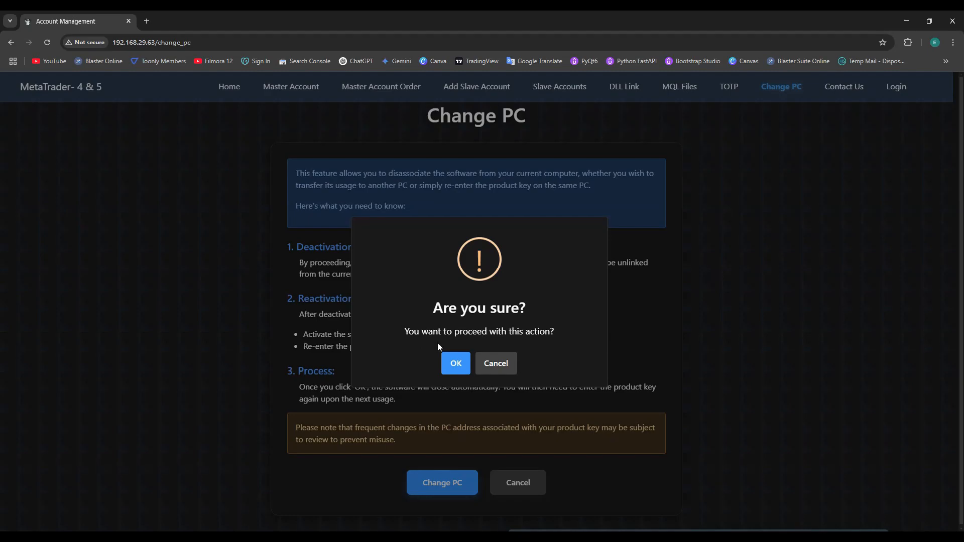
click(457, 362)
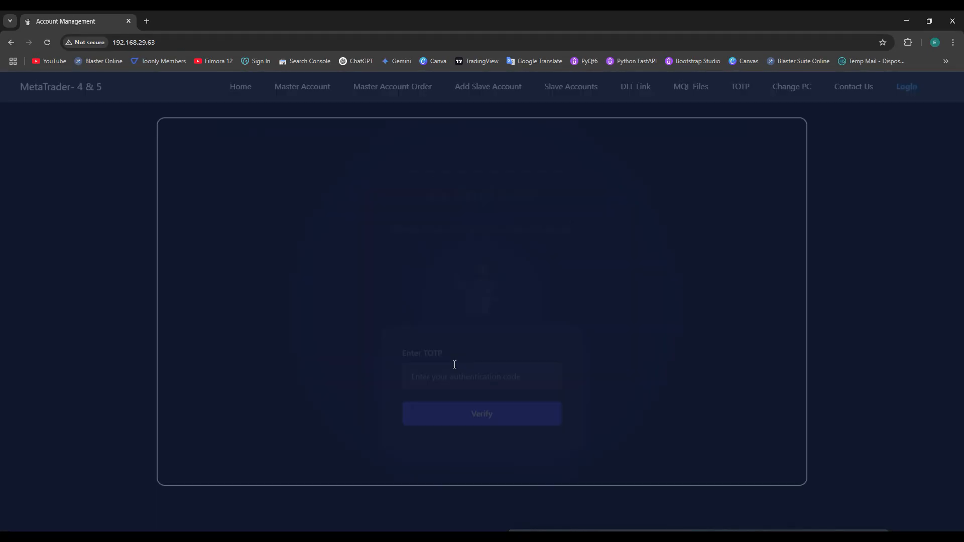
- Verify that Home and the other panel pages now lead to the product key activation form
click(240, 88)
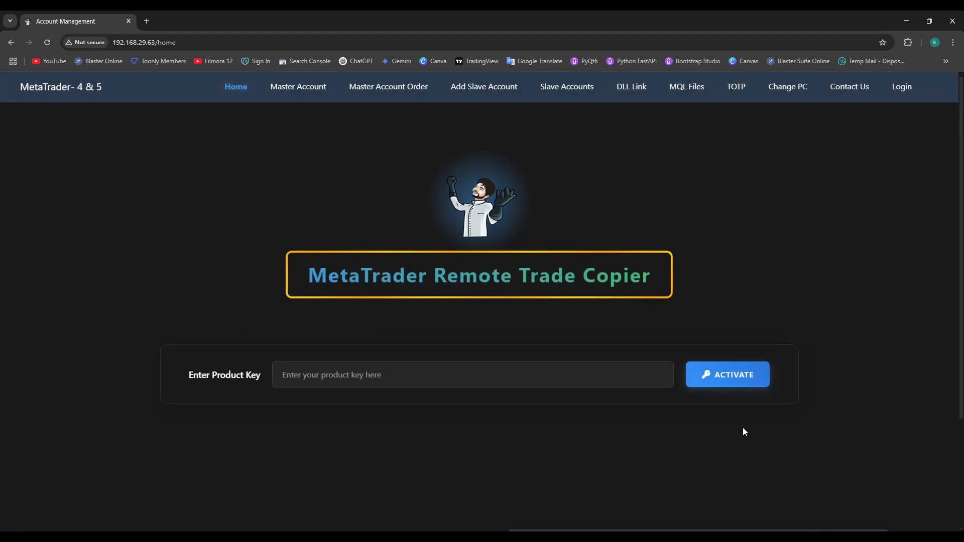
click(302, 85)
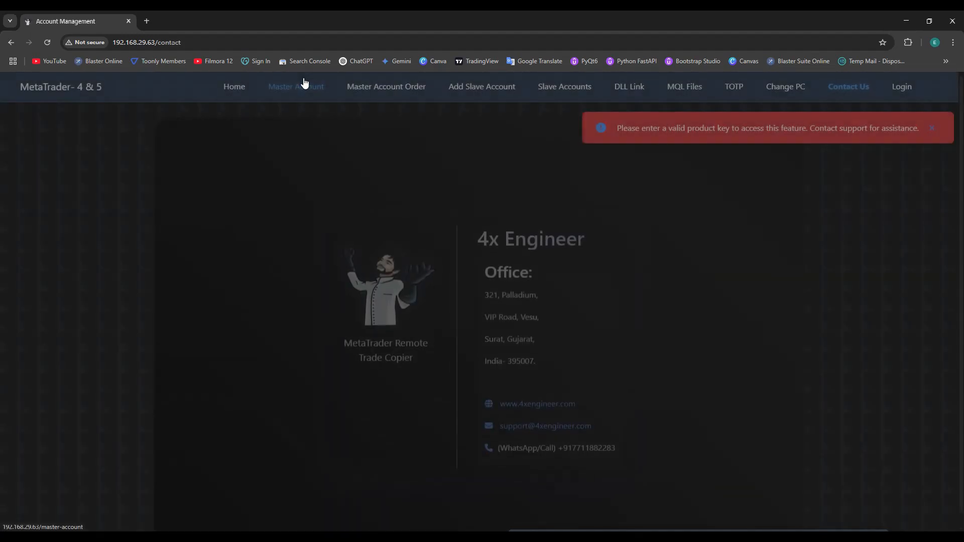
click(475, 86)
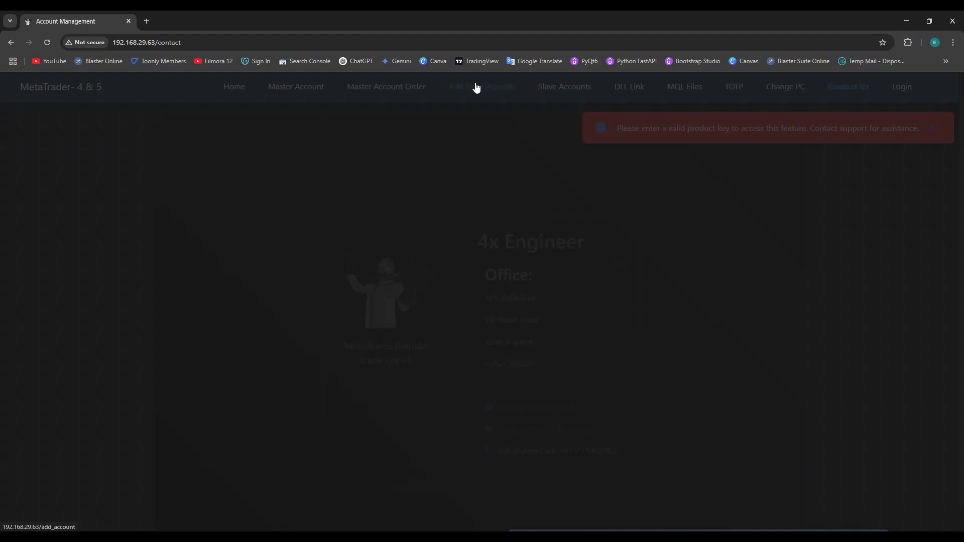
click(579, 90)
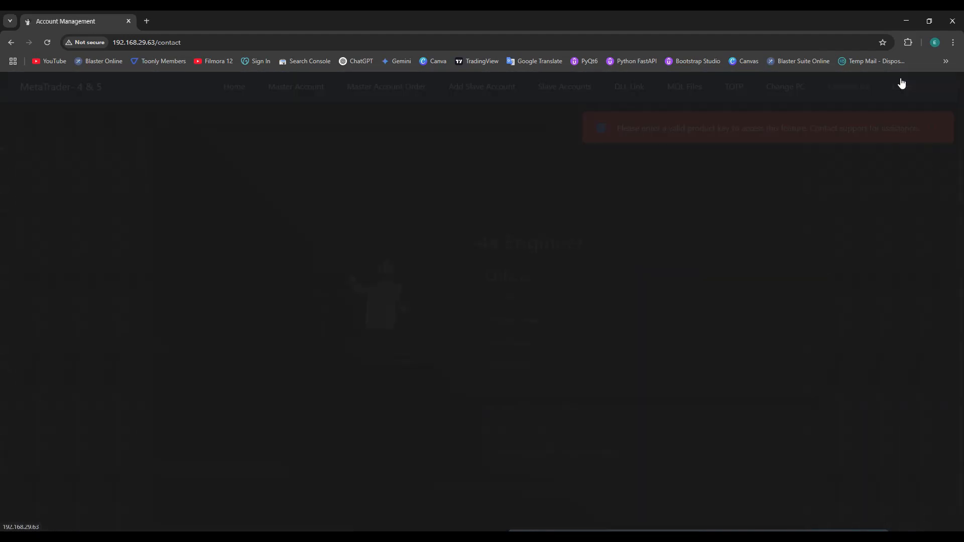
click(901, 86)
click(236, 86)
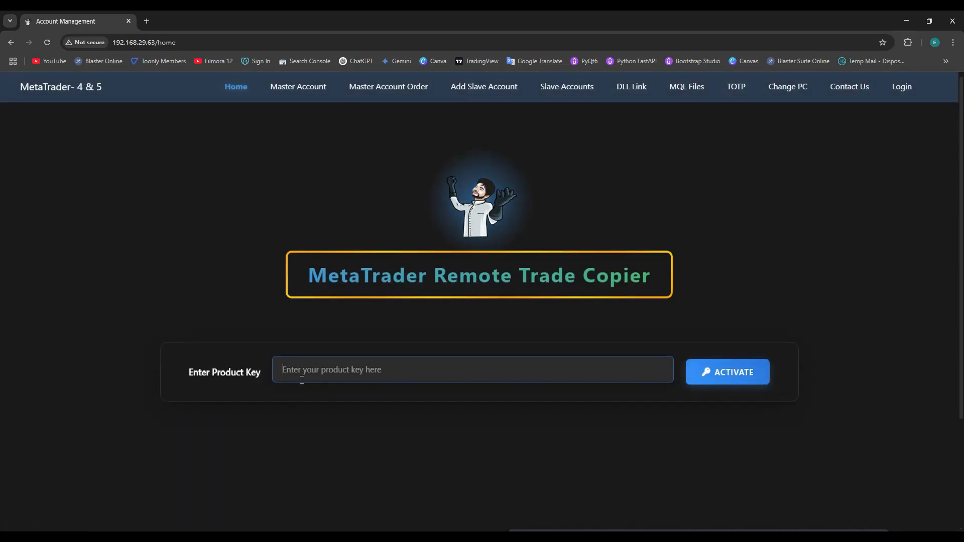